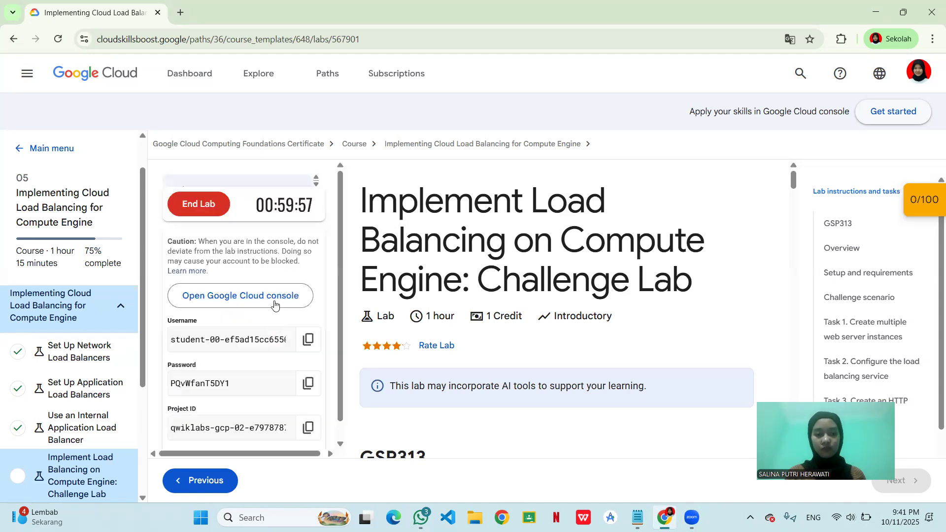
- Open the lab's Google Cloud console in a new window and confirm that the student account is yours
right_click(274, 302)
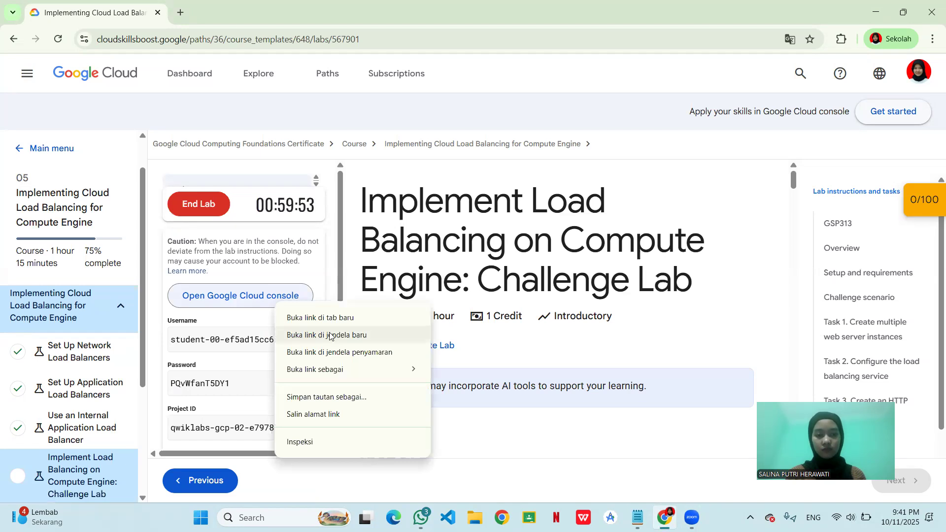
click(379, 336)
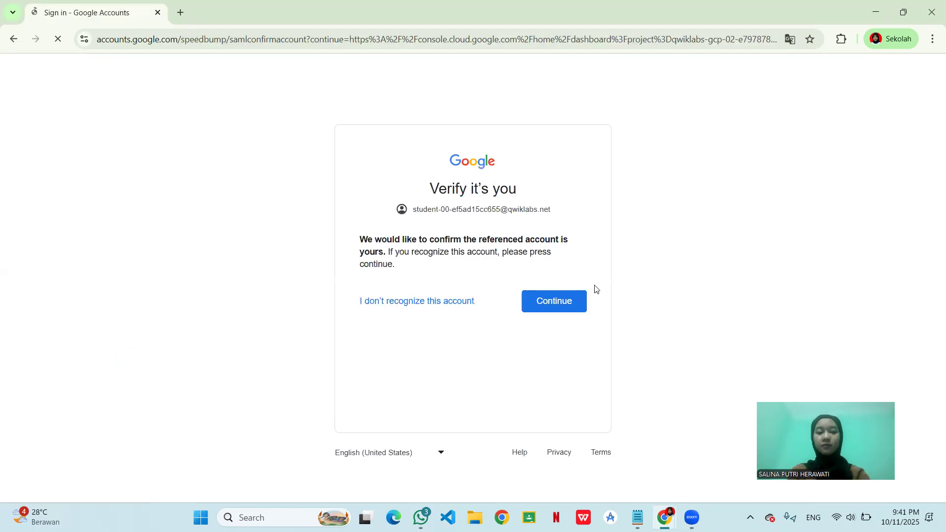
click(580, 290)
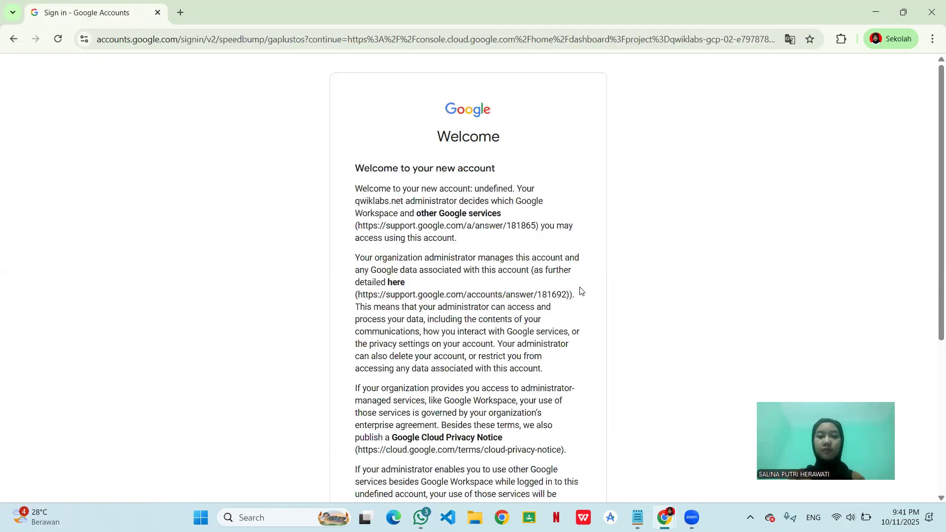
- Acknowledge the new account's welcome terms and decline signing in to Chrome with a separate profile
scroll(580, 290, down, 1)
scroll(580, 291, down, 1)
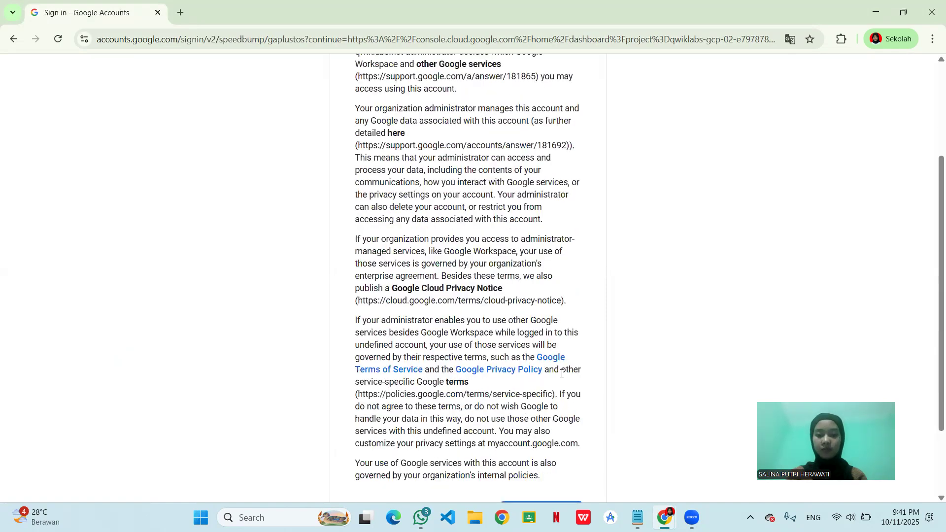
scroll(562, 373, down, 2)
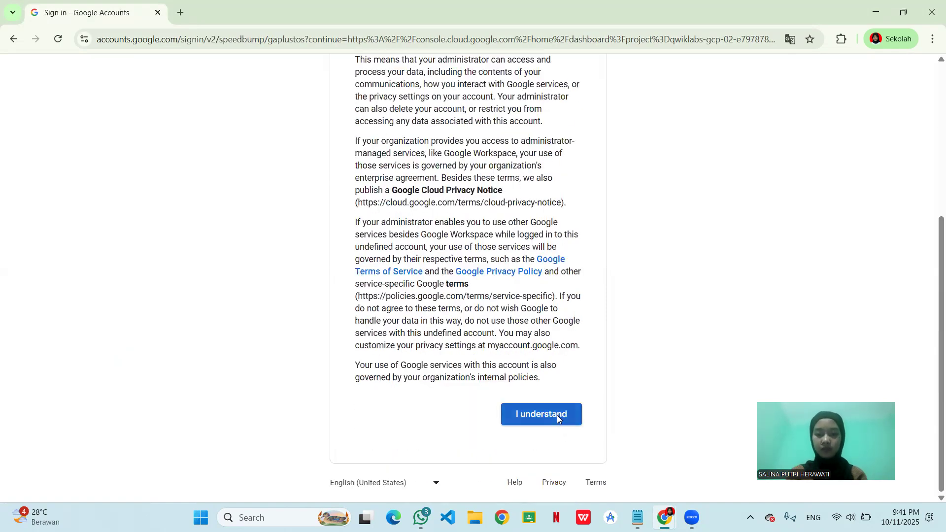
click(557, 414)
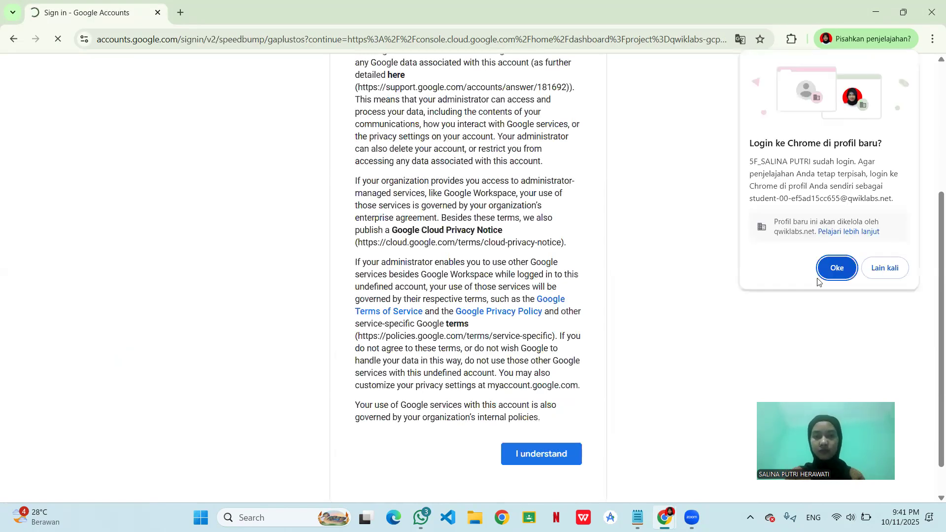
click(885, 268)
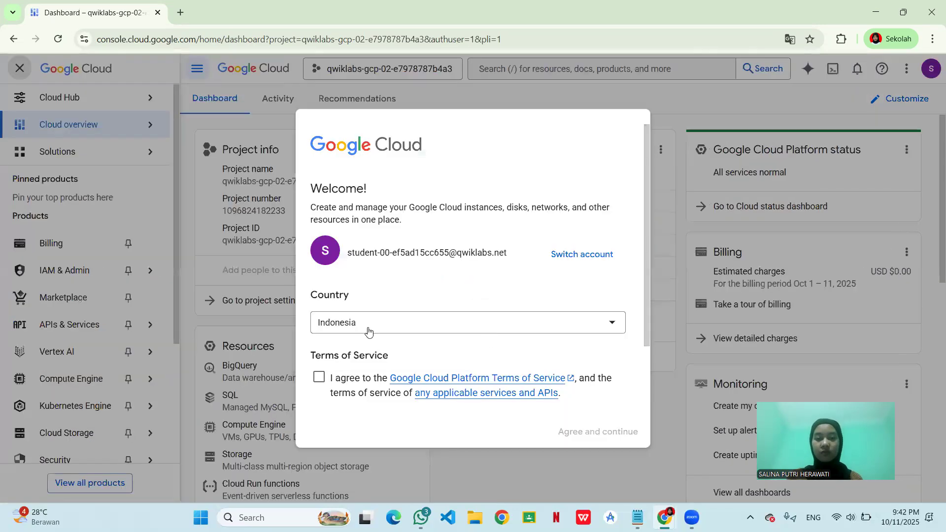
- Agree to the Google Cloud Platform Terms of Service, keeping Indonesia as the country
click(319, 377)
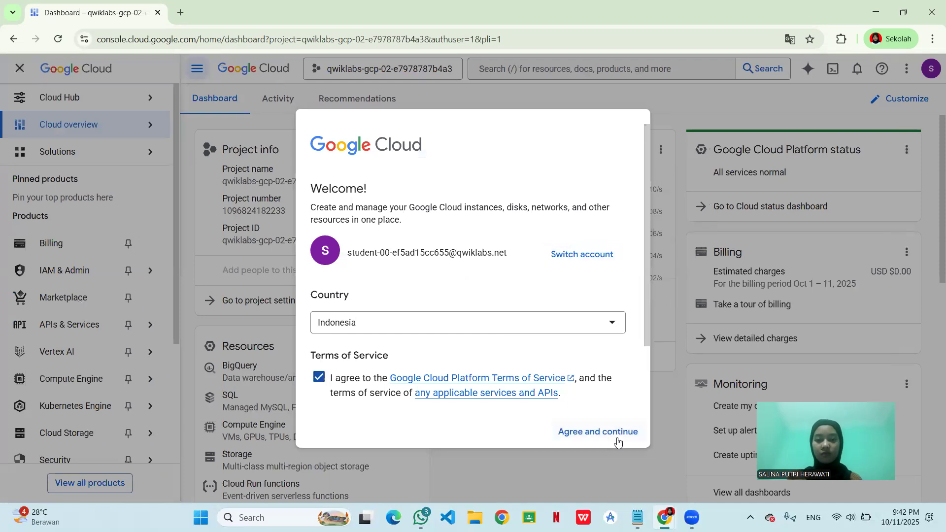
click(618, 440)
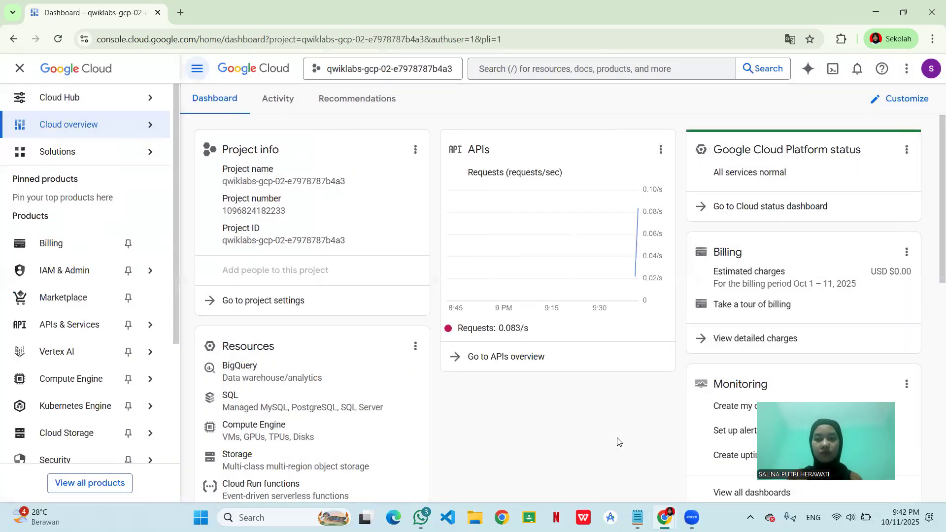
drag(711, 282, 834, 73)
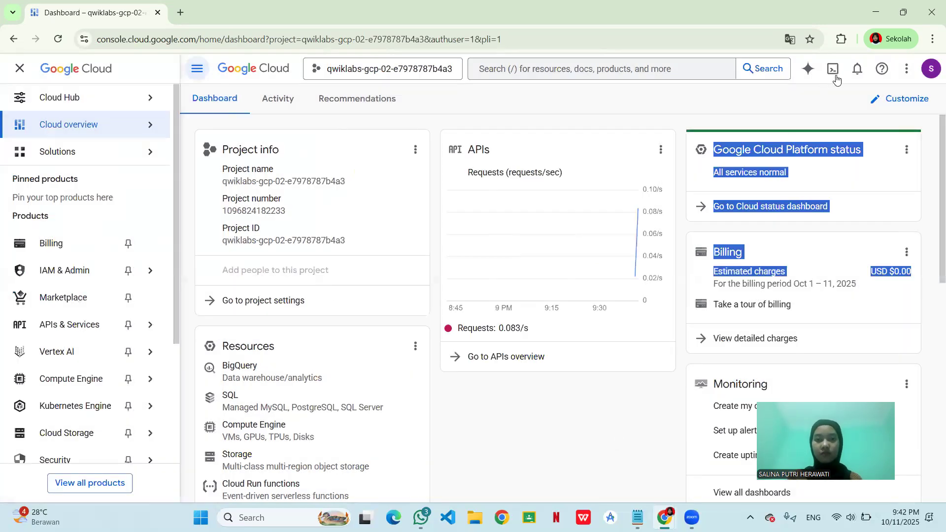
- Activate Cloud Shell for the lab project and authorize it to use the account's credentials
click(831, 69)
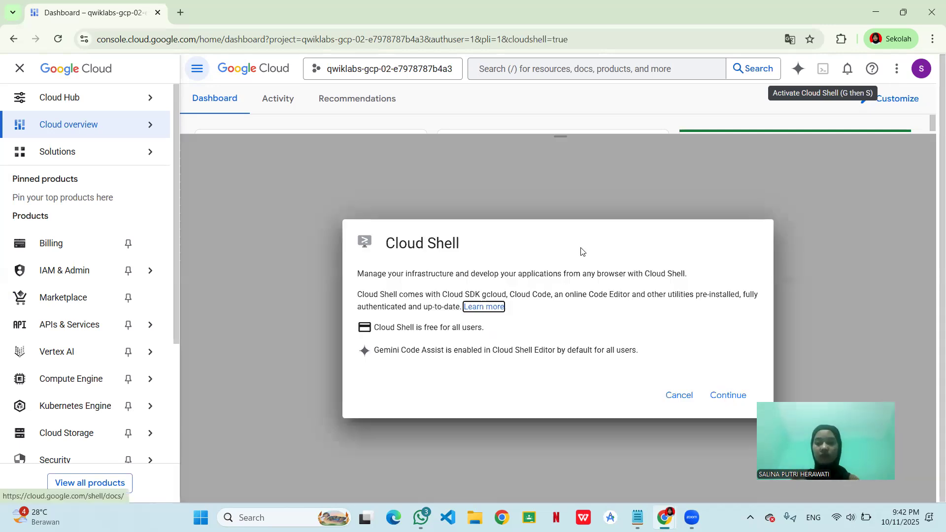
click(730, 396)
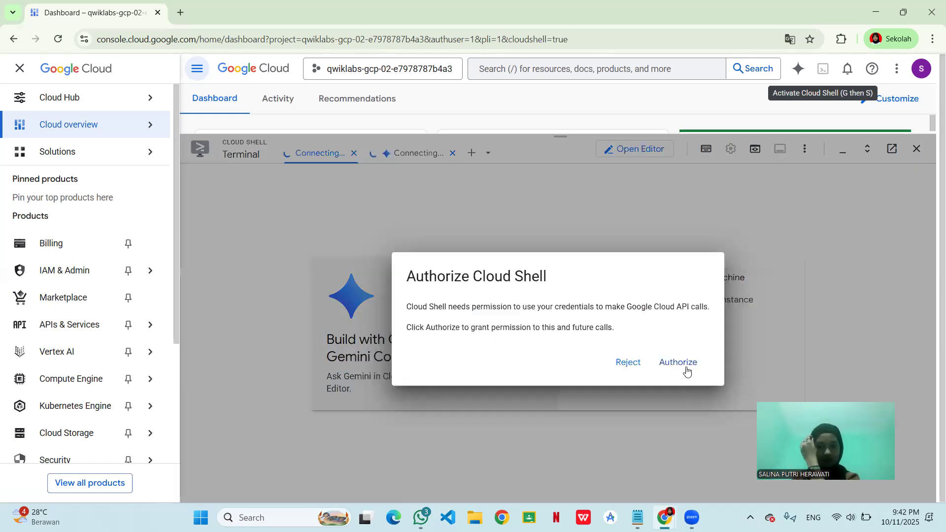
click(687, 371)
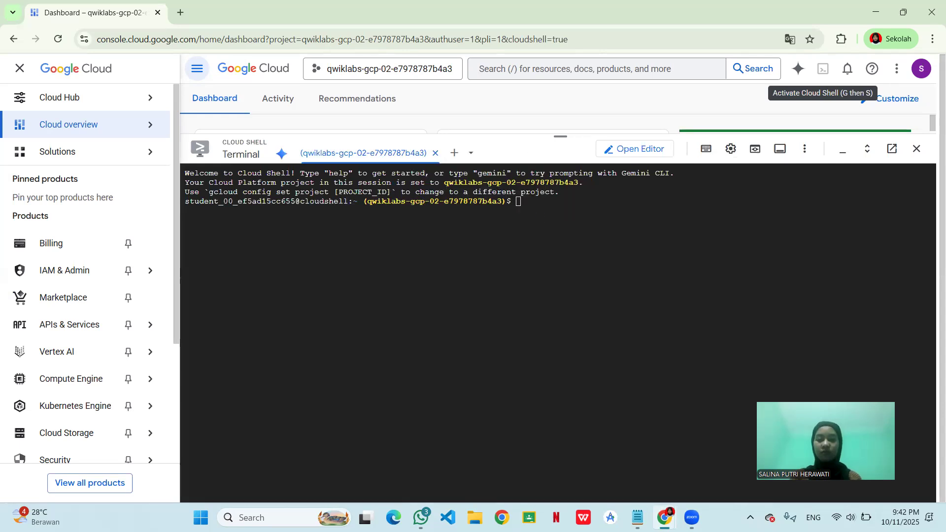
- Copy the command gcloud auth list from the Notepad notes and run it in Cloud Shell
key(alt+Tab)
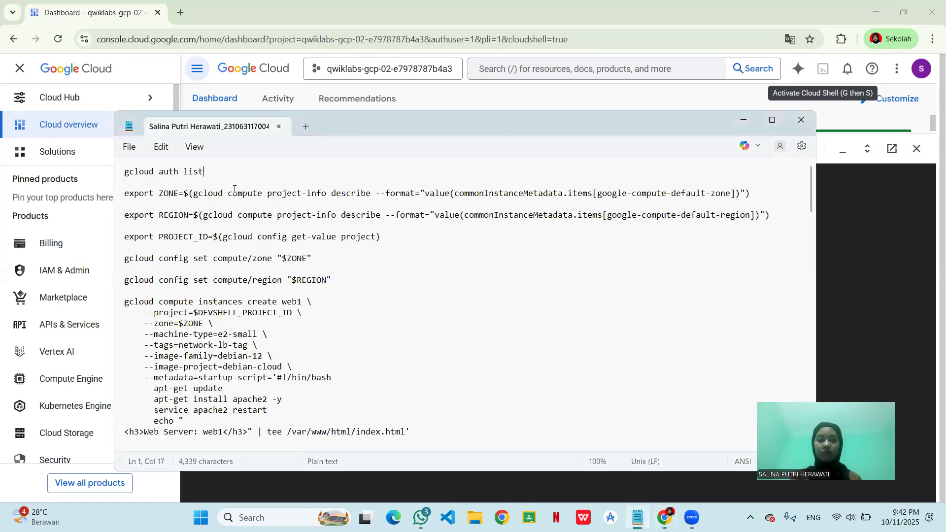
double_click(208, 171)
click(119, 172)
key(ctrl+c)
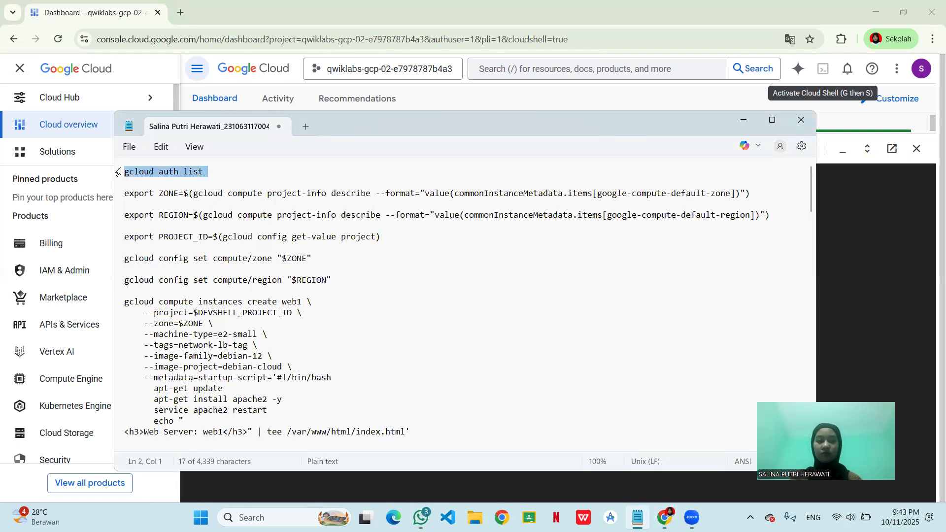
click(855, 249)
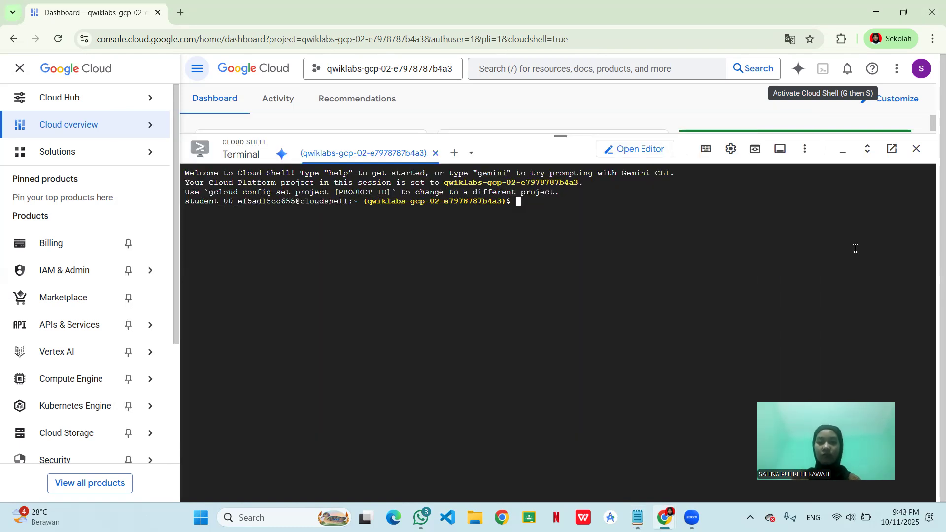
key(ctrl+v)
key(Return)
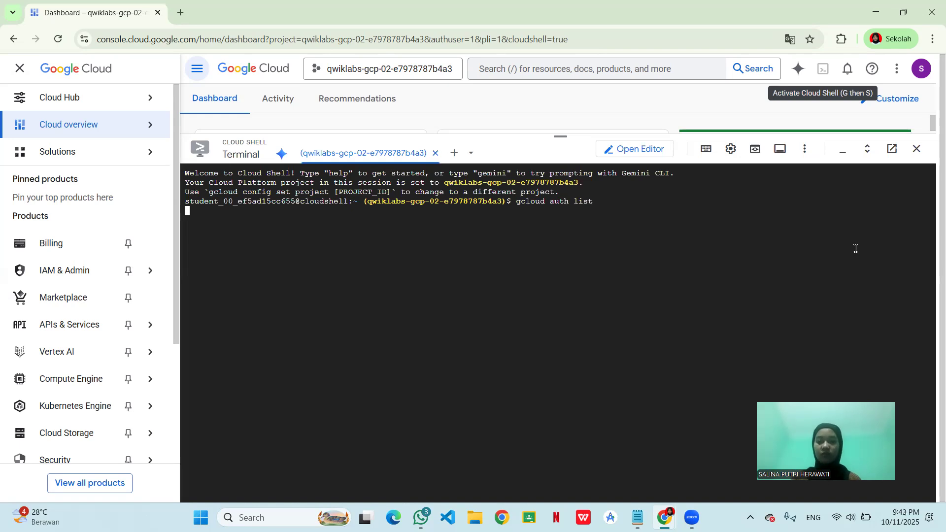
- Run export ZONE=$(gcloud compute project-info describe --format="value(commonInstanceMetadata.items[google-compute-default-zone])") in Cloud Shell, copied from the Notepad notes
click(635, 515)
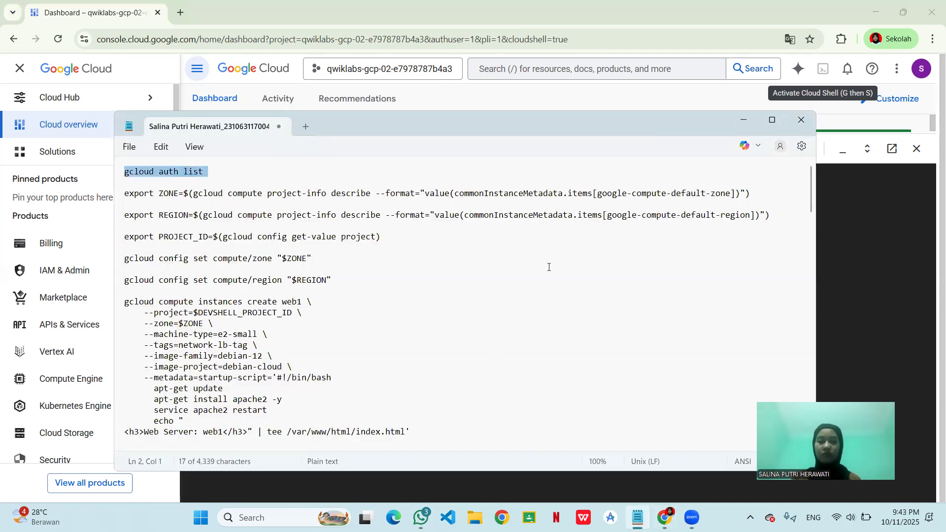
click(761, 192)
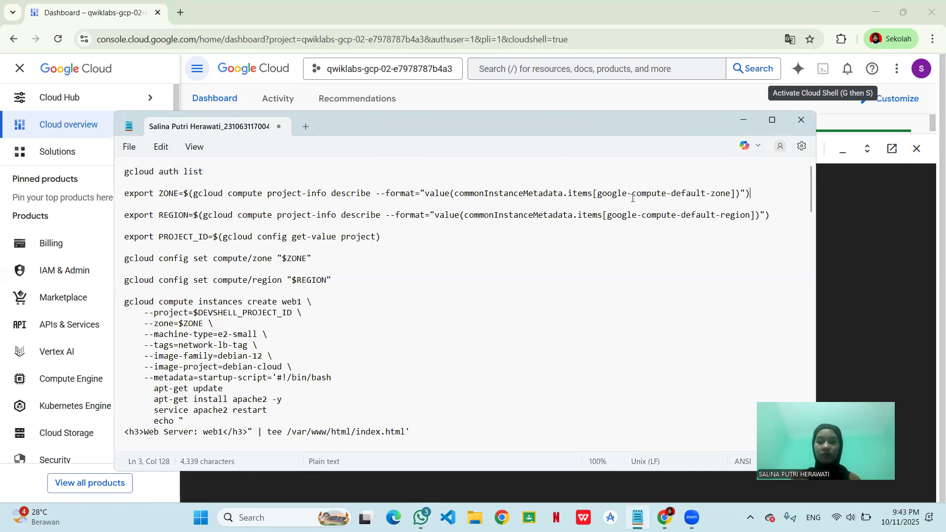
drag(425, 191, 316, 194)
drag(234, 187, 168, 185)
key(ctrl+c)
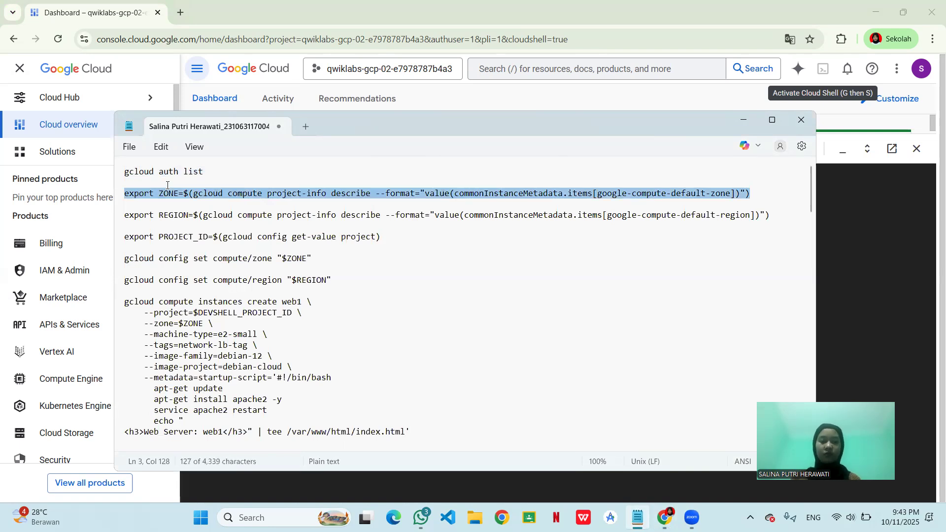
click(848, 239)
key(ctrl+v)
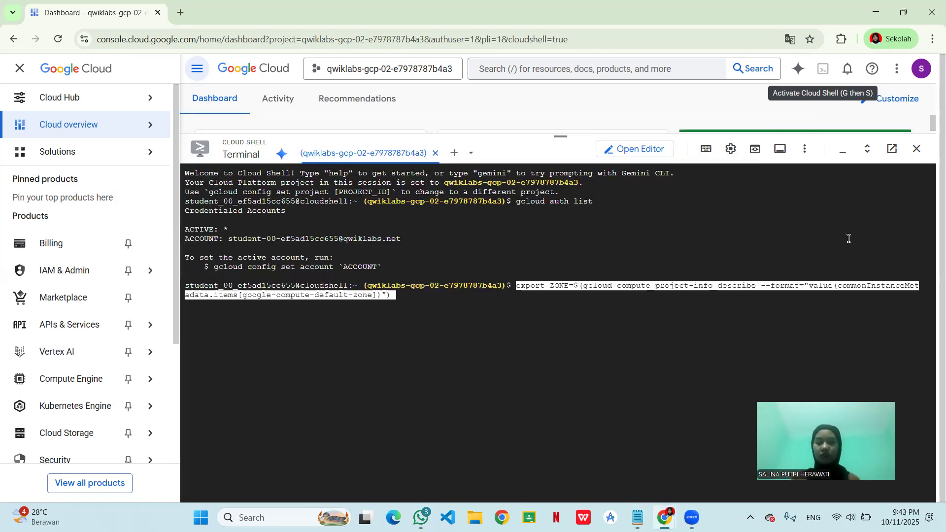
key(Return)
- Run export REGION=$(gcloud compute project-info describe --format="value(commonInstanceMetadata.items[google-compute-default-region])") in Cloud Shell, copied from the Notepad notes
click(636, 516)
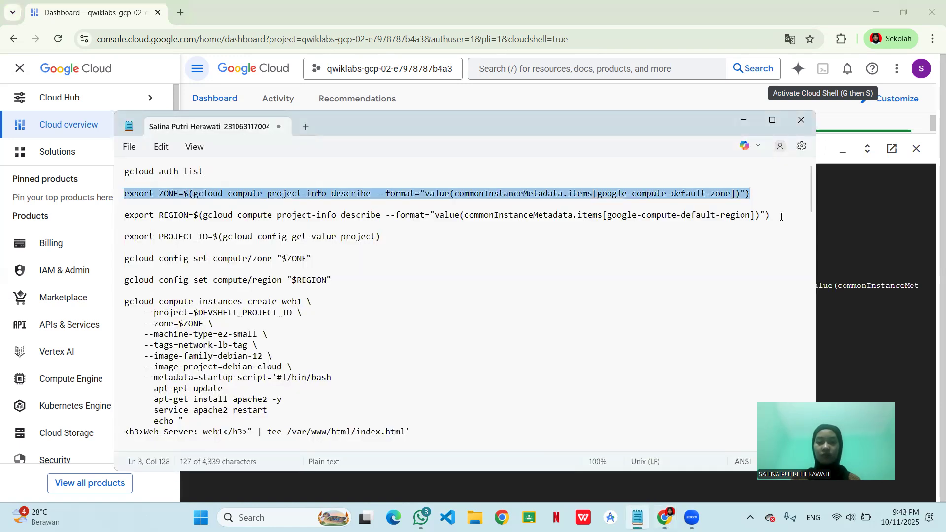
drag(781, 217, 468, 225)
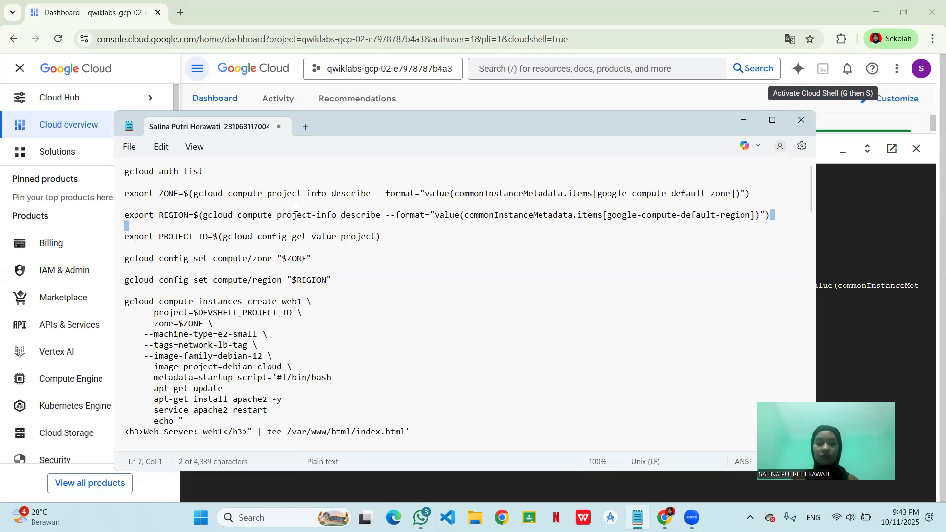
triple_click(275, 215)
drag(275, 215, 223, 213)
drag(147, 214, 70, 217)
key(ctrl+c)
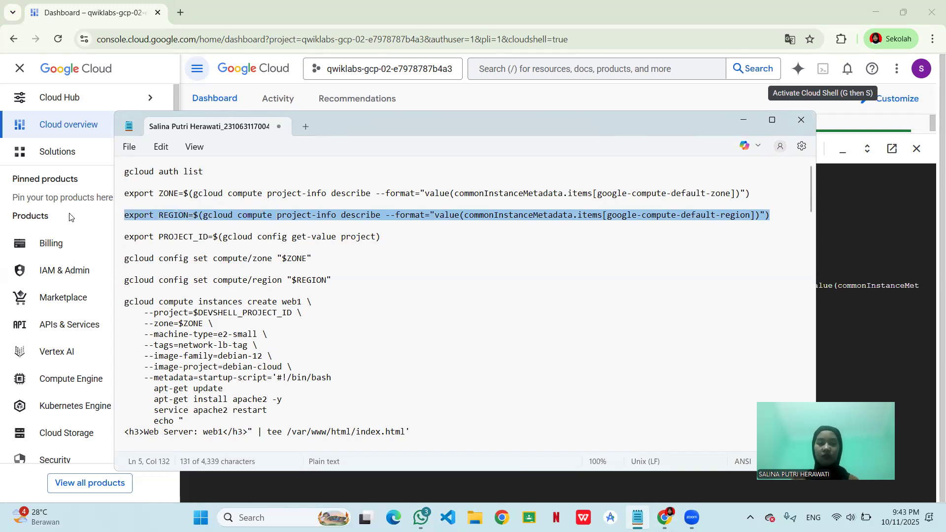
click(853, 315)
key(ctrl+v)
key(Return)
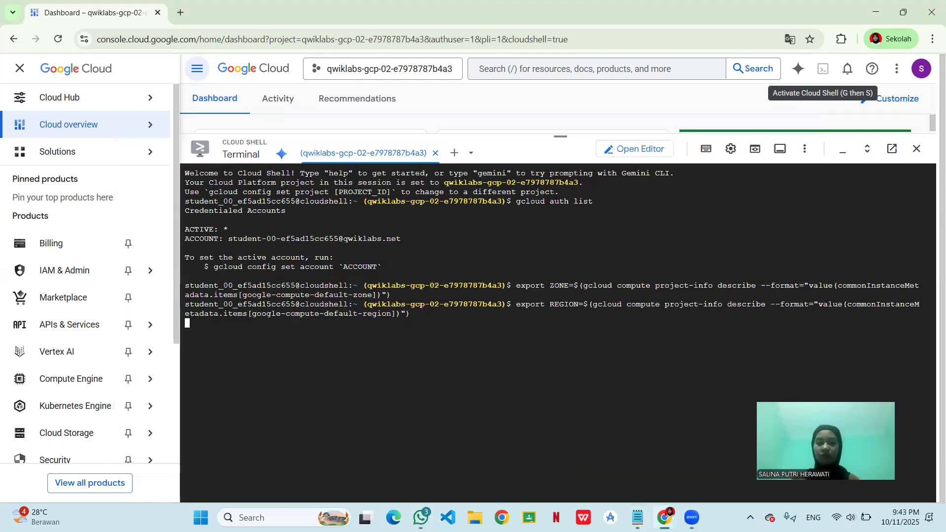
- Run export PROJECT_ID=$(gcloud config get-value project) in Cloud Shell, copied from the Notepad notes
key(alt+Tab)
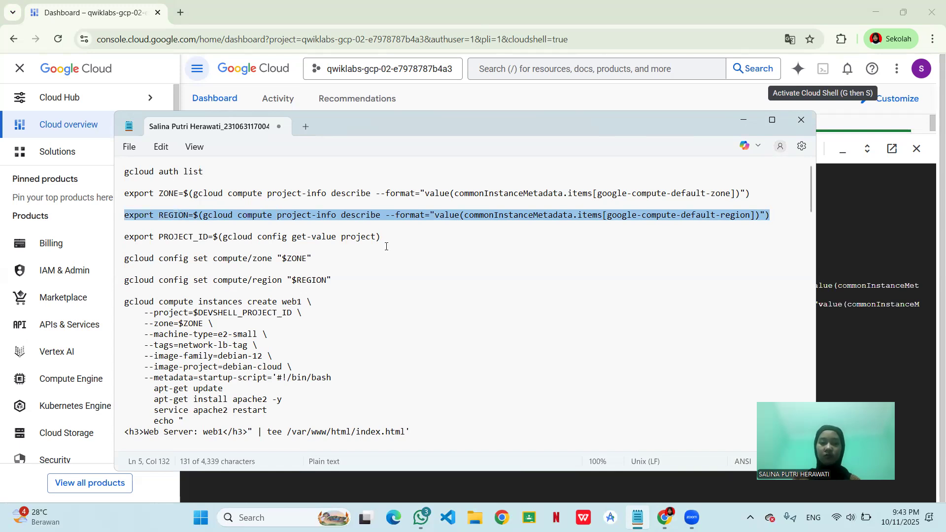
drag(382, 237, 214, 239)
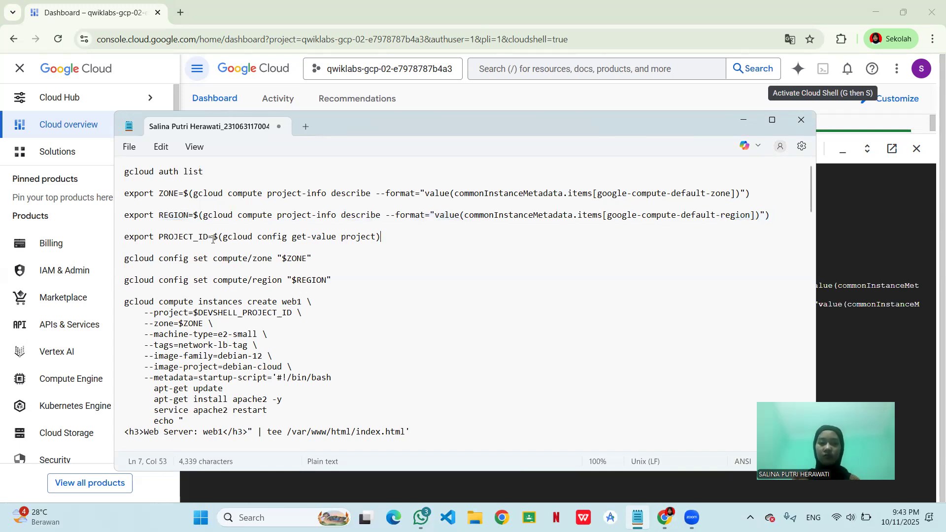
drag(154, 242, 118, 242)
key(ctrl+c)
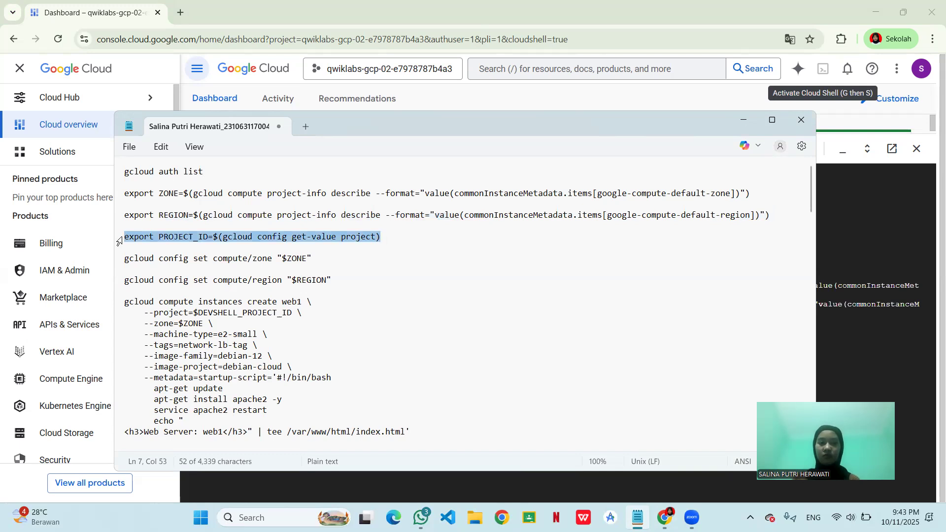
click(857, 246)
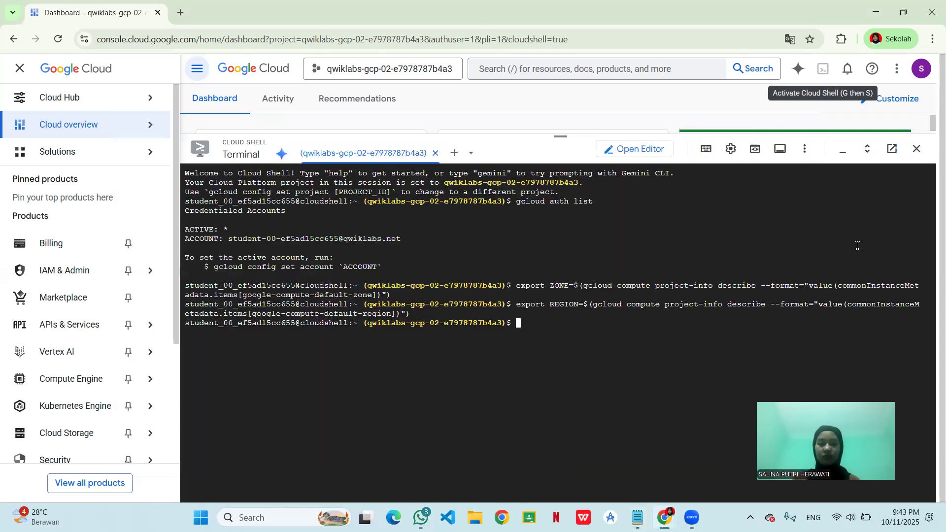
key(ctrl+v)
key(Return)
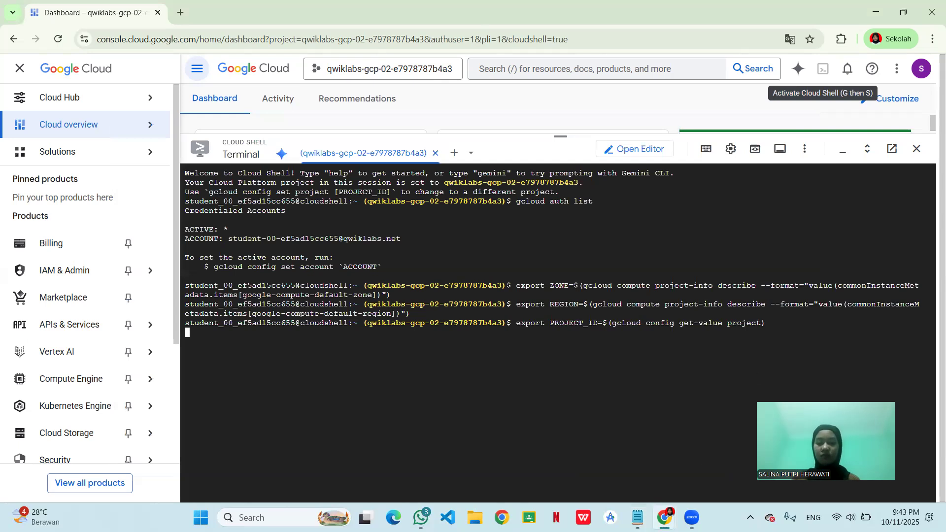
- Run gcloud config set compute/zone "$ZONE" in Cloud Shell, copied from the Notepad notes
click(638, 517)
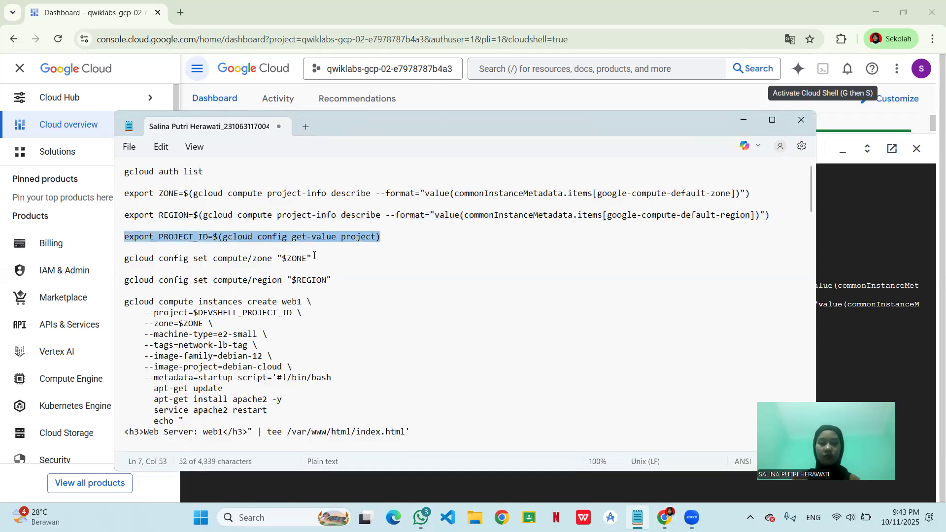
click(315, 255)
key(shift+Home)
key(ctrl+c)
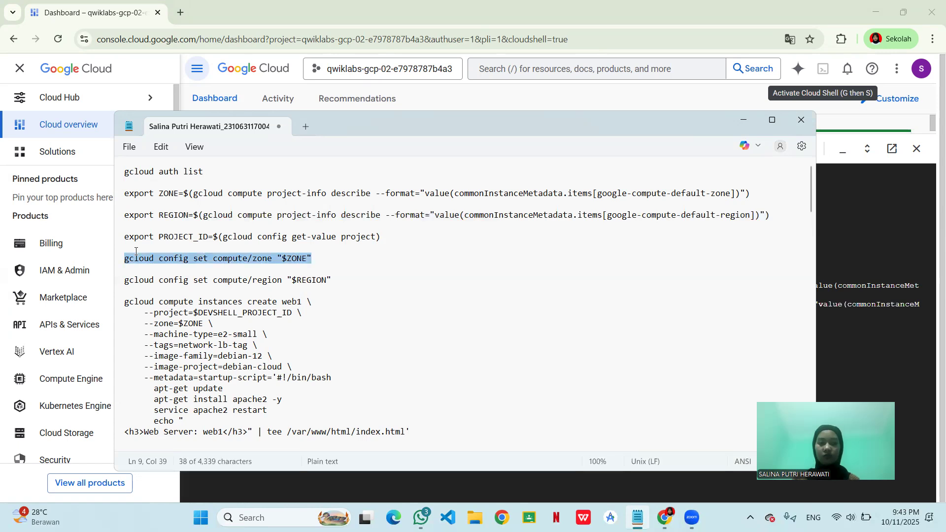
click(834, 342)
key(ctrl+v)
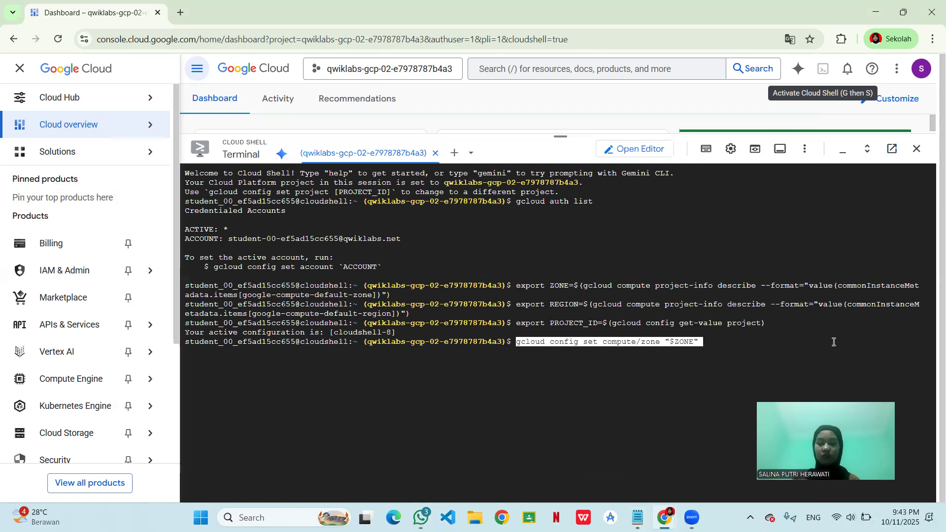
key(Return)
- Run gcloud config set compute/region "$REGION" in Cloud Shell, copied from the Notepad notes
click(638, 516)
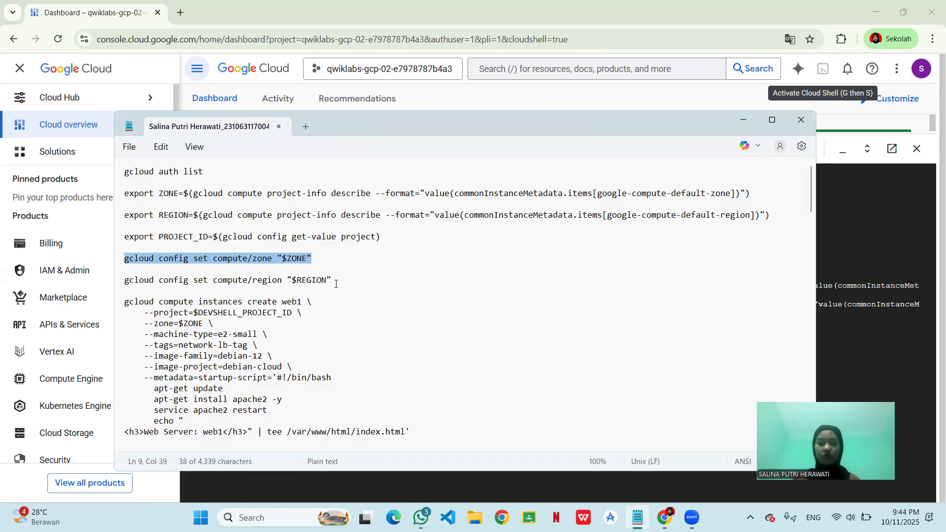
click(286, 283)
triple_click(117, 284)
key(ctrl+c)
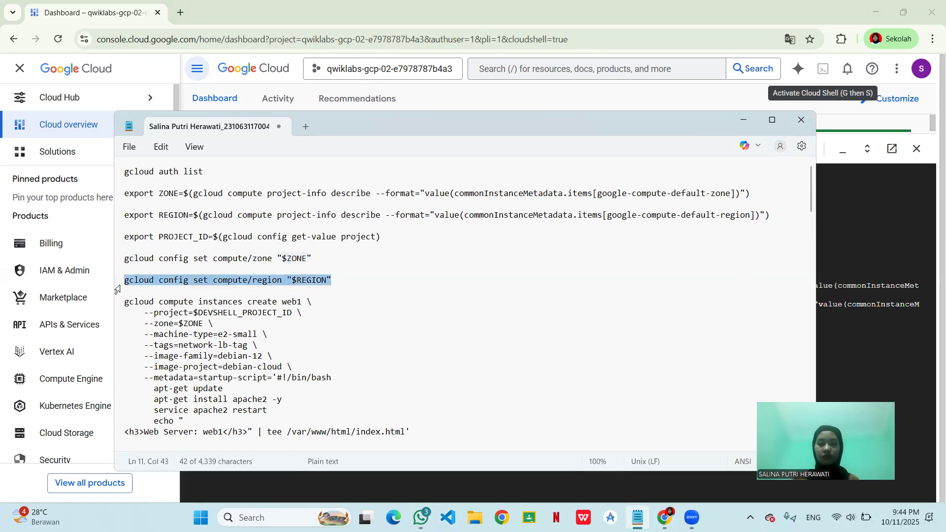
click(851, 332)
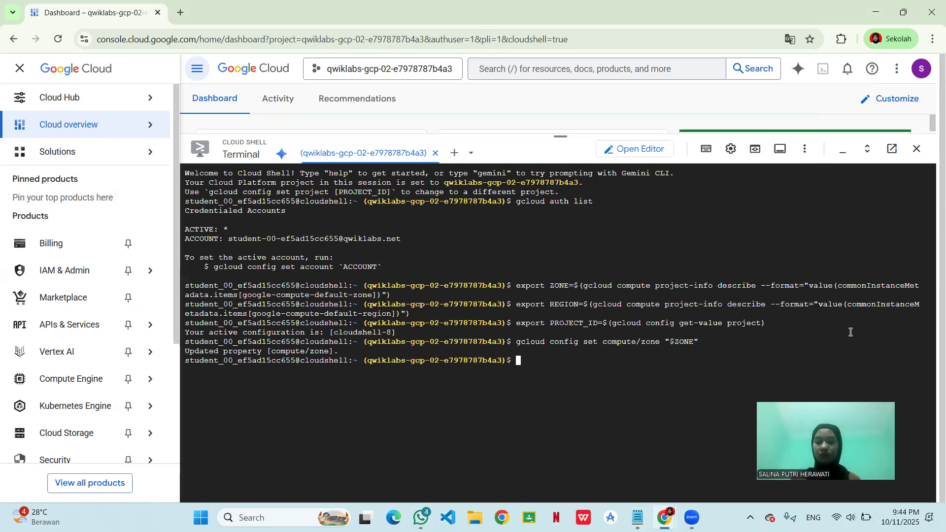
key(ctrl+v)
key(Return)
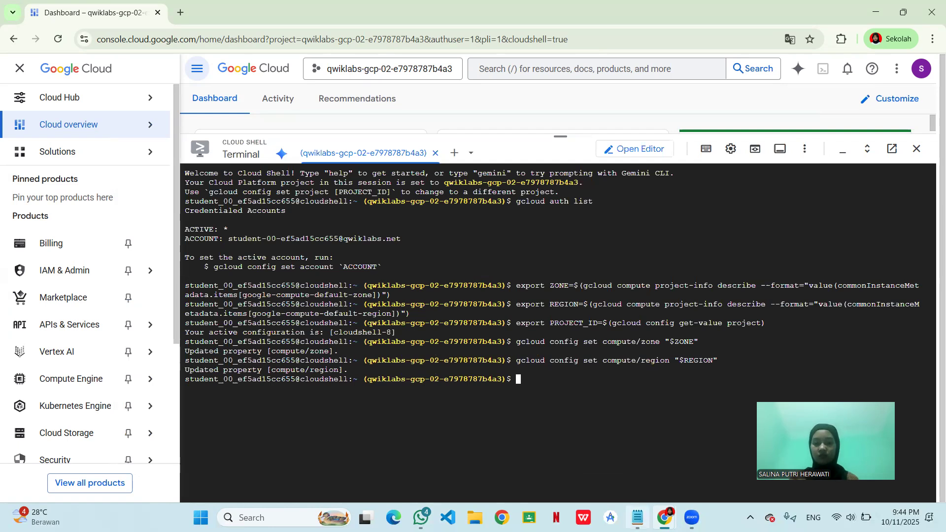
- Create the web1 instance in Cloud Shell with the notes' gcloud compute instances create command: e2-small, network-lb-tag, debian-12, Apache startup script
click(637, 517)
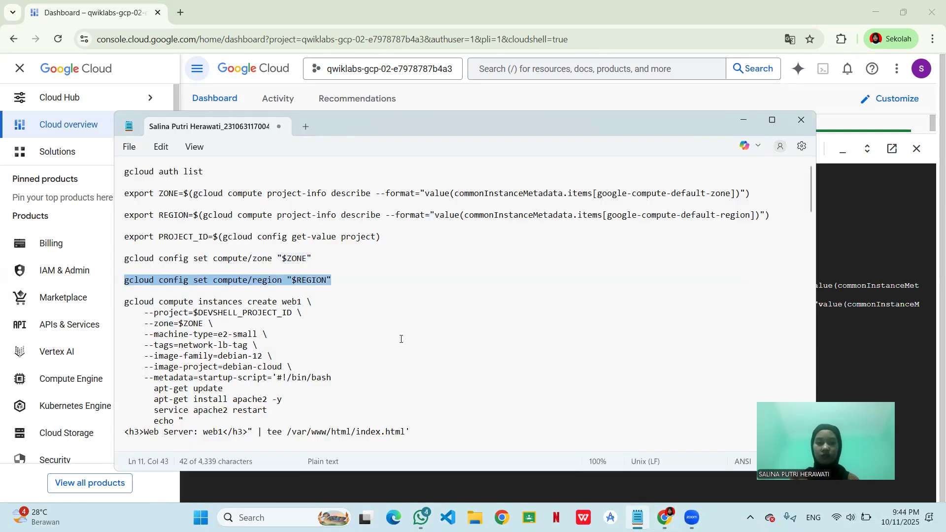
scroll(399, 349, down, 1)
scroll(421, 388, down, 1)
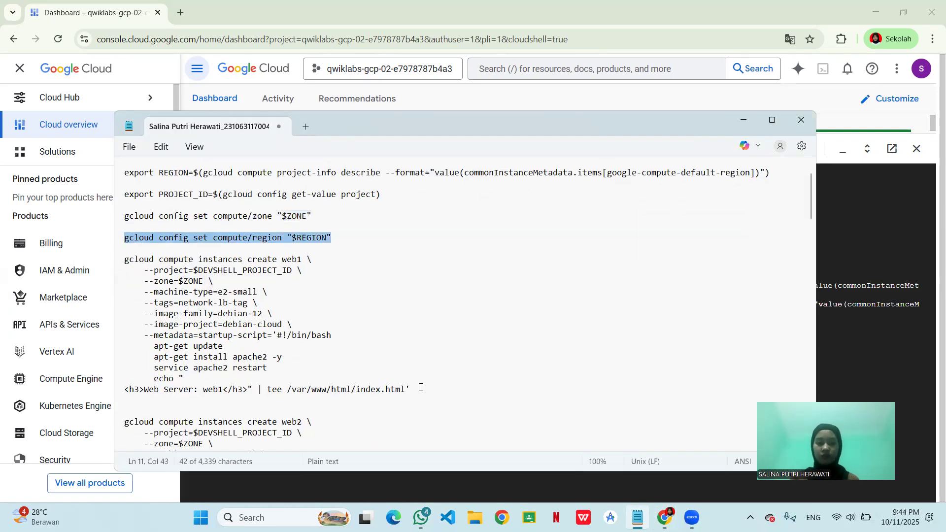
drag(273, 335, 411, 390)
drag(117, 279, 127, 259)
drag(116, 256, 116, 256)
key(ctrl+c)
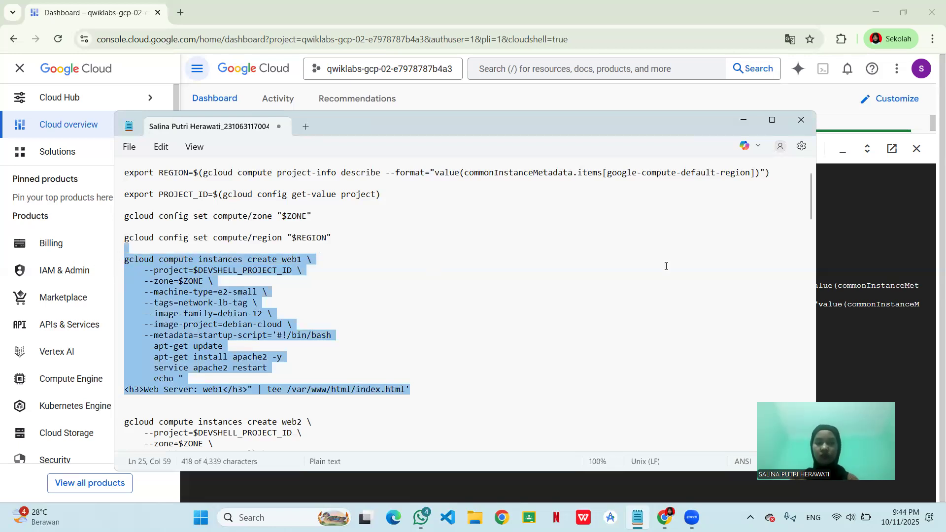
click(872, 347)
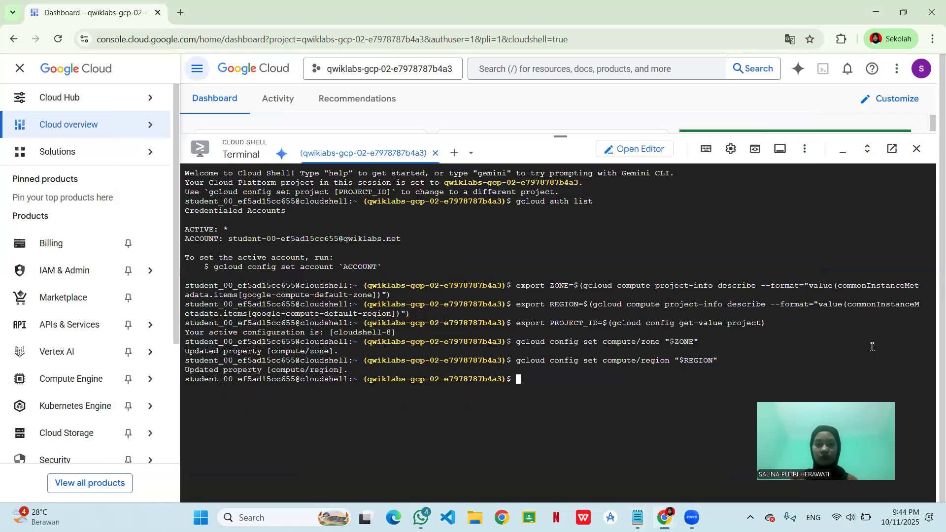
key(ctrl+v)
key(Return)
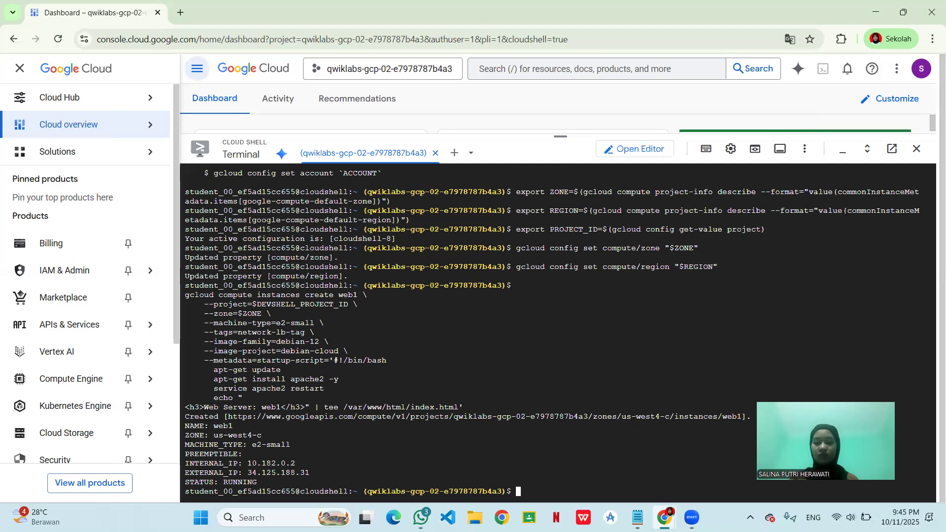
- Create the web2 instance in Cloud Shell with the gcloud compute instances create web2 block from the notes, including its Apache startup script
key(alt+Tab)
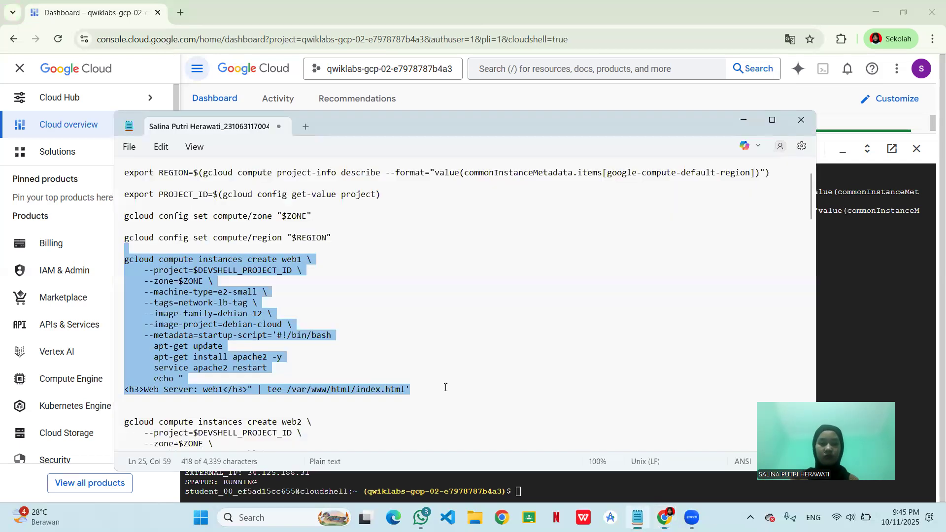
scroll(445, 387, down, 2)
scroll(313, 358, down, 2)
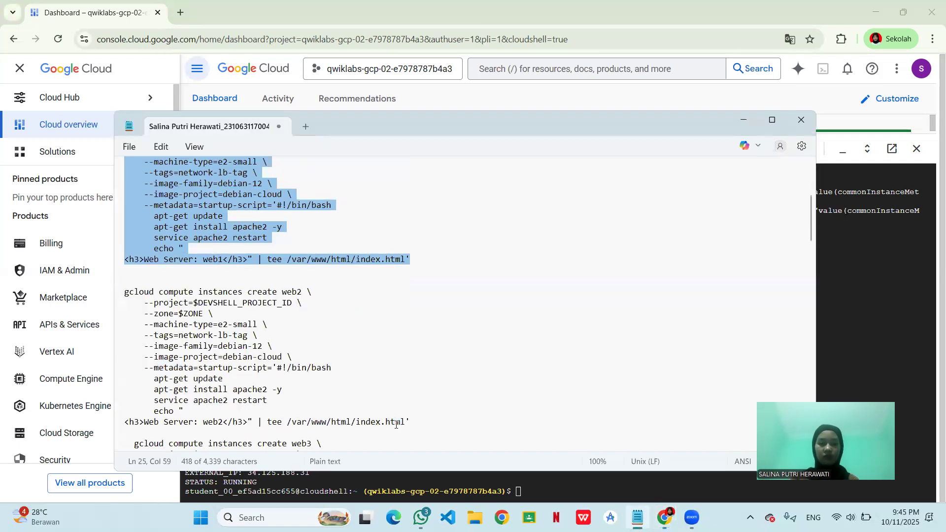
drag(417, 421, 121, 297)
key(ctrl+c)
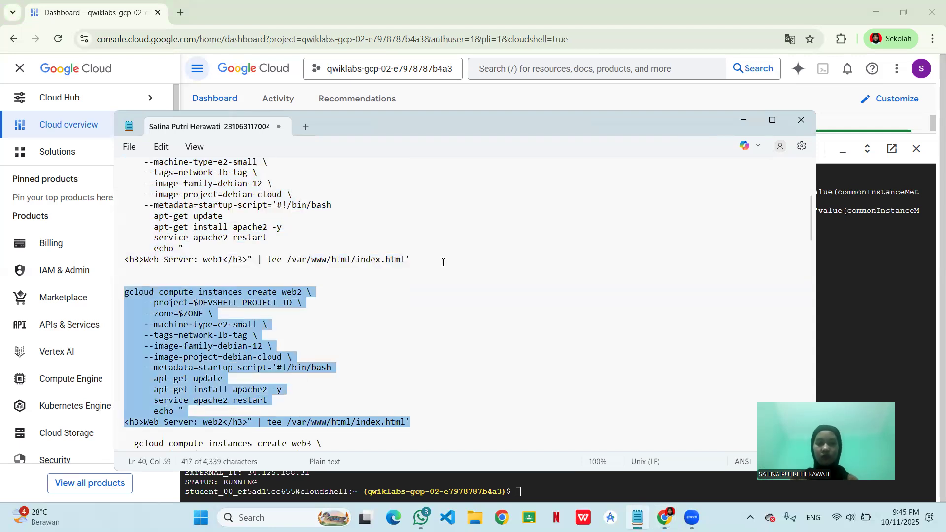
click(856, 302)
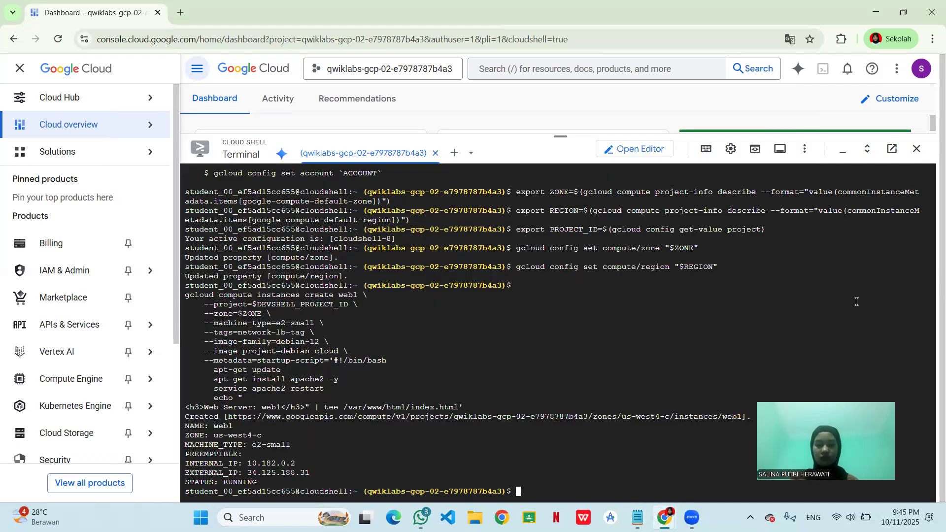
key(ctrl+v)
key(Return)
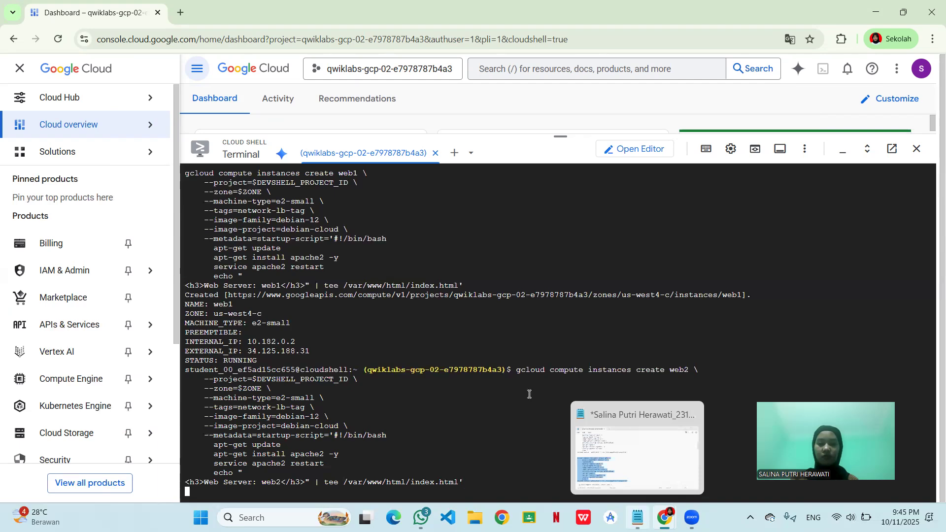
- Once web2 is created, run the notes' gcloud compute instances create web3 block in Cloud Shell, with e2-small, network-lb-tag and debian-12
key(alt+Tab)
scroll(513, 376, down, 6)
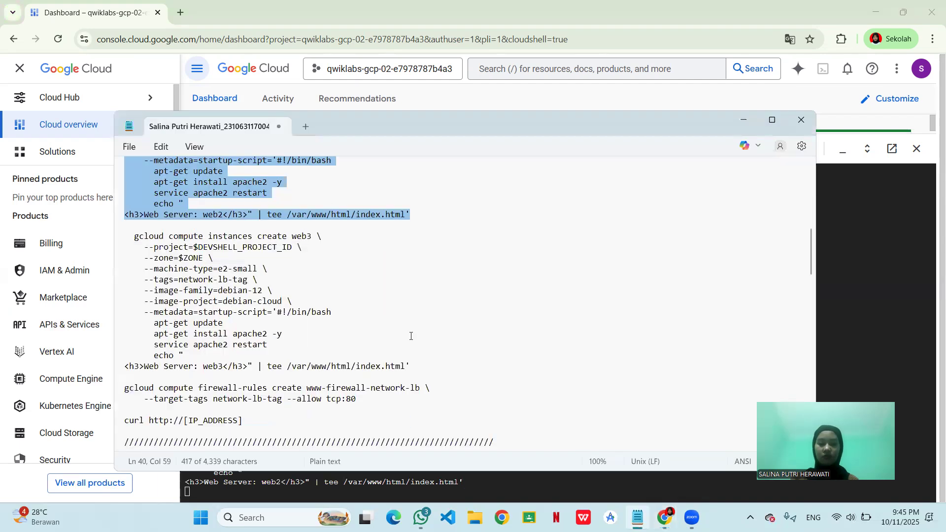
scroll(443, 340, down, 1)
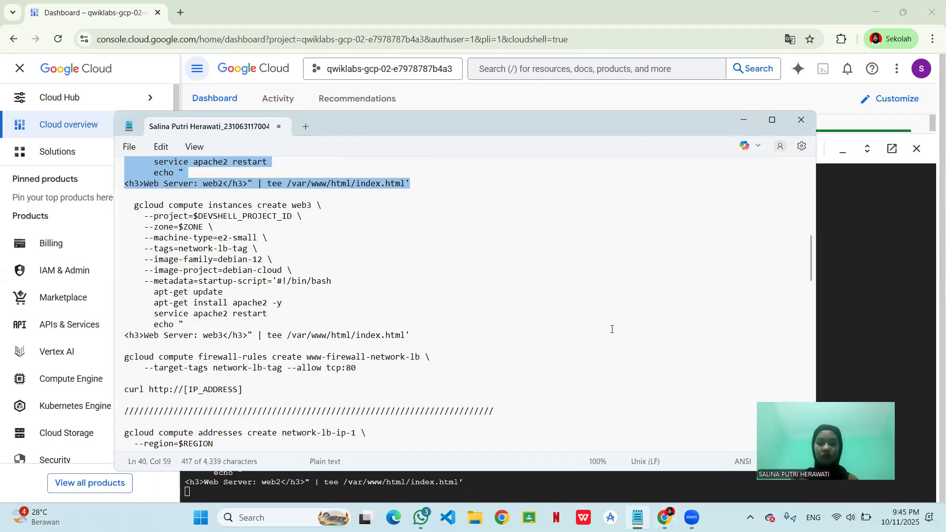
click(840, 299)
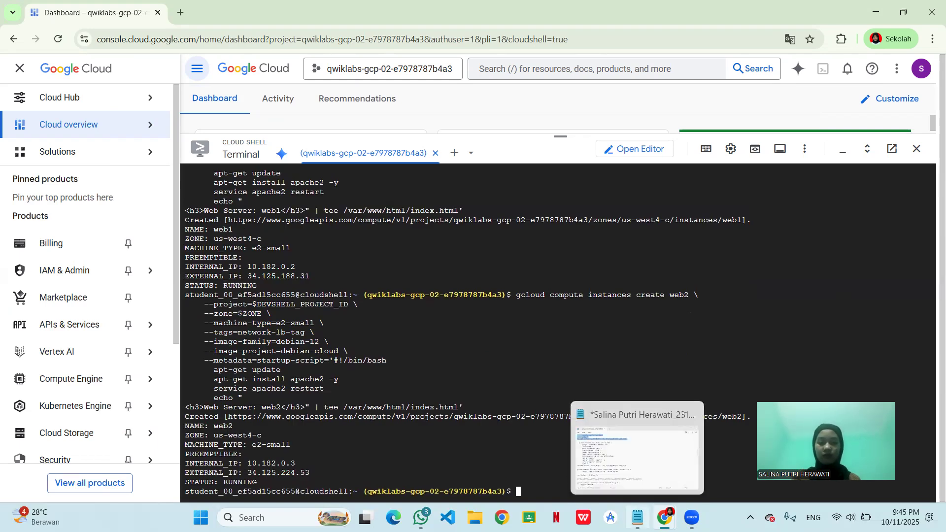
key(alt+Tab)
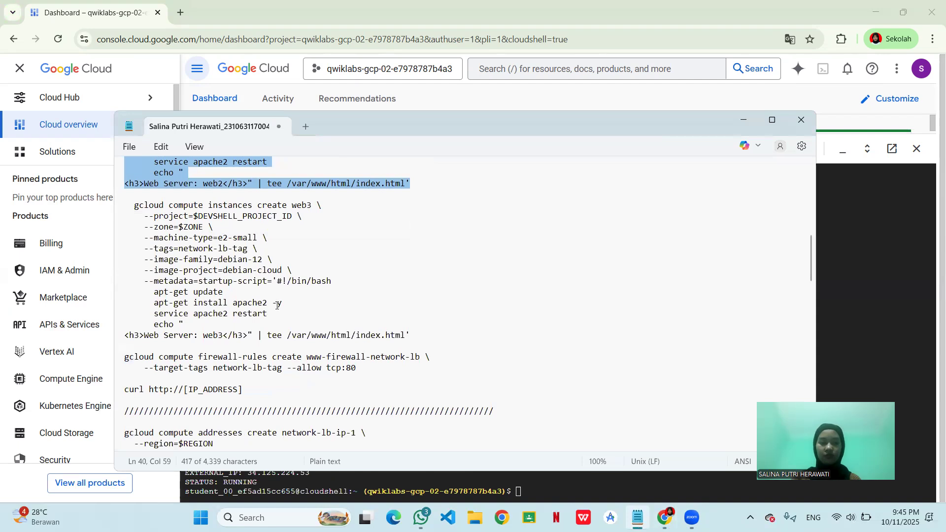
drag(411, 335, 133, 196)
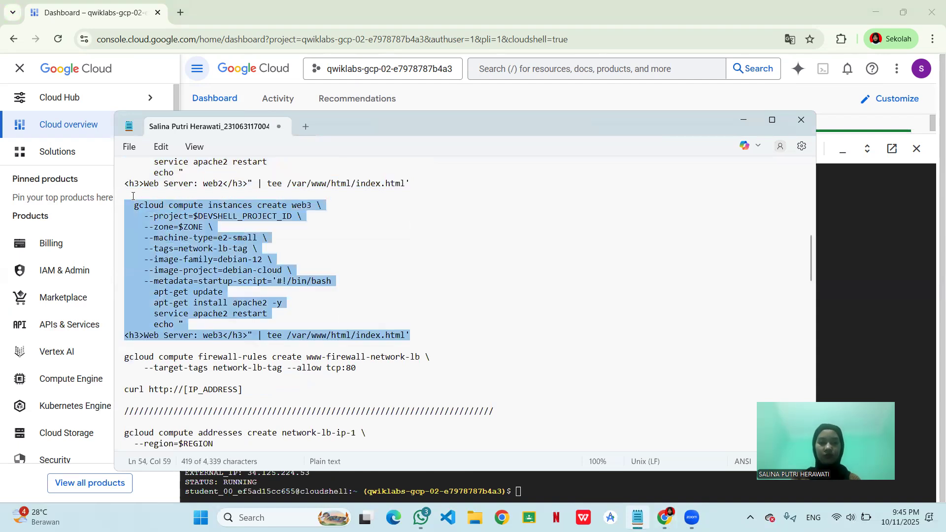
click(881, 319)
text(gcloud compute instances create web3 \     --project=$DEVSHELL_PROJECT_ID \     --zone=$ZONE \     --machine-type=e2-small \     --tags=network-lb-tag \     --image-family=debian-12 \     --image-project=debian-cloud \     --metadata=startup-script='#!/bin/bash       apt-get update       apt-get install apache2 -y       service apache2 restart       echo " <h3>Web Server: web3</h3>" | tee /var/www/html/index.html')
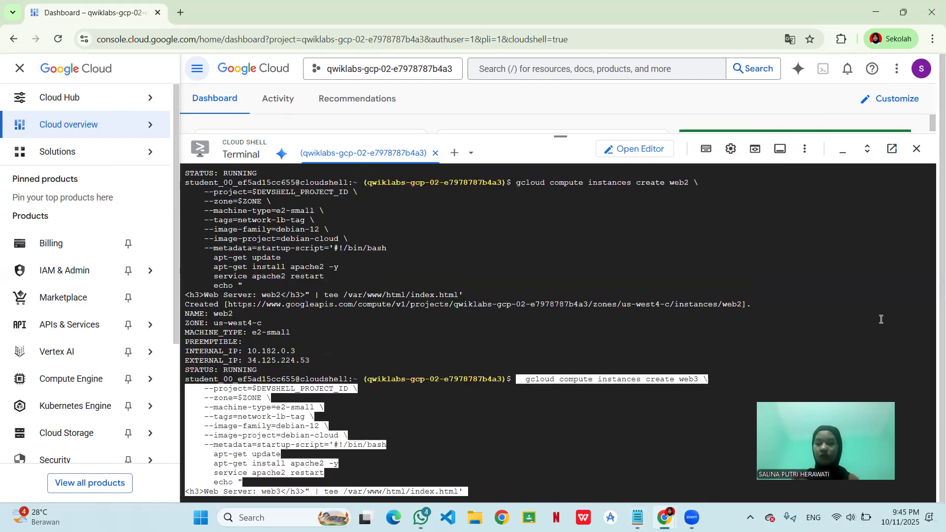
key(Return)
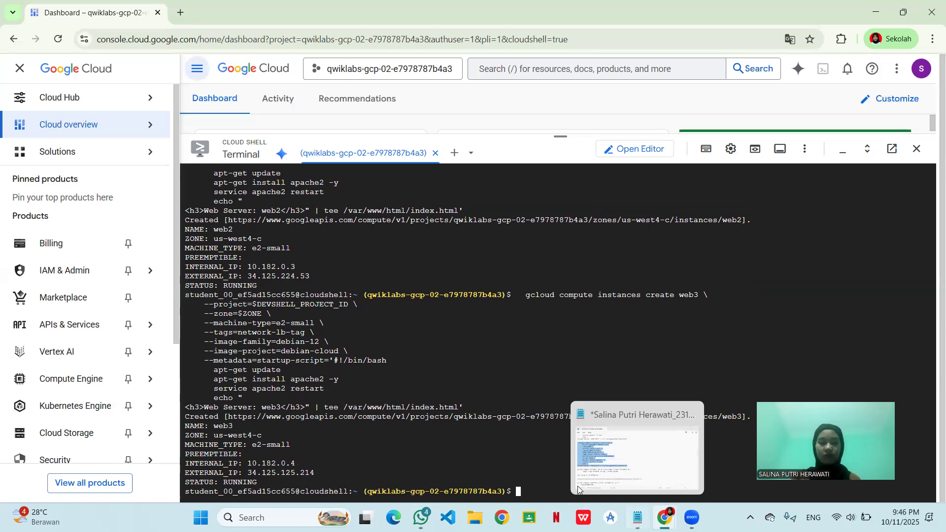
- Create the firewall rule www-firewall-network-lb in Cloud Shell with target tag network-lb-tag and tcp:80 allowed, using the command from the notes
key(alt+Tab)
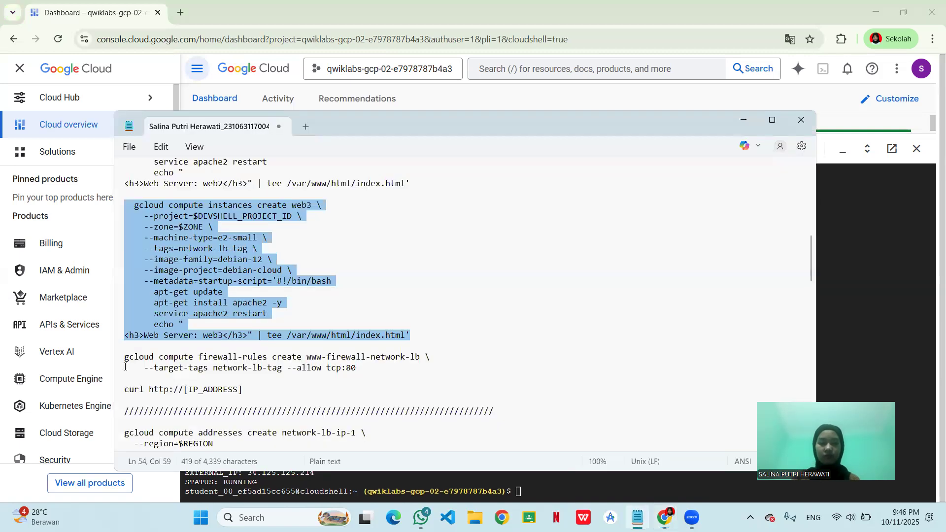
triple_click(369, 370)
drag(101, 362, 100, 360)
key(ctrl+c)
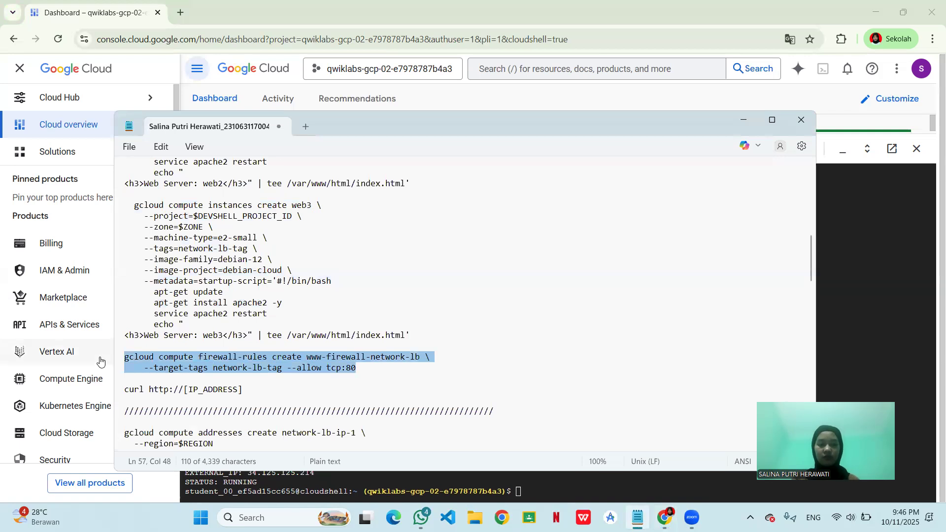
click(824, 331)
key(ctrl+v)
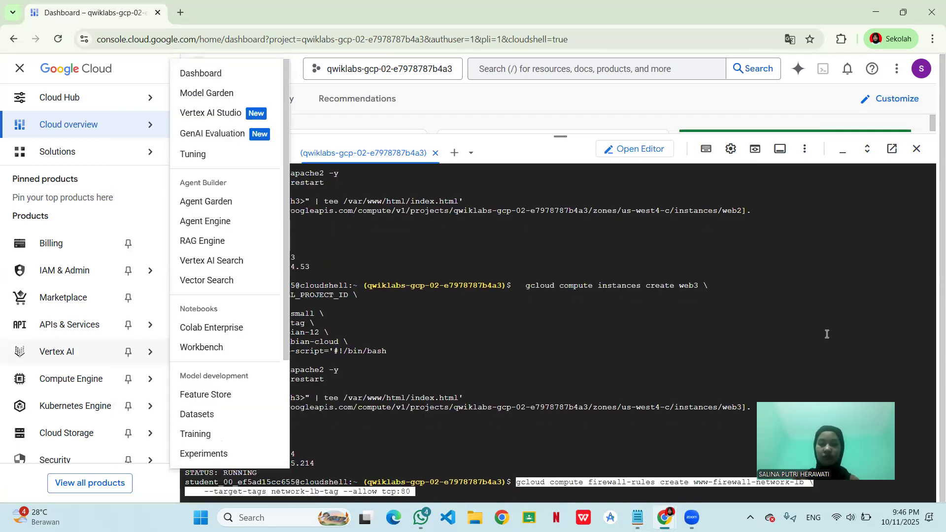
key(Return)
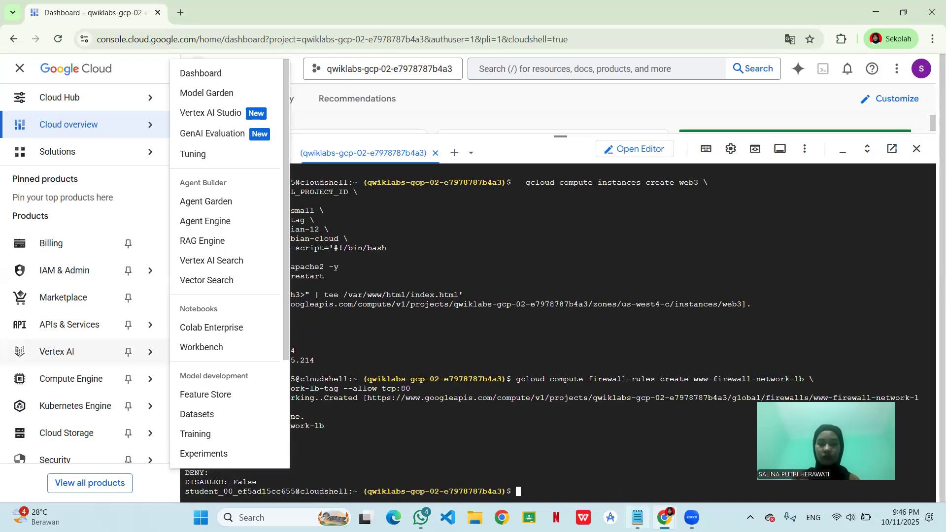
click(637, 518)
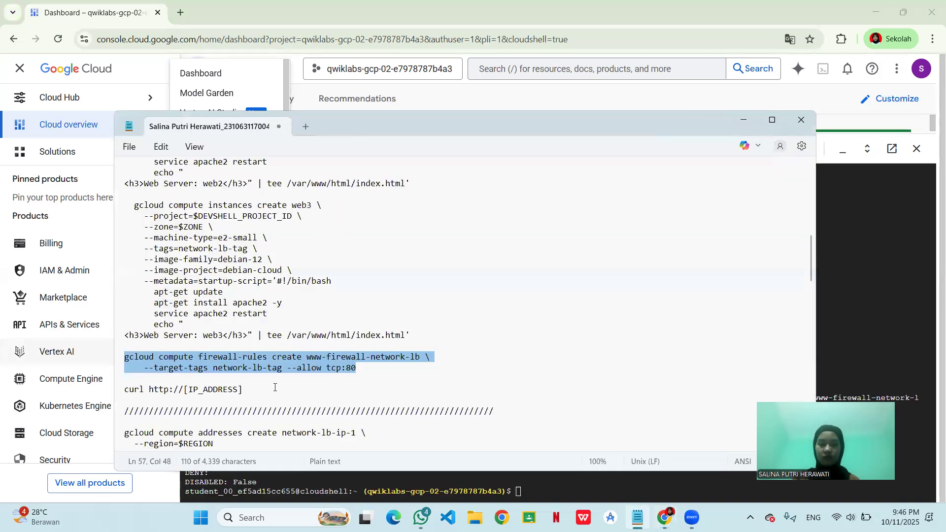
drag(243, 390, 121, 394)
key(ctrl+c)
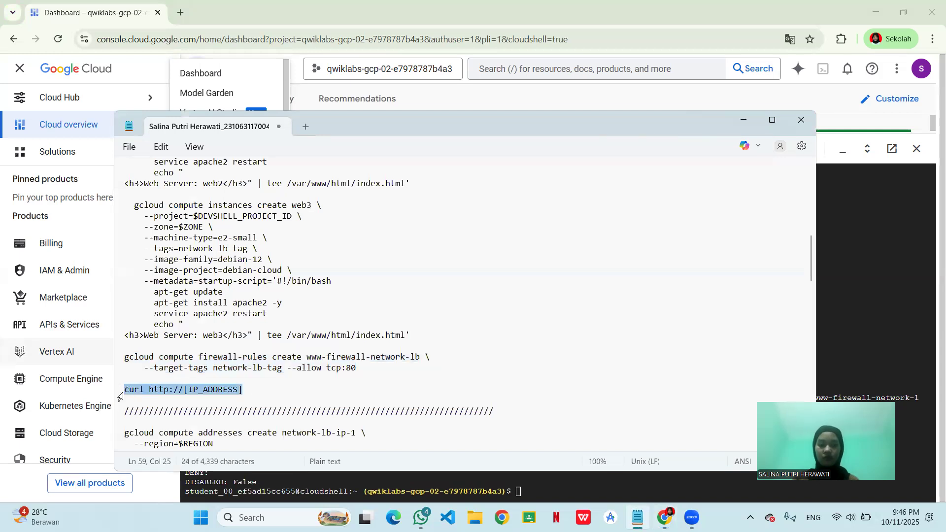
click(554, 481)
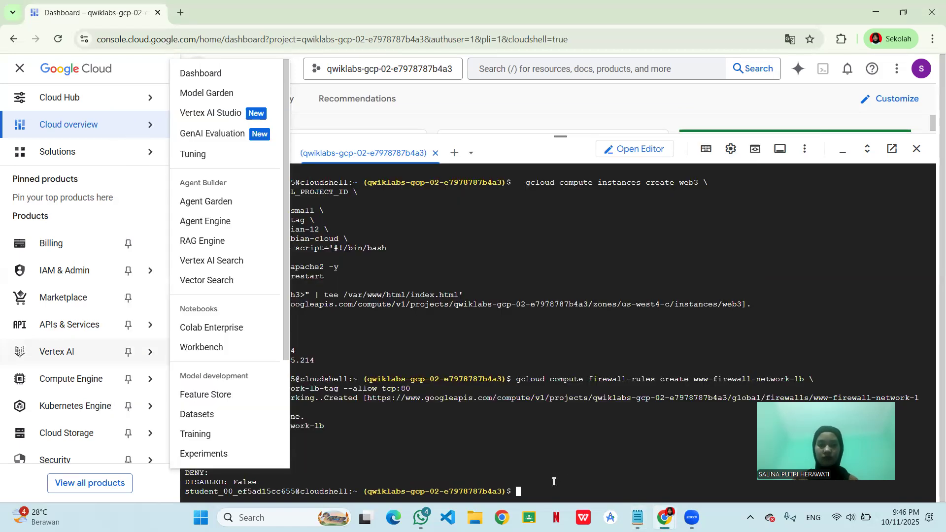
key(ctrl+v)
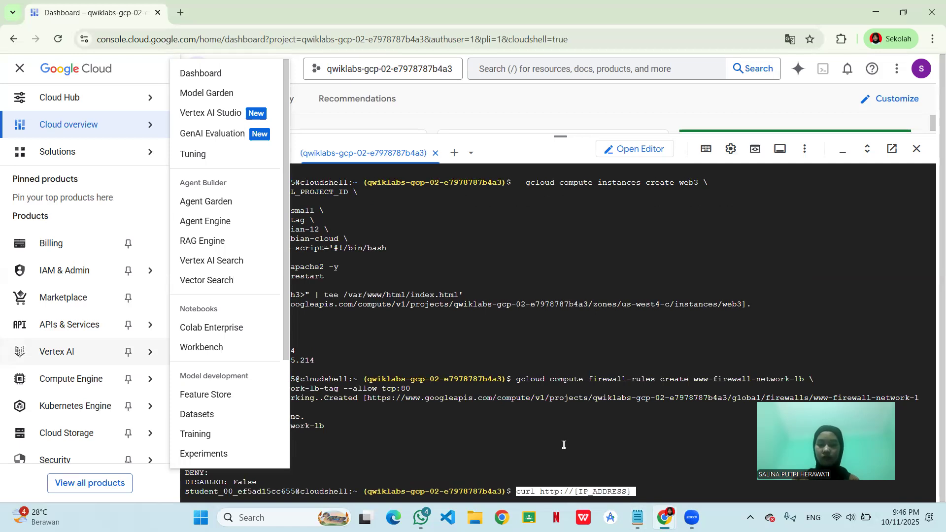
key(BackSpace)
key(BackSpace)
key(BackSpace)
key(BackSpace)
key(BackSpace)
key(BackSpace)
key(BackSpace)
key(BackSpace)
key(BackSpace)
key(BackSpace)
key(BackSpace)
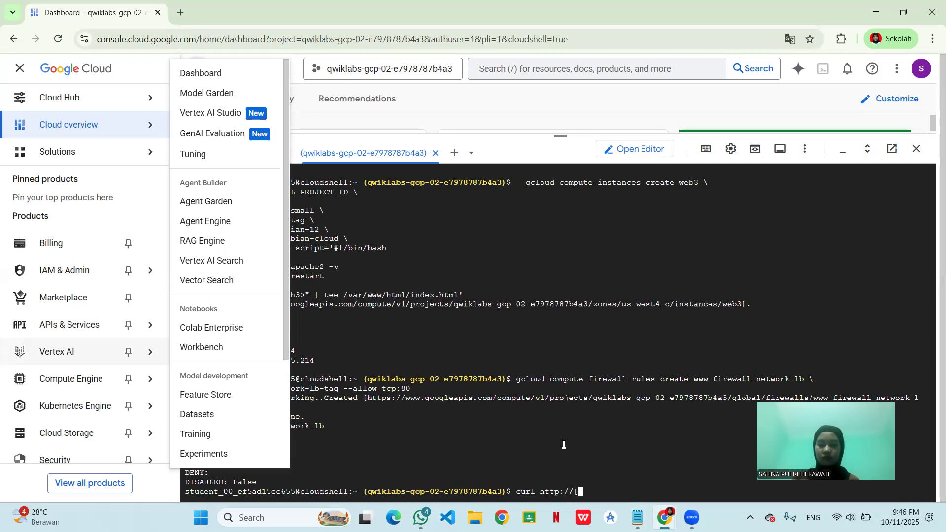
key(BackSpace)
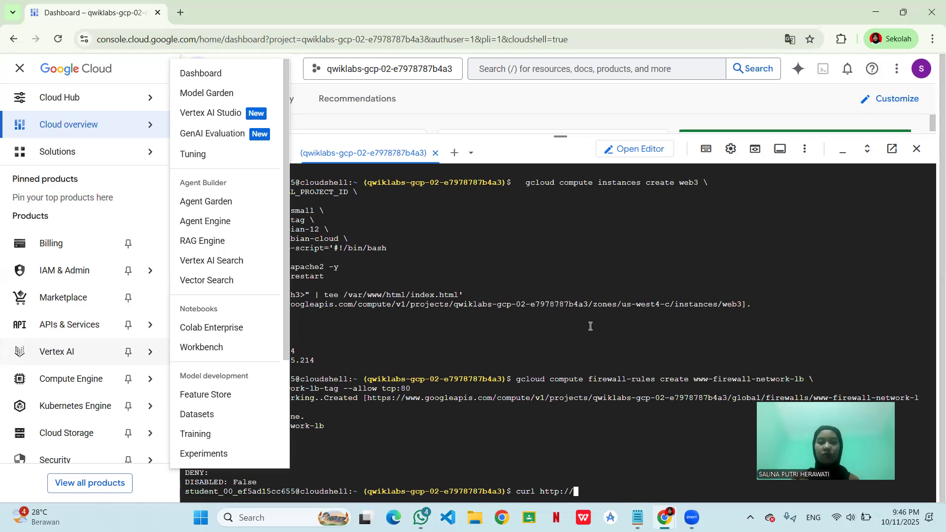
scroll(369, 173, up, 2)
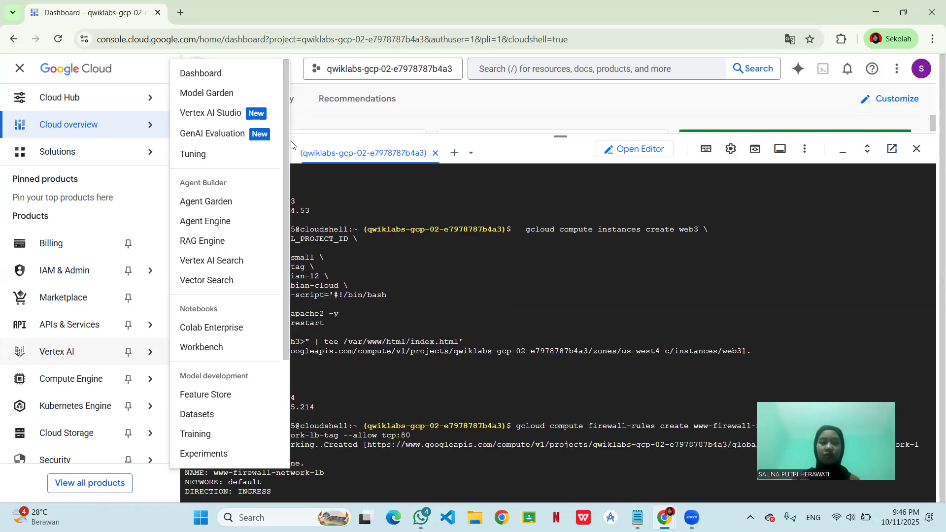
mouse_move(137, 118)
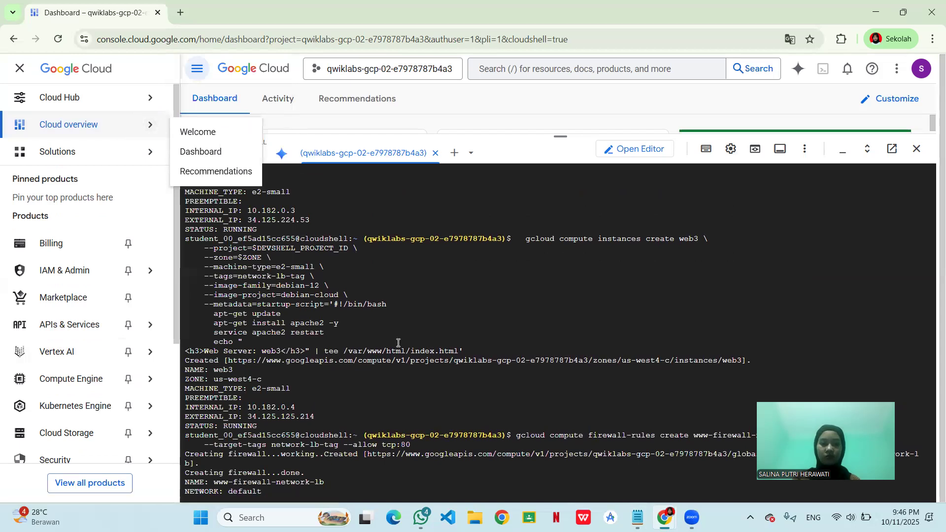
scroll(398, 343, up, 3)
scroll(398, 343, up, 2)
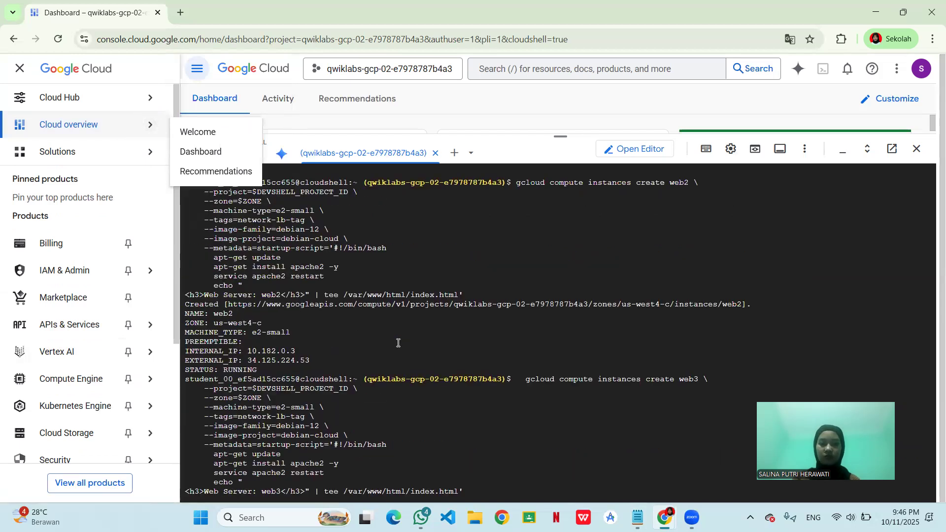
scroll(395, 344, up, 5)
scroll(368, 352, up, 2)
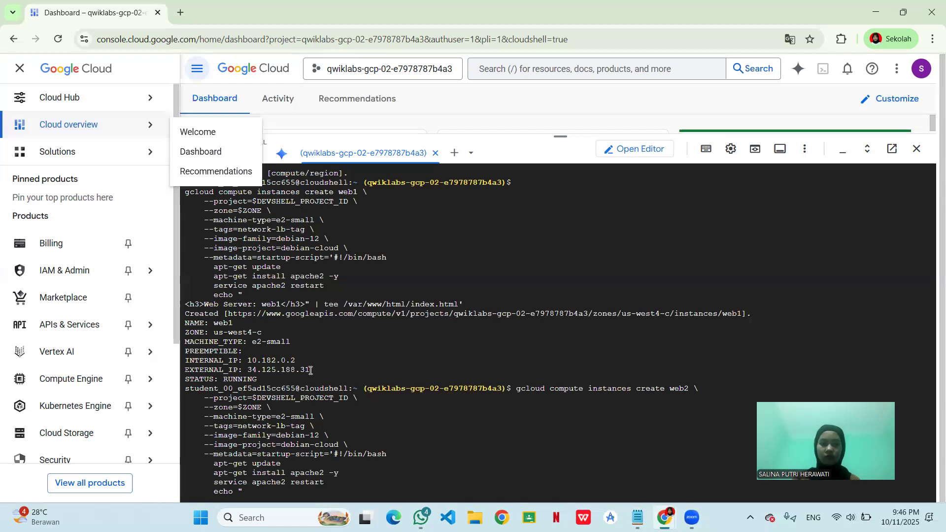
mouse_move(311, 370)
mouse_down()
mouse_move(251, 369)
mouse_move(302, 368)
mouse_up()
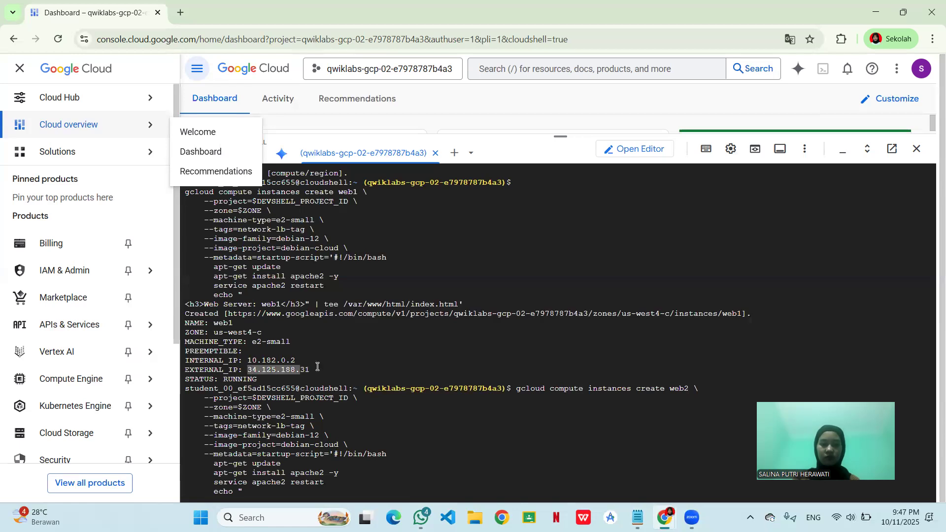
drag(587, 375, 587, 375)
key(ctrl+c)
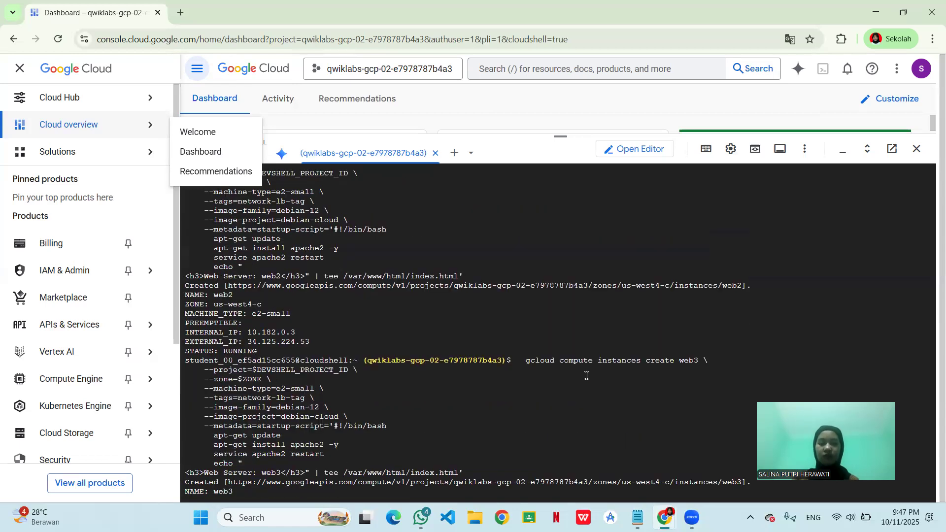
scroll(586, 376, down, 2)
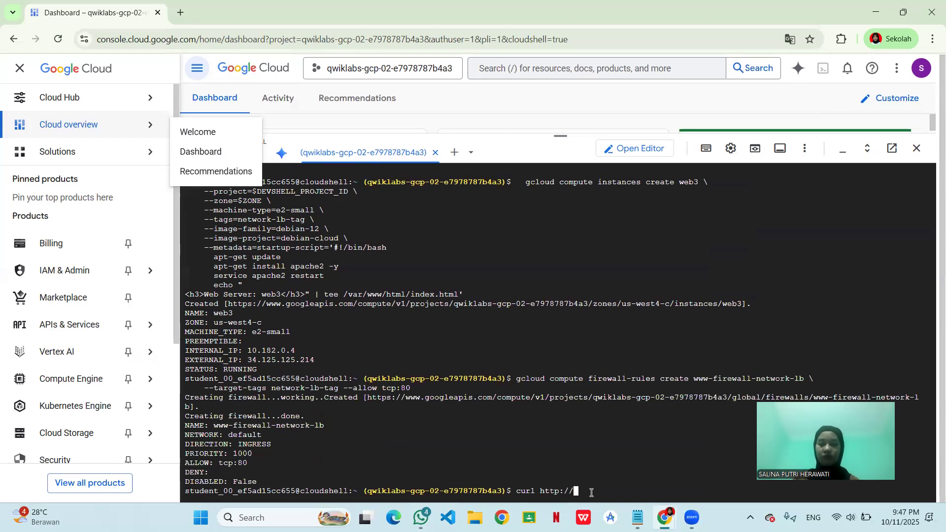
key(ctrl+v)
key(Return)
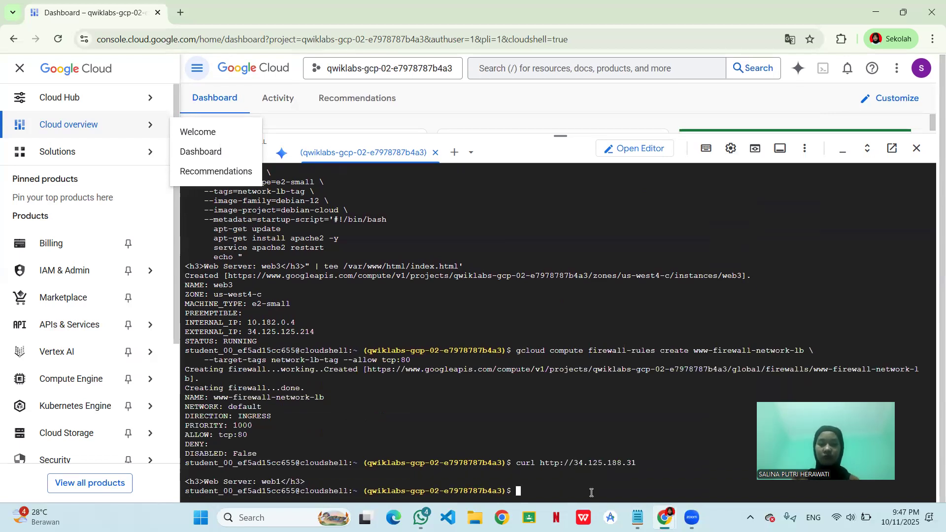
- Recall the curl command, replace its address with web2's external IP, 34.125.224.53, from the earlier output, and run it
key(Up)
key(BackSpace)
key(BackSpace)
key(BackSpace)
key(BackSpace)
key(BackSpace)
key(BackSpace)
key(BackSpace)
key(BackSpace)
key(BackSpace)
key(BackSpace)
key(BackSpace)
key(BackSpace)
key(BackSpace)
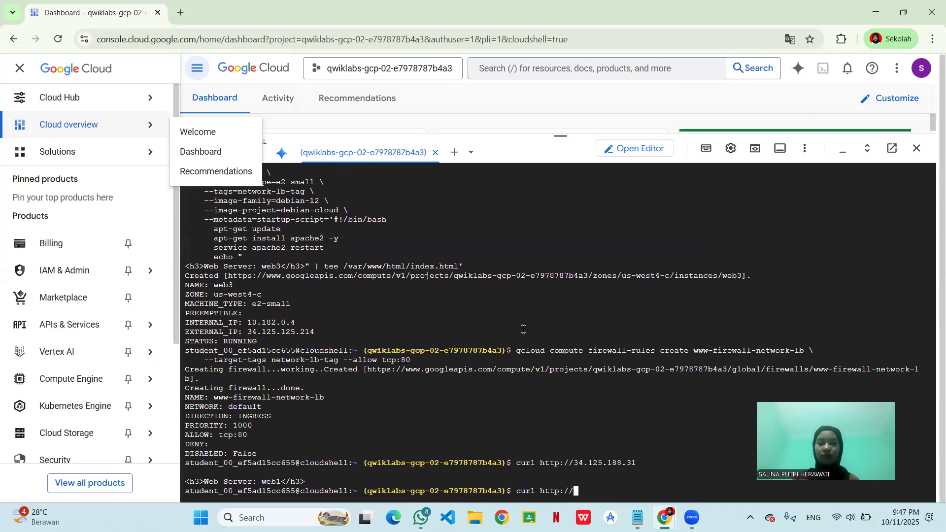
scroll(523, 329, up, 2)
scroll(523, 330, up, 4)
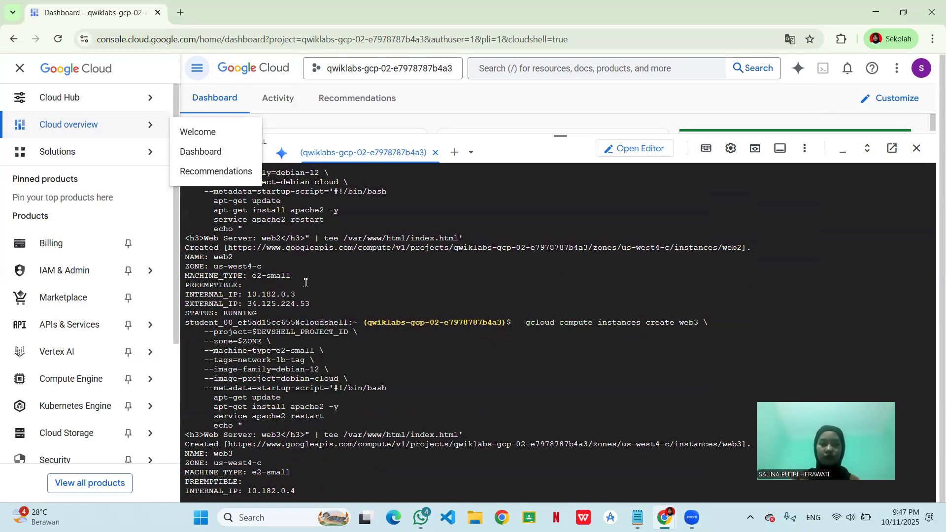
double_click(261, 301)
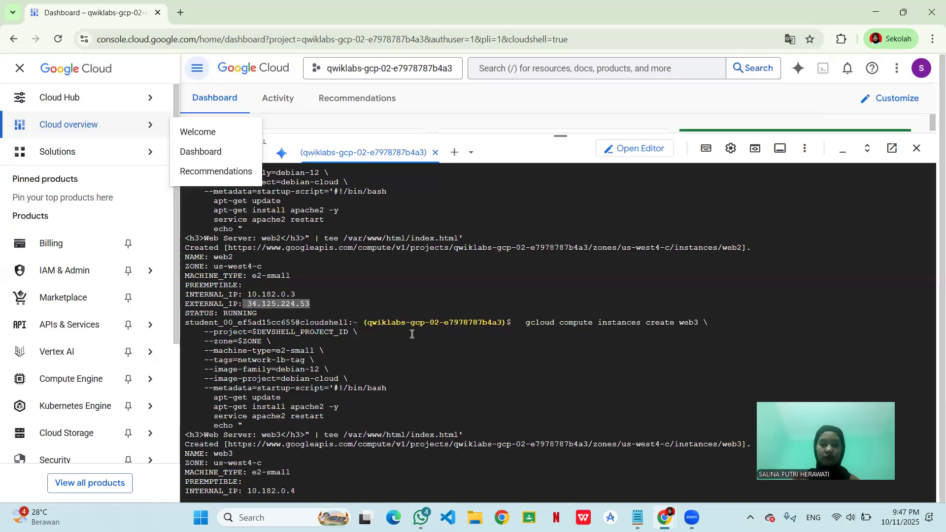
scroll(508, 378, down, 3)
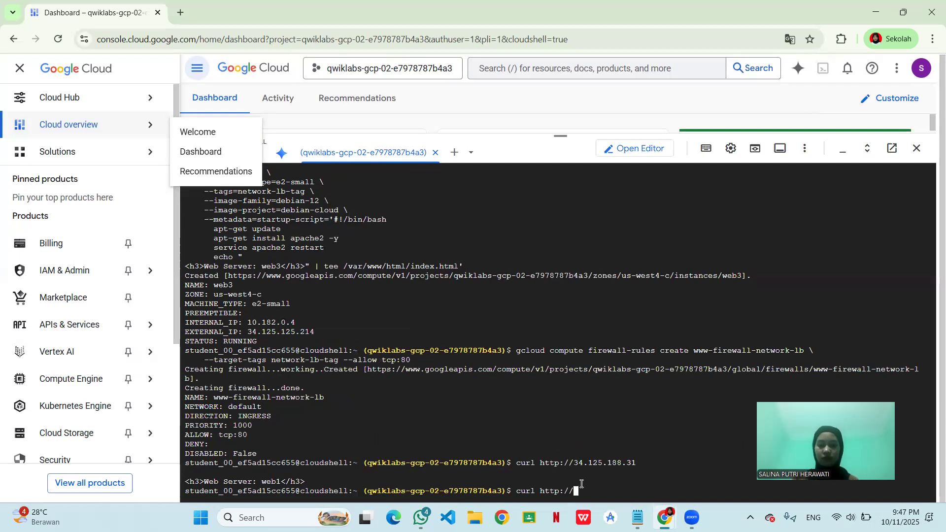
text(34.125.224.53)
key(Return)
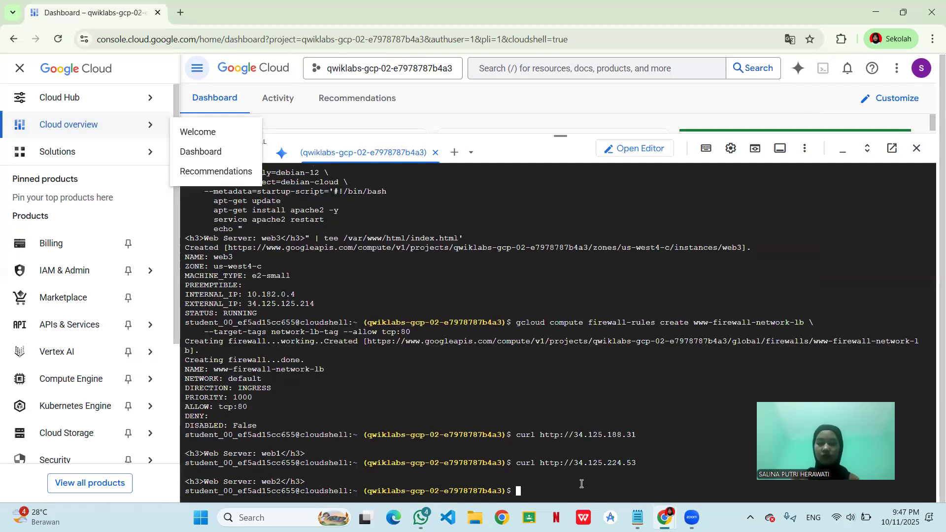
- Recall the curl command again, replace its address with web3's external IP, 34.125.125.214, and run it
key(Up)
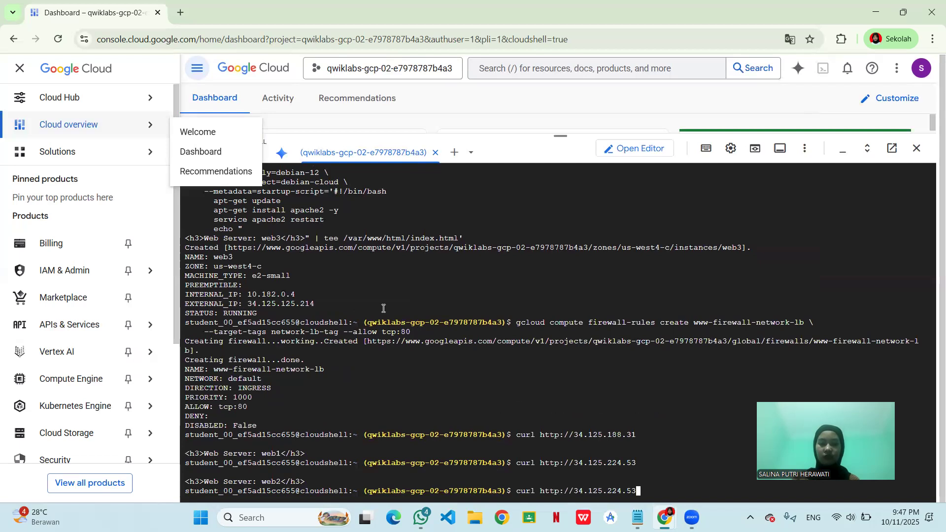
drag(322, 304, 666, 493)
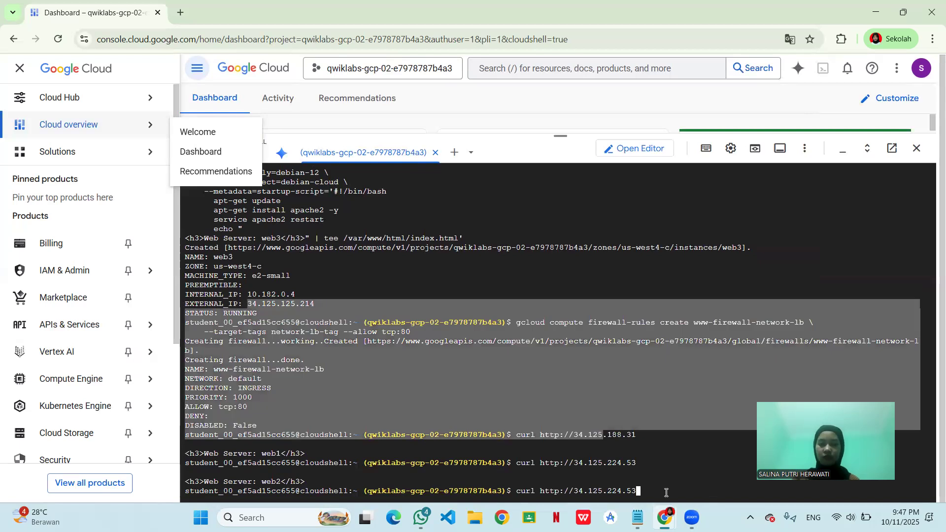
click(667, 493)
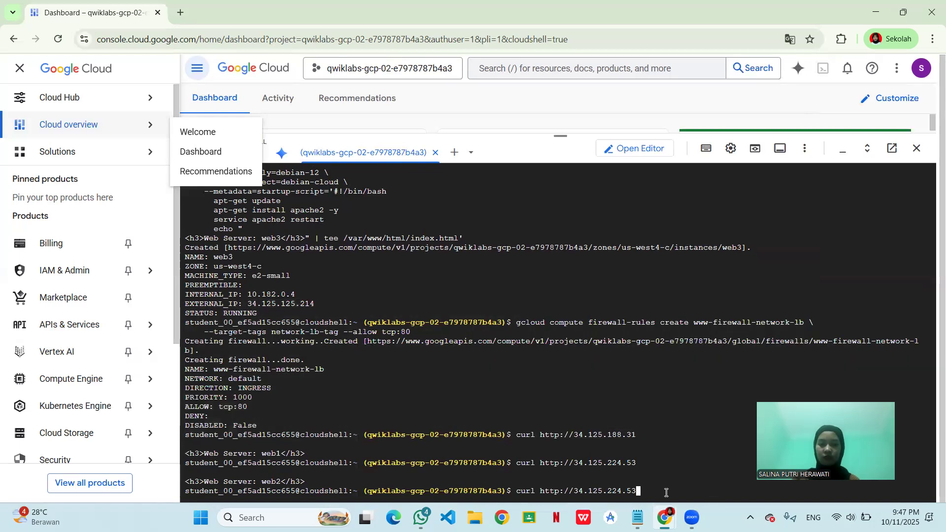
key(BackSpace)
key(BackSpace)
key(BackSpace)
key(BackSpace)
key(BackSpace)
key(BackSpace)
key(BackSpace)
key(BackSpace)
key(BackSpace)
key(BackSpace)
key(BackSpace)
key(BackSpace)
key(BackSpace)
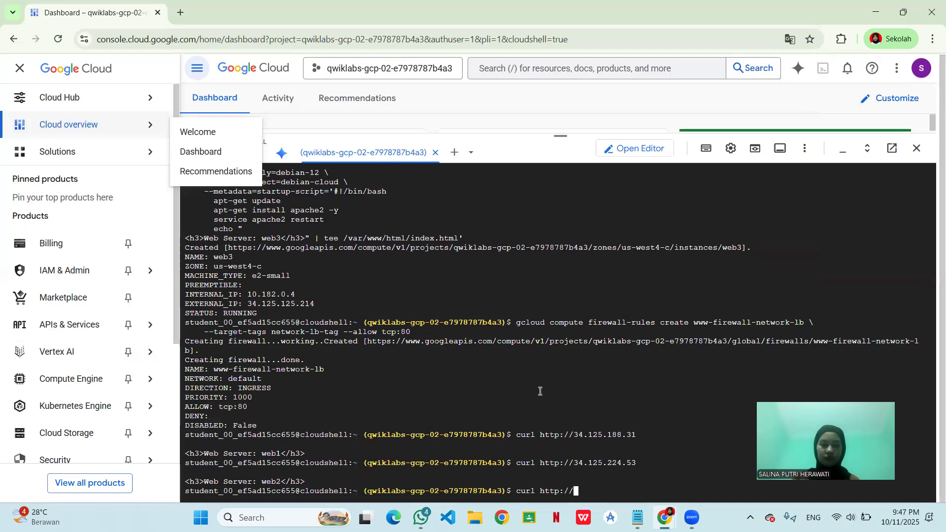
drag(315, 303, 247, 303)
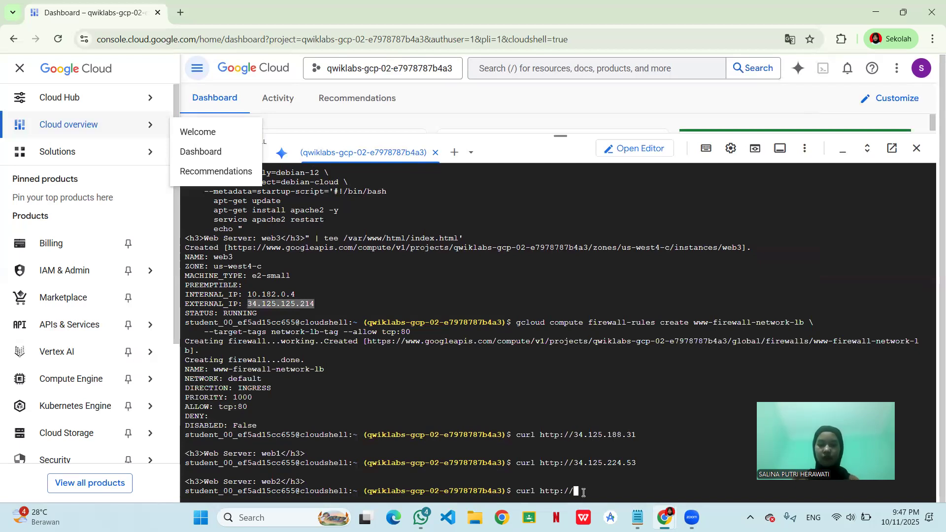
text(34.125.125.214)
key(Return)
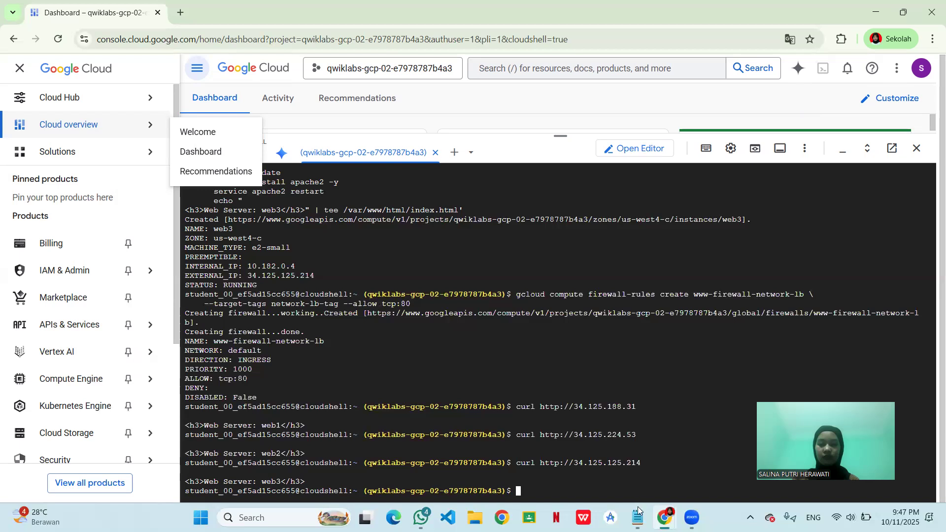
- Switch to the challenge lab page and check progress for the Create multiple web server instances objective in Task 1
click(636, 517)
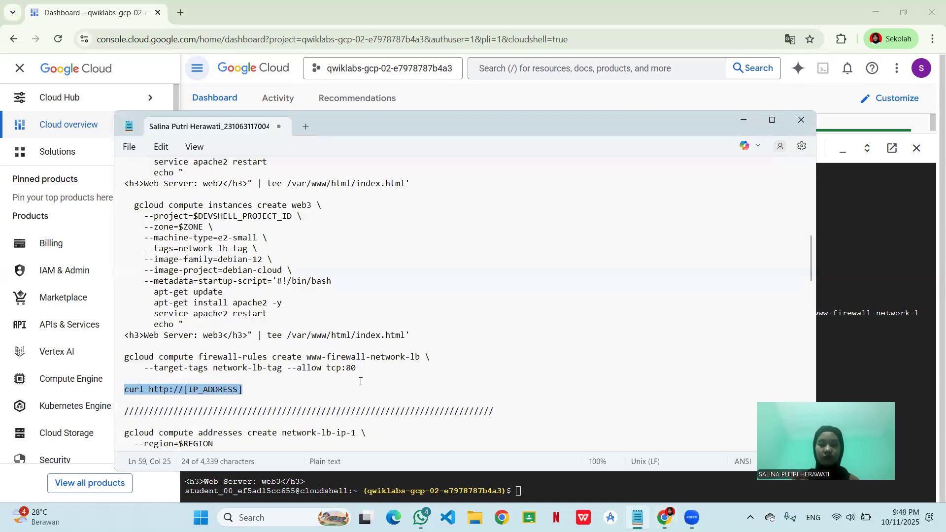
scroll(337, 387, down, 2)
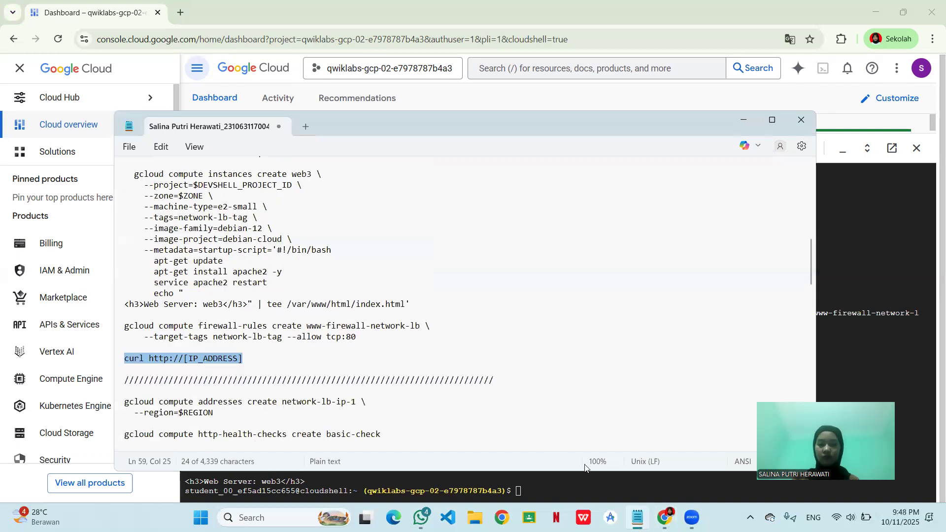
click(664, 518)
click(616, 469)
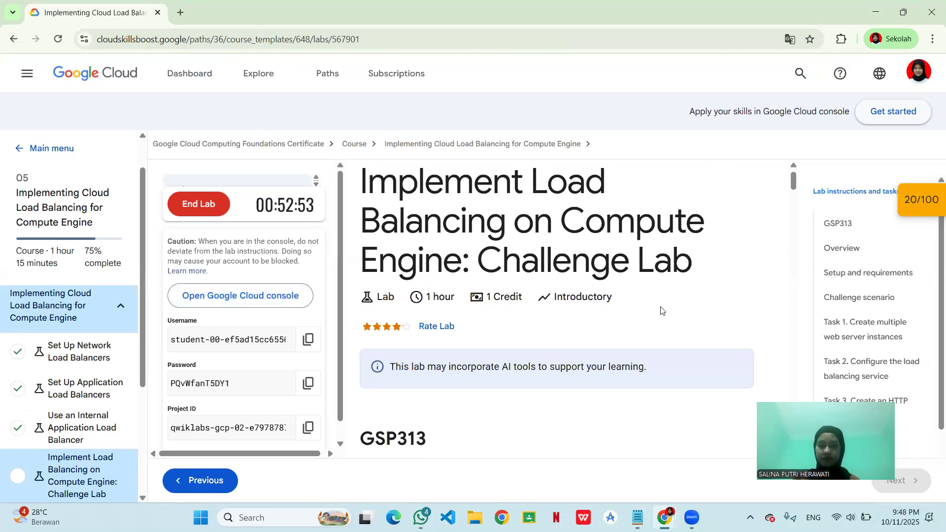
scroll(662, 309, down, 5)
scroll(662, 307, down, 6)
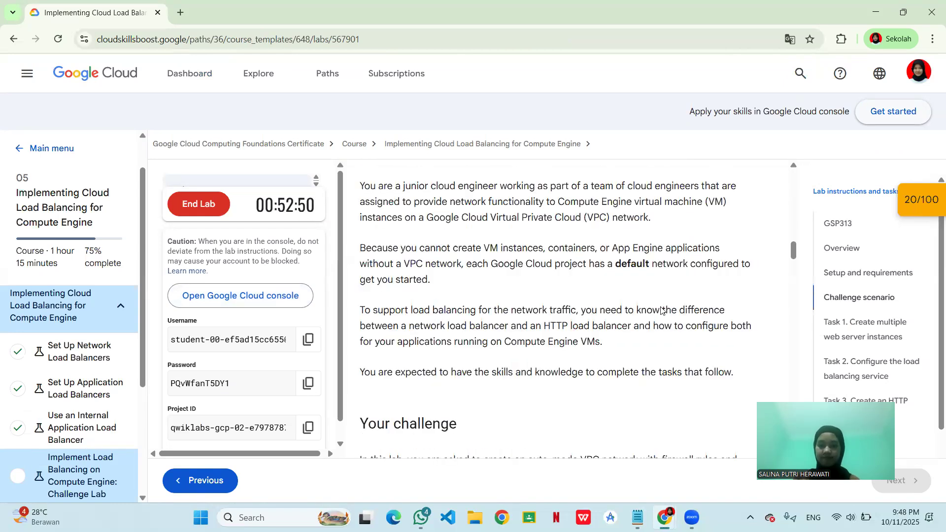
scroll(661, 310, down, 5)
scroll(661, 310, down, 6)
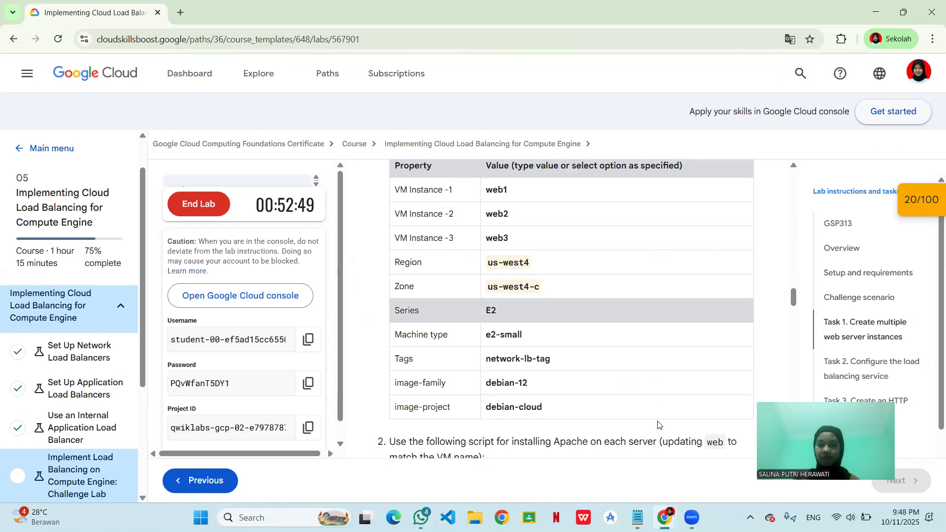
scroll(659, 424, down, 2)
scroll(659, 425, down, 2)
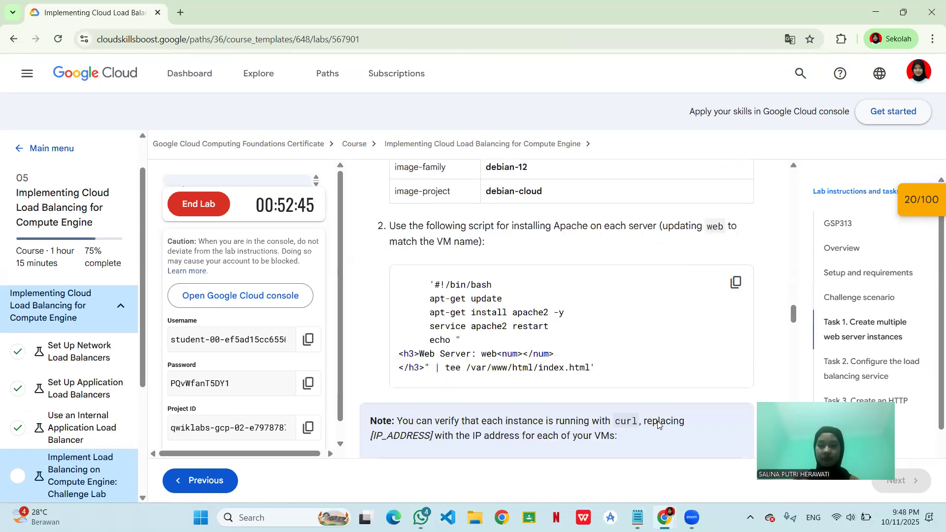
scroll(659, 425, down, 5)
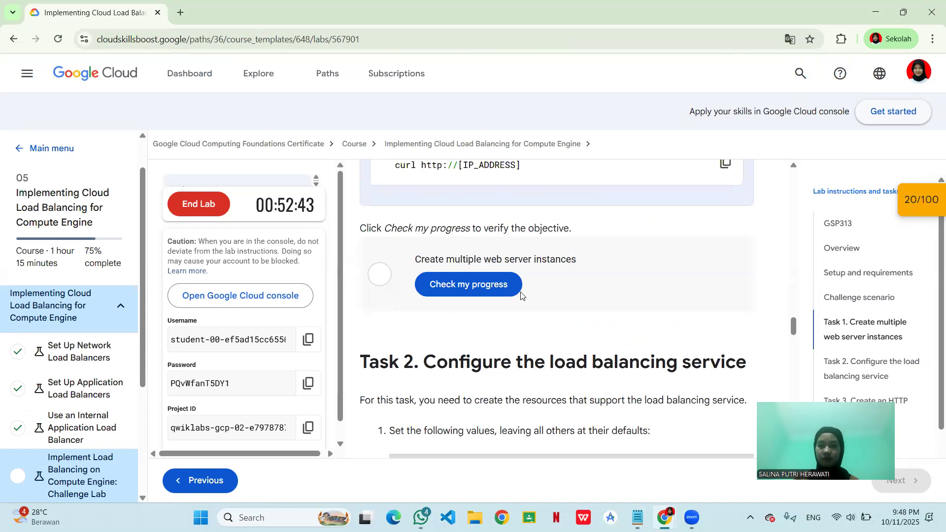
click(490, 284)
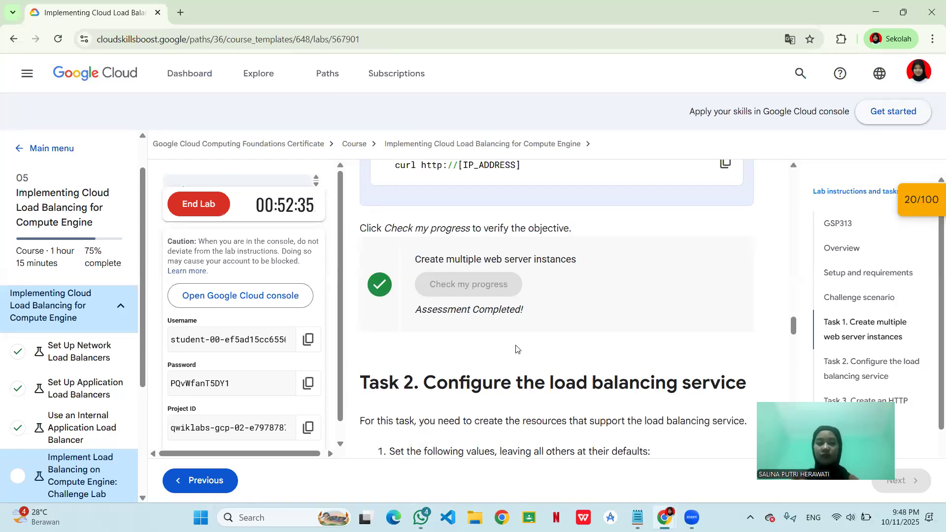
- Review the static external IP, target-pool and port values required in Task 2, and return to the Cloud console window
scroll(548, 353, down, 2)
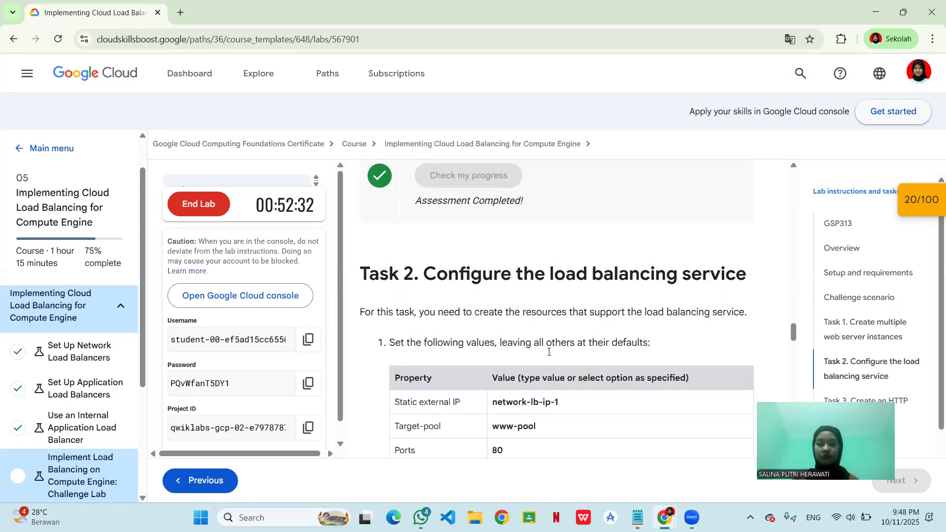
scroll(550, 355, down, 1)
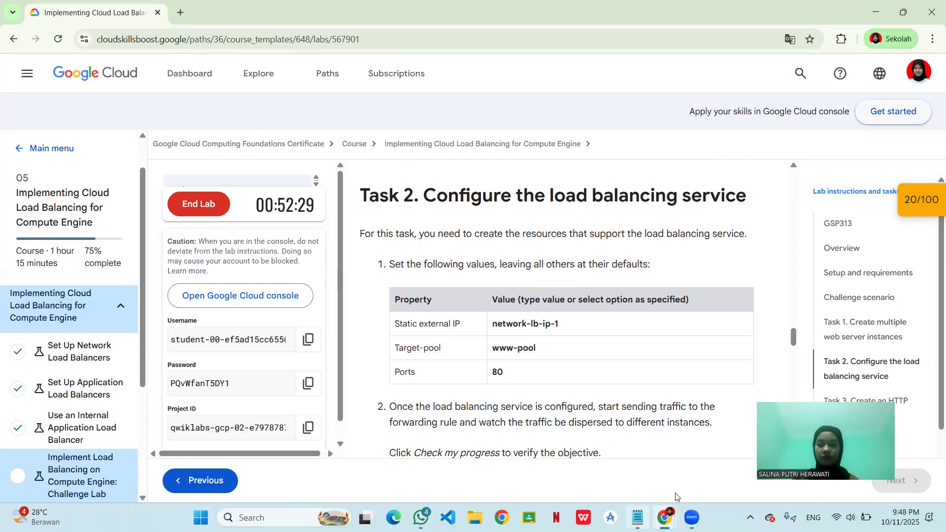
mouse_move(665, 514)
click(702, 451)
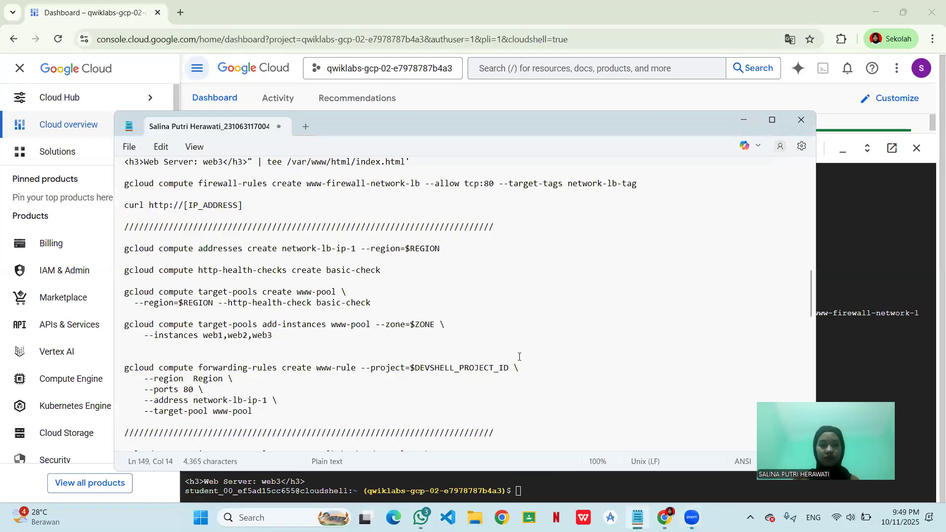
- Copy the static address command from the Notepad notes and run it in Cloud Shell to create network-lb-ip-1 in $REGION
scroll(519, 357, down, 1)
scroll(519, 357, down, 3)
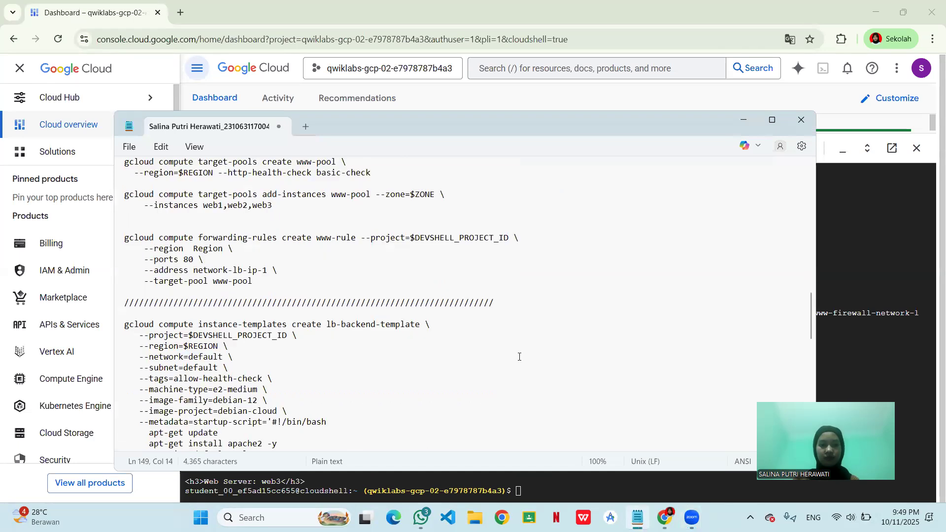
scroll(519, 357, down, 2)
scroll(519, 357, up, 1)
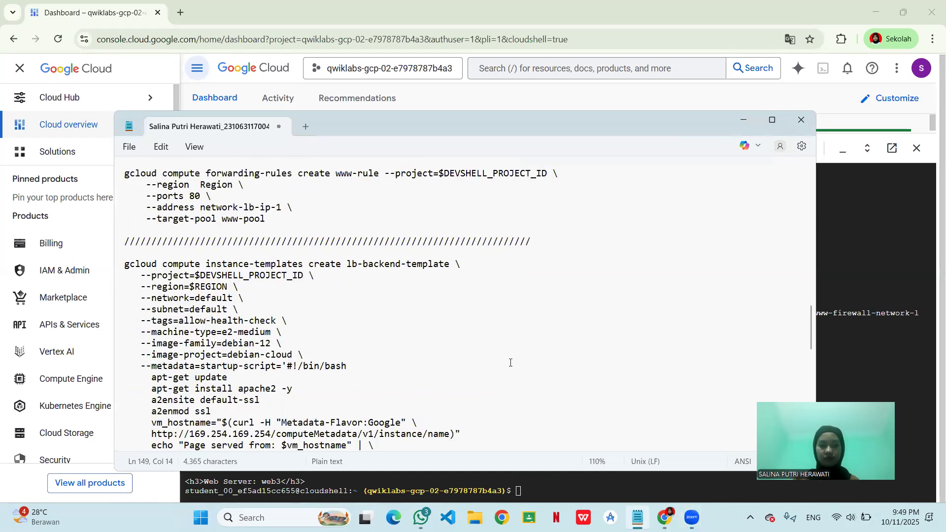
scroll(461, 276, up, 1)
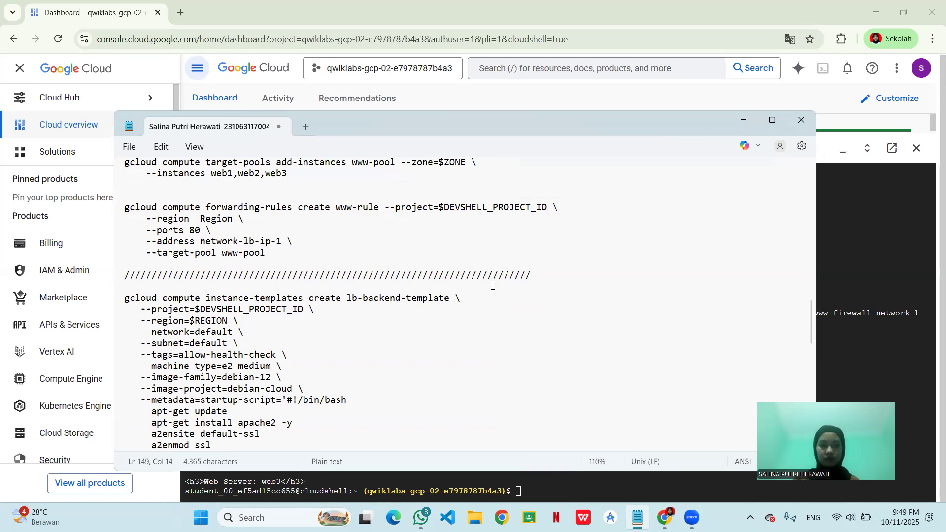
scroll(492, 285, up, 2)
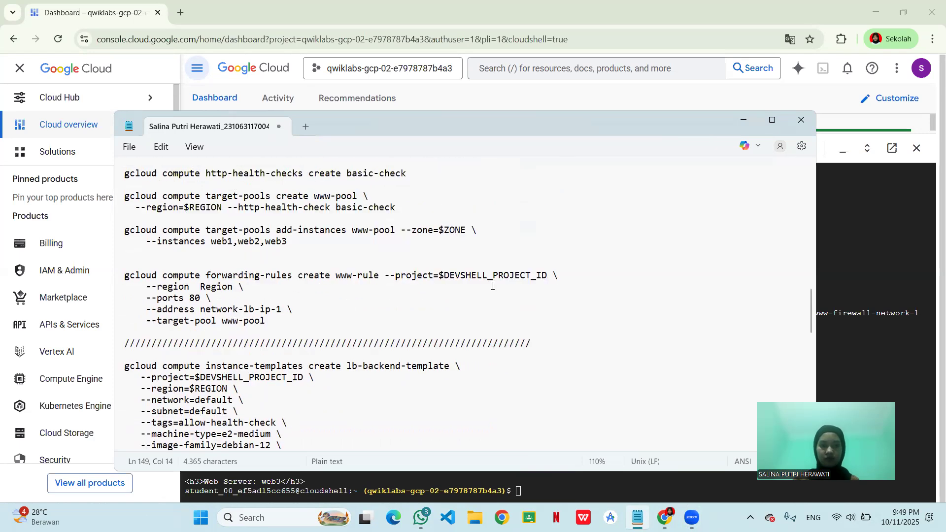
scroll(492, 286, up, 4)
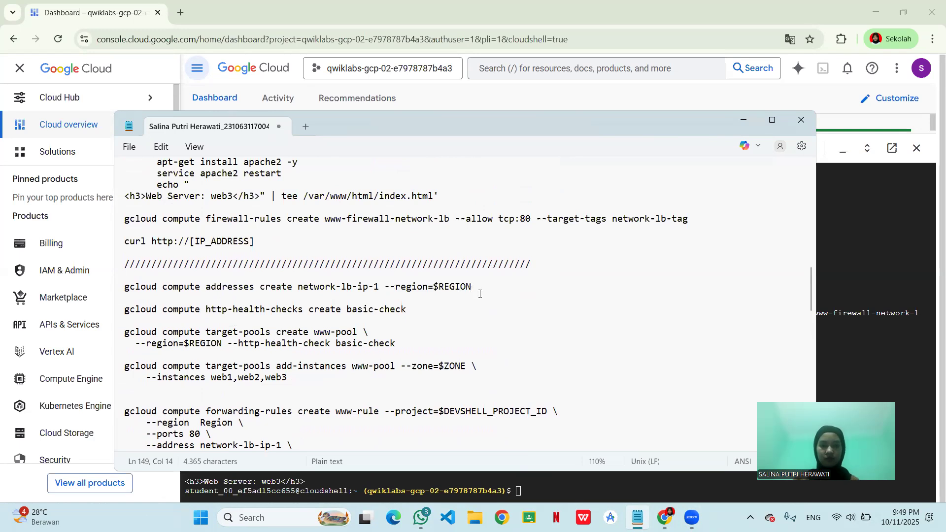
triple_click(246, 282)
key(ctrl+c)
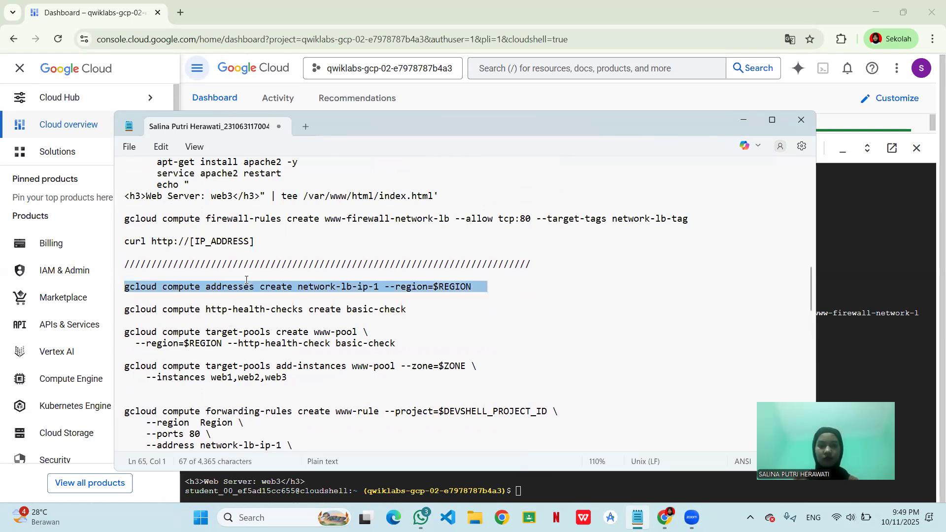
click(837, 326)
key(ctrl+v)
key(Return)
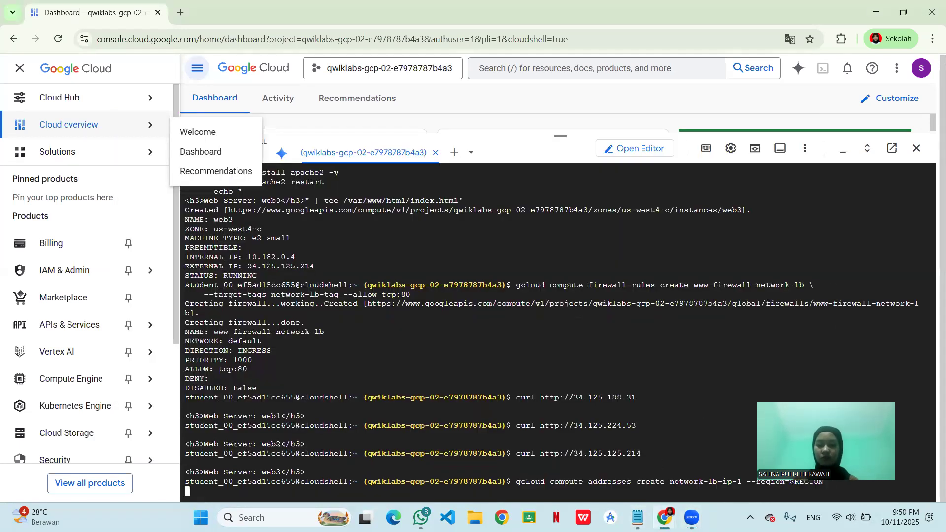
- Copy the HTTP health check command from the Notepad notes and run it in Cloud Shell to create basic-check
mouse_move(632, 506)
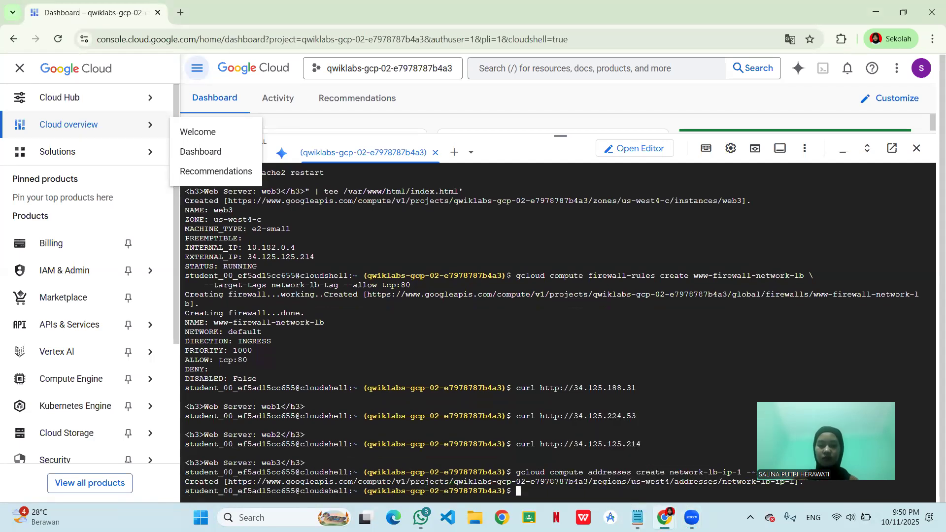
click(637, 517)
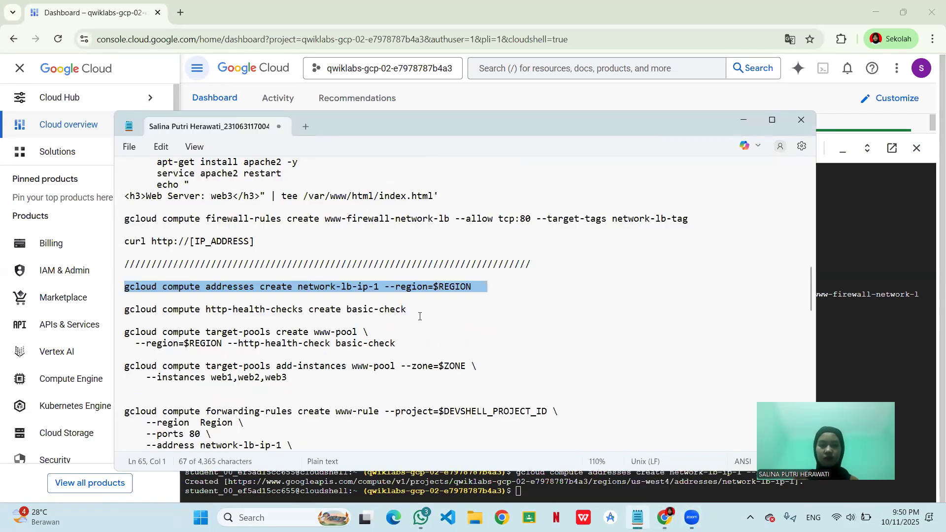
click(402, 317)
mouse_move(318, 312)
mouse_down()
mouse_move(191, 304)
mouse_move(121, 315)
mouse_up()
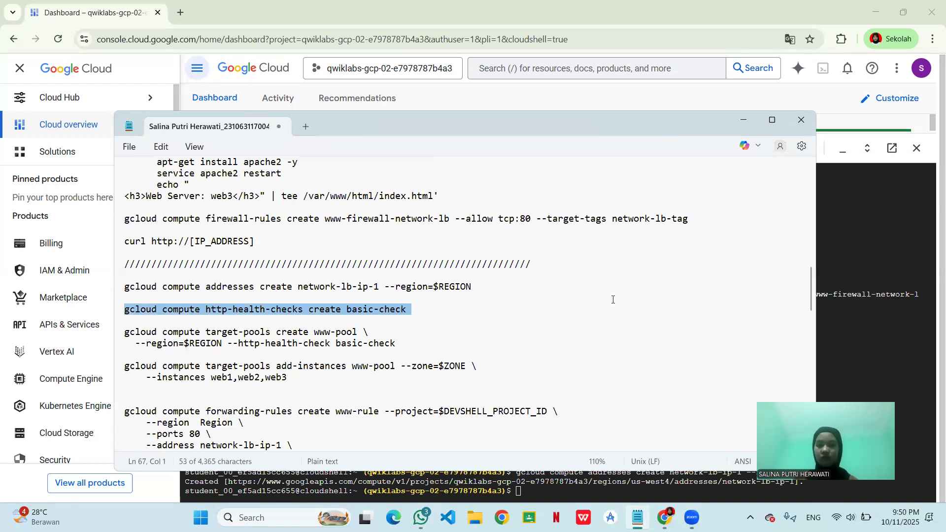
text(gcloud compute http-health-checks create basic-check)
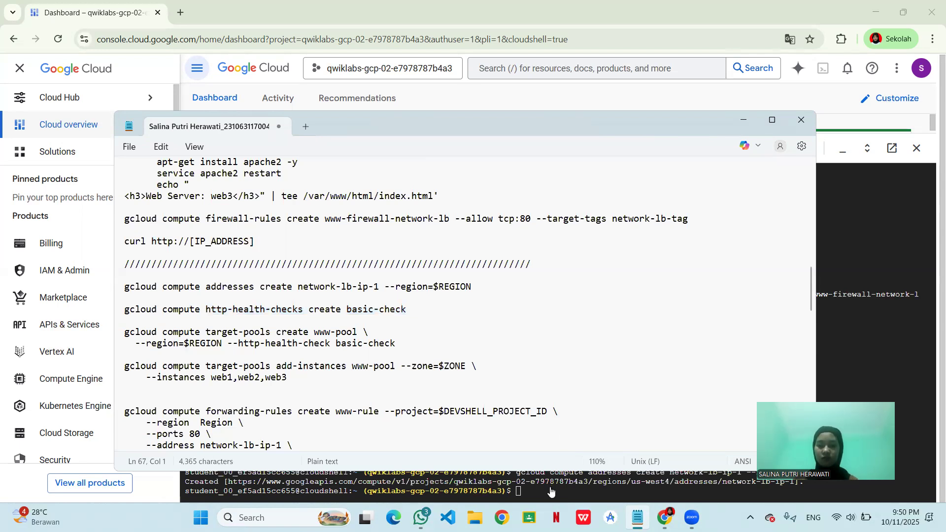
click(551, 488)
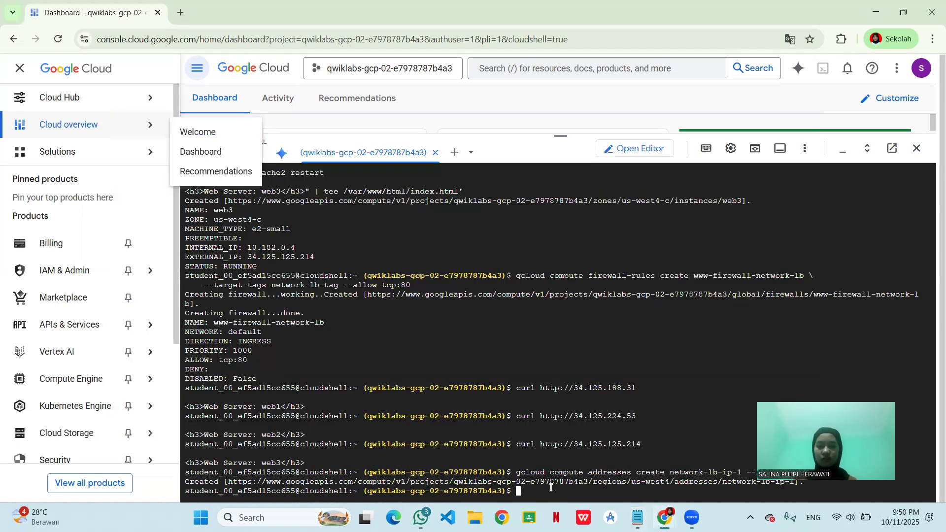
text(gcloud compute http-health-checks create basic-check)
key(Return)
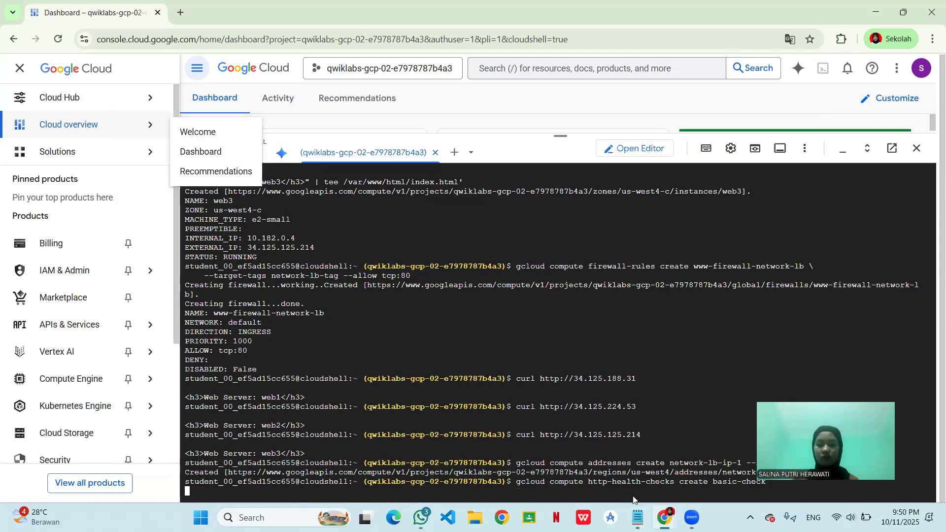
- Copy the two-line target-pool command from the notes and run it in Cloud Shell to create www-pool in $REGION with health check basic-check
mouse_move(637, 518)
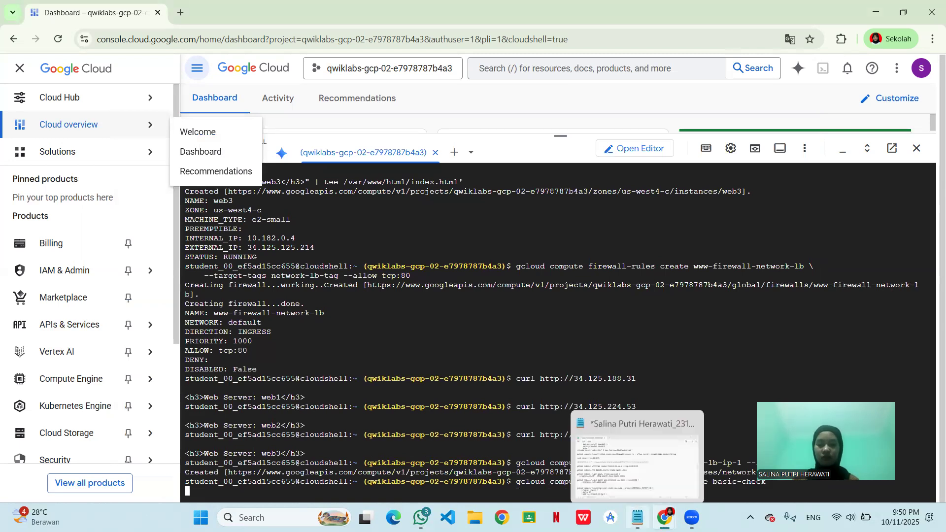
click(637, 459)
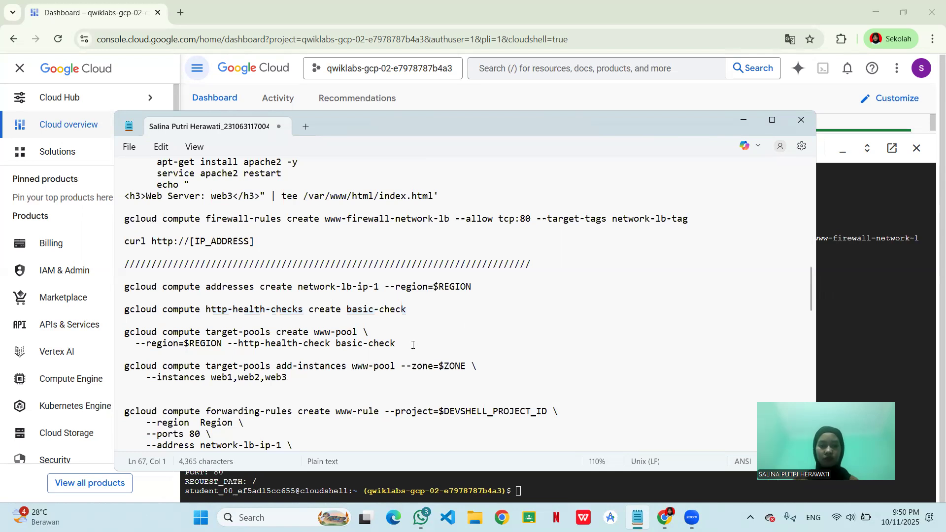
double_click(129, 353)
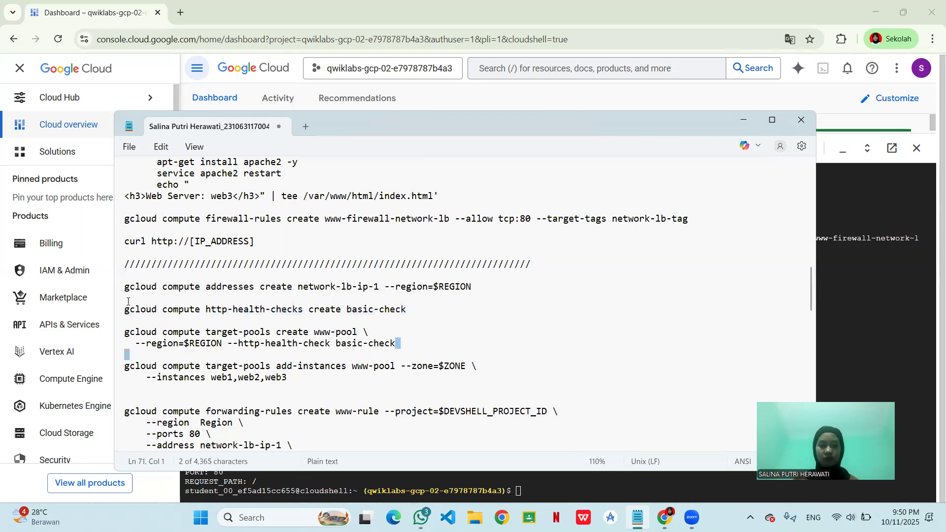
drag(128, 302, 129, 310)
double_click(130, 352)
shift+click(126, 316)
shift+click(126, 334)
key(ctrl+c)
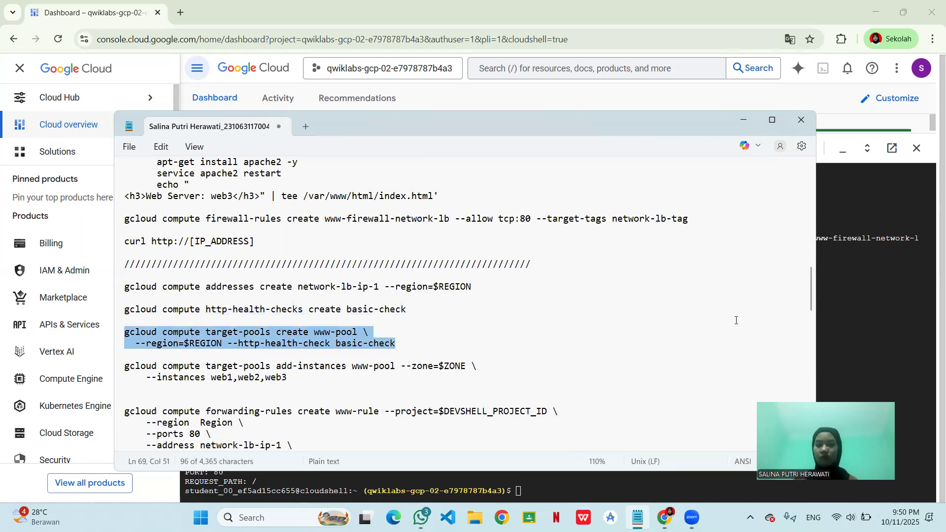
click(846, 355)
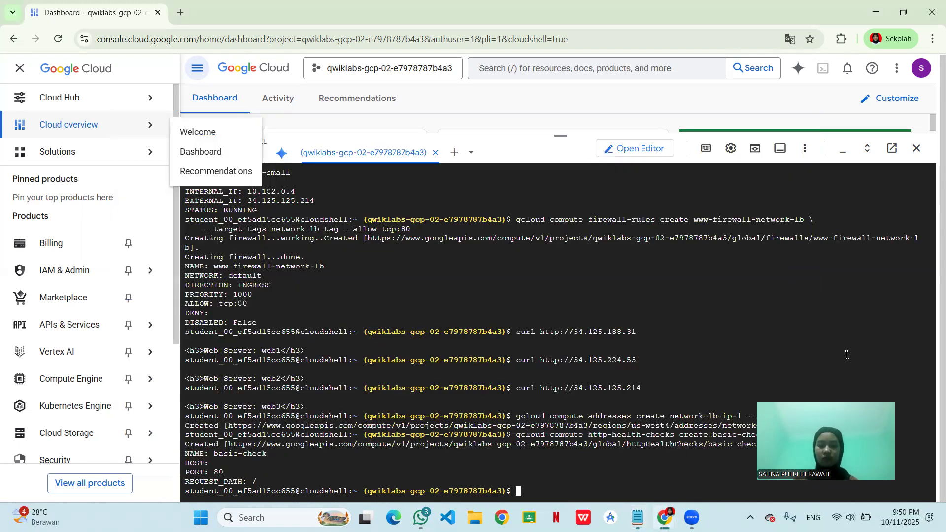
key(ctrl+v)
key(Return)
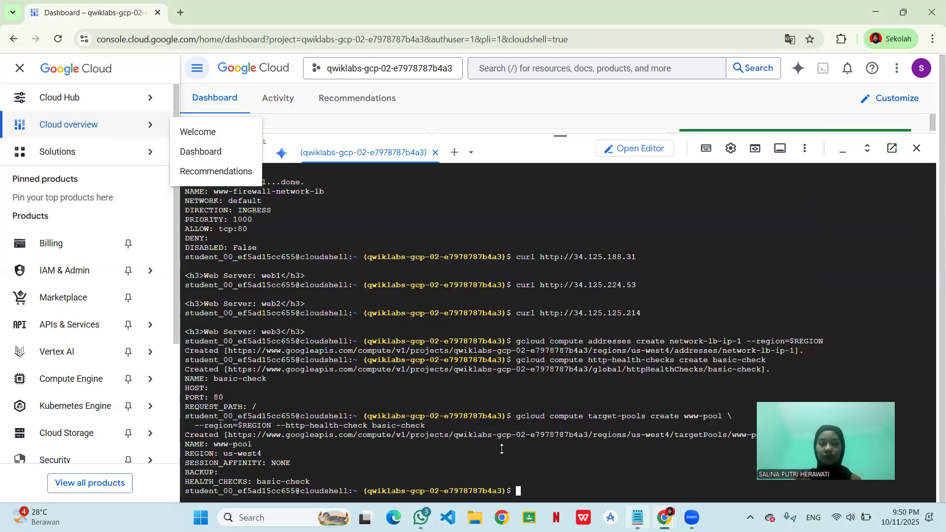
- Copy the add-instances command from the notes and run it in Cloud Shell to add web1, web2 and web3 to www-pool in $ZONE
key(alt+Tab)
drag(292, 385, 120, 369)
key(ctrl+c)
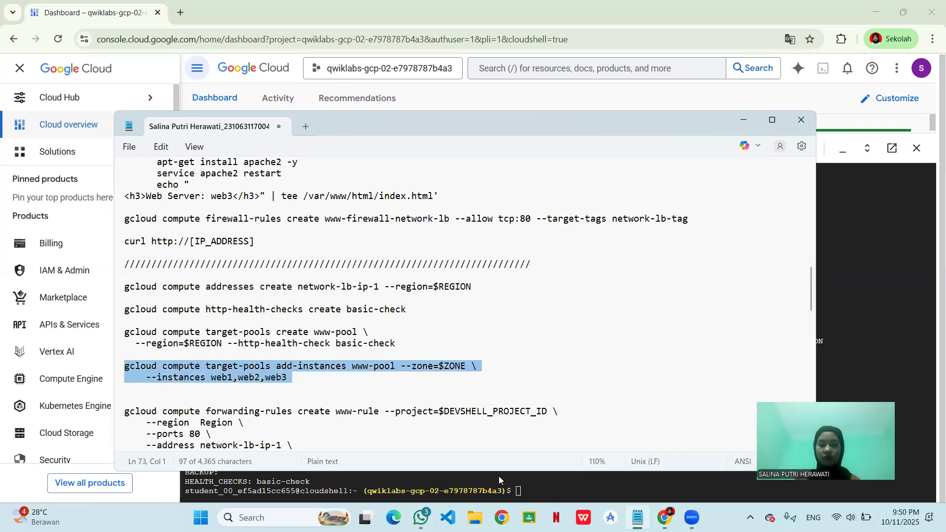
click(536, 486)
key(ctrl+v)
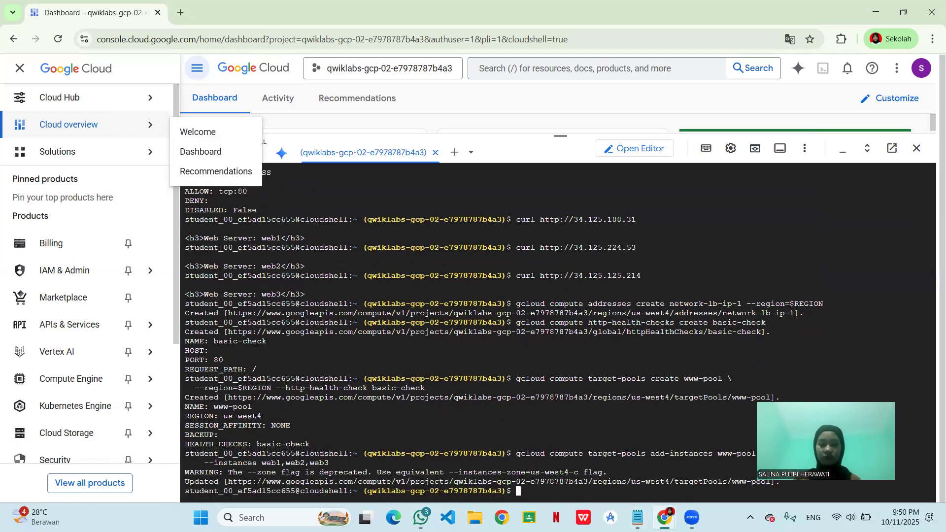
- Try to create forwarding rule www-rule with the notes' command, using the literal region Region, port 80, address network-lb-ip-1 and target pool www-pool
click(639, 517)
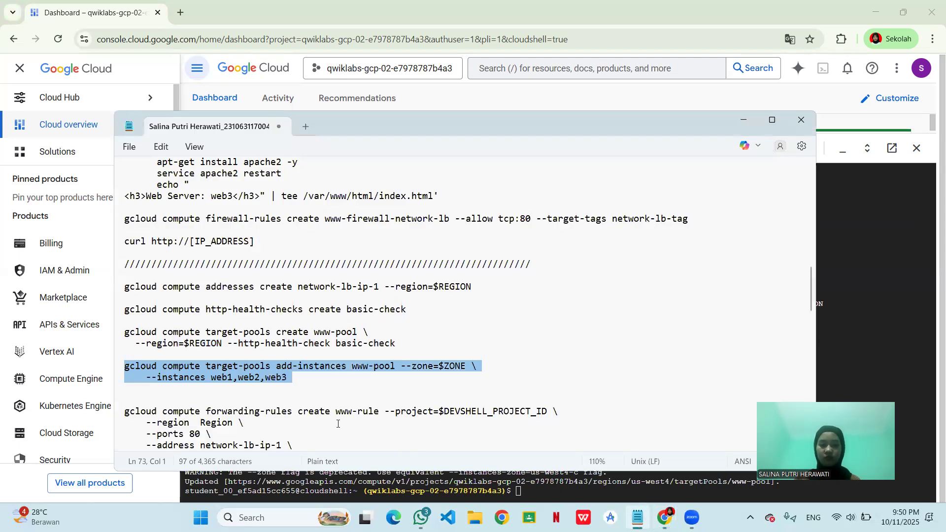
scroll(320, 407, down, 2)
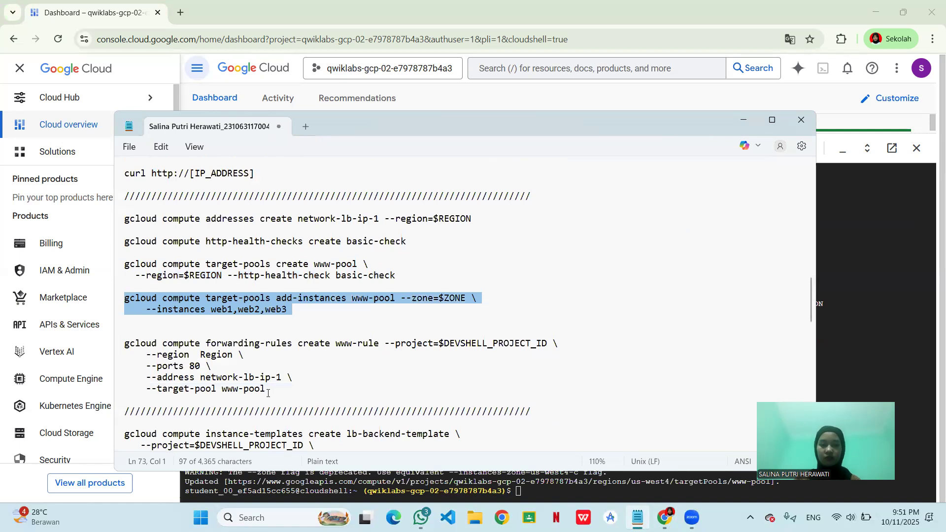
click(268, 393)
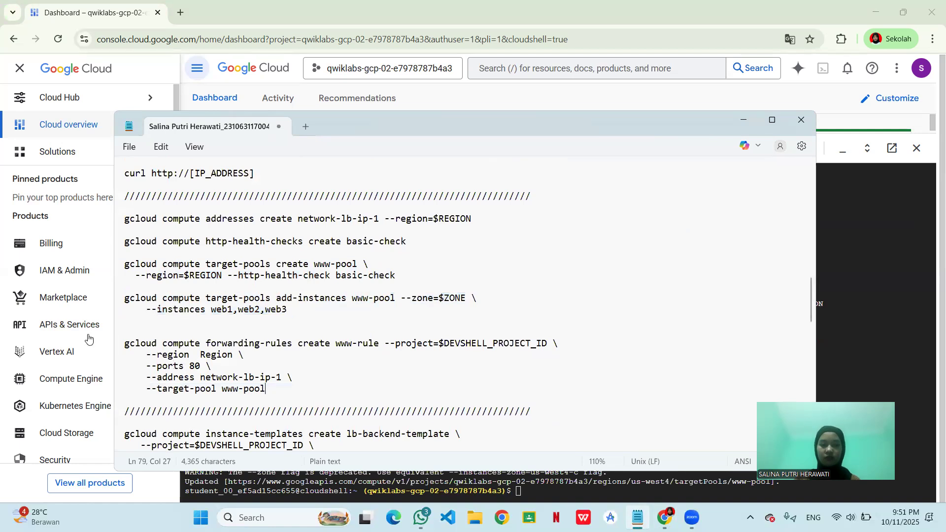
drag(124, 343, 286, 408)
key(ctrl+c)
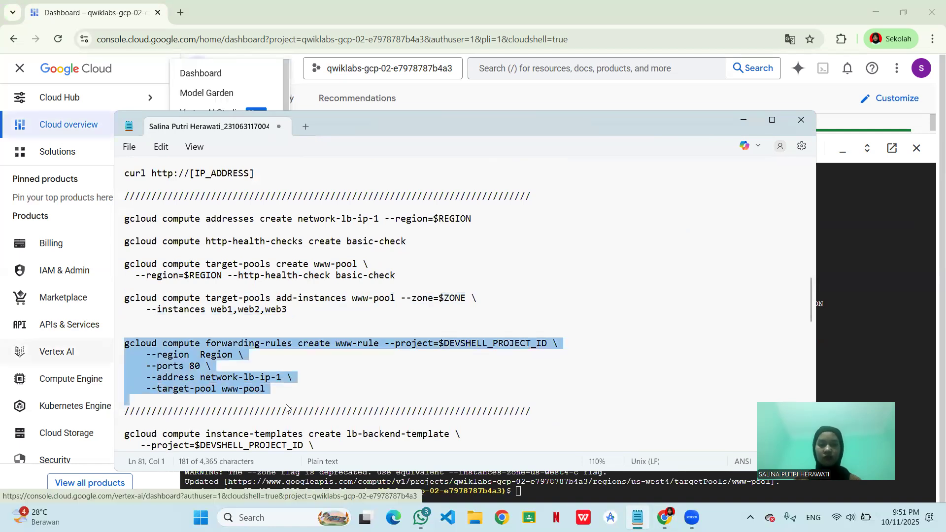
click(520, 490)
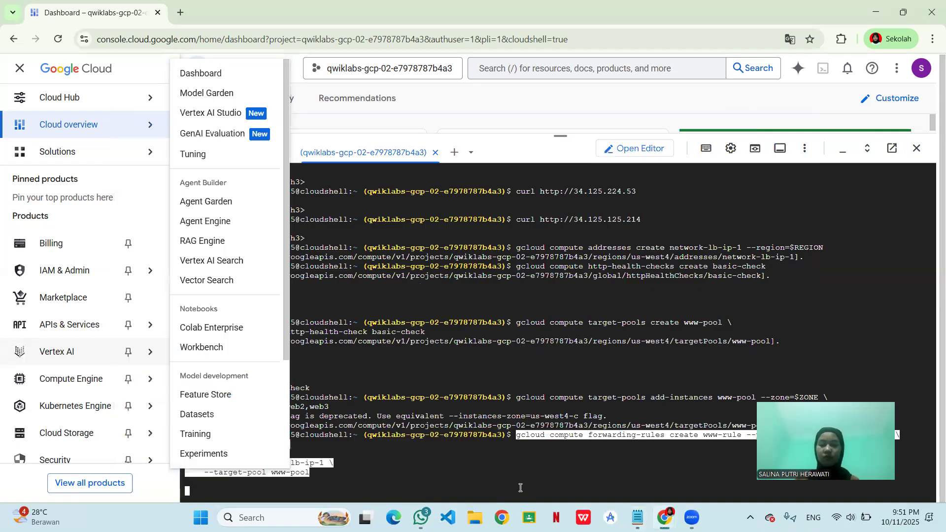
key(ctrl+v)
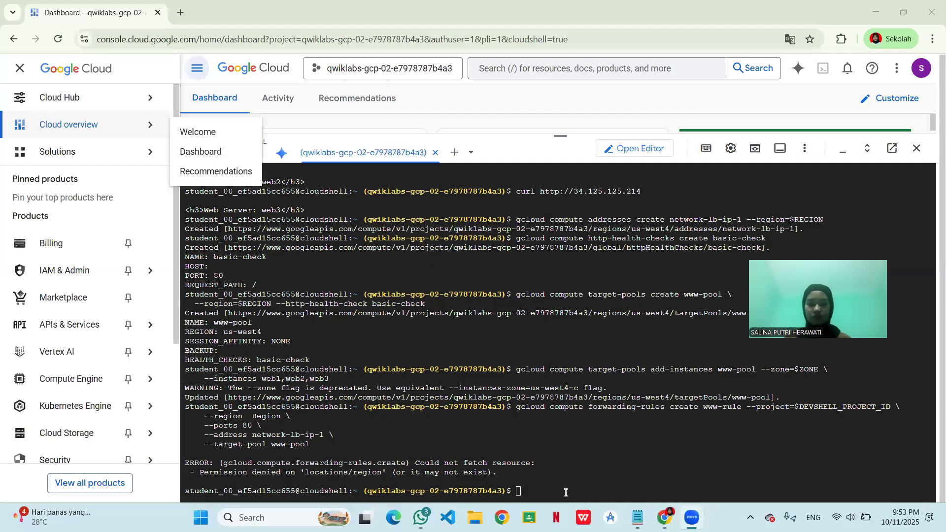
- Run the corrected www-rule forwarding-rule command with --region=$REGION, port 80, address network-lb-ip-1 and target pool www-pool, and return to the Notepad notes
text(gcloud compute forwarding-rules create www-rule --project=$DEVSHELL_PROJECT_ID \     --region=$REGION \     --ports 80 \     --address network-lb-ip-1 \     --target-pool www-pool)
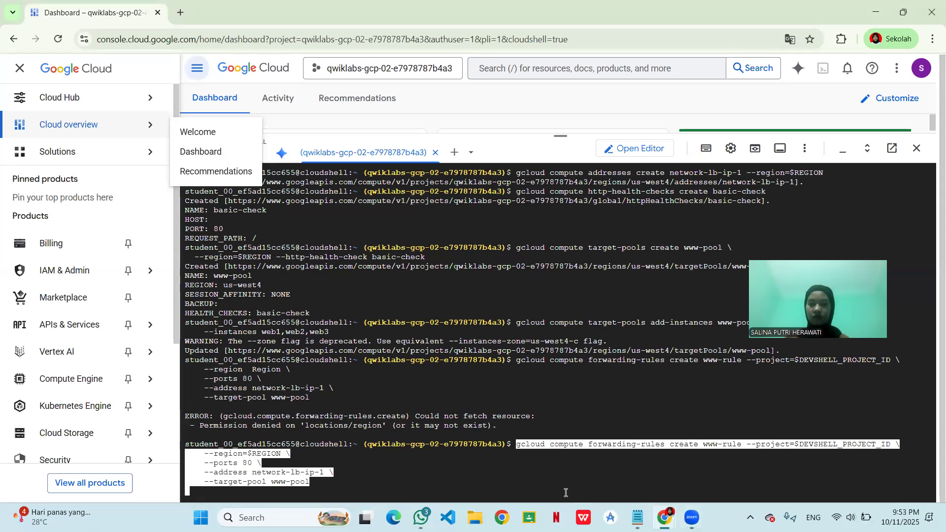
key(Return)
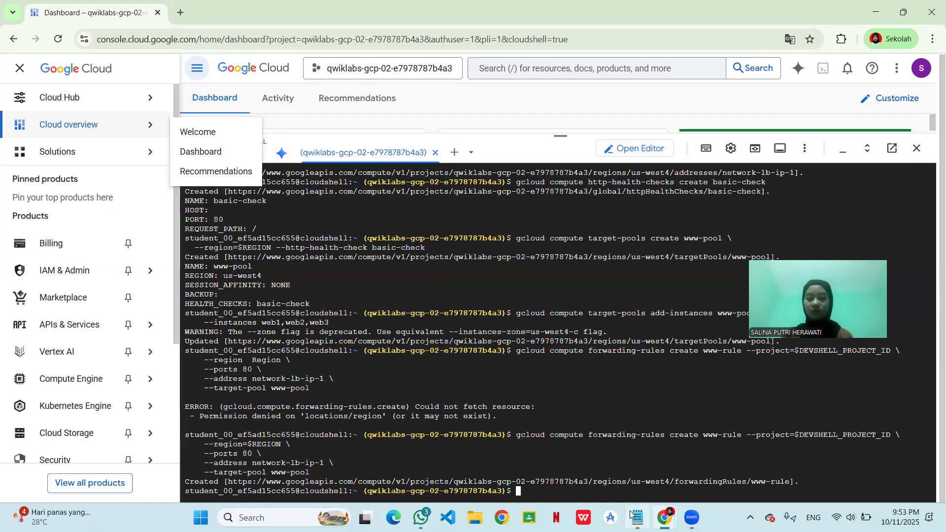
mouse_move(636, 517)
click(619, 413)
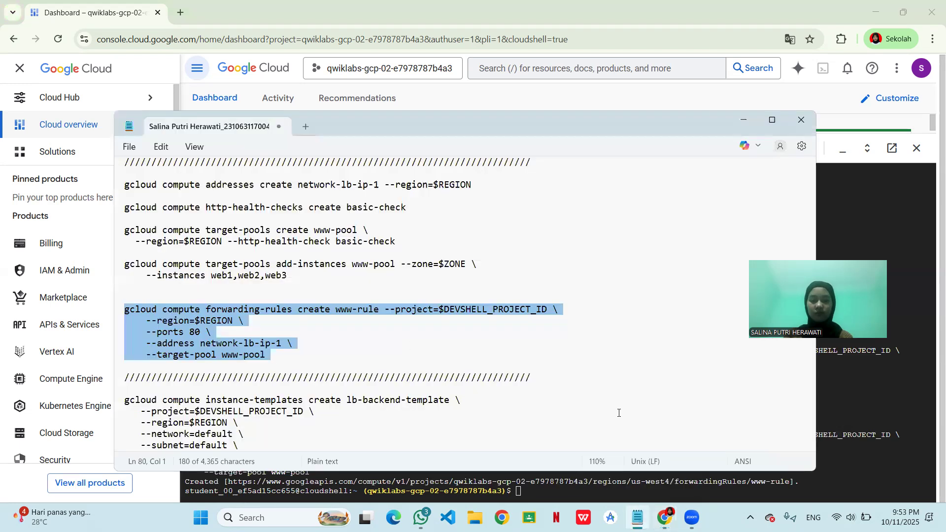
- Switch to the challenge lab page, check progress for the Configure the load balancing service objective, and go on to the Task 3 values
mouse_move(660, 518)
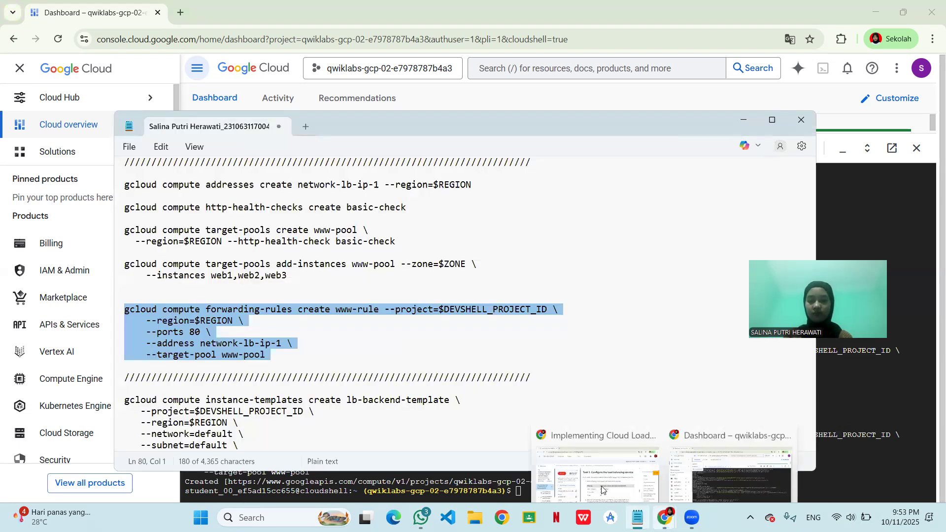
click(602, 488)
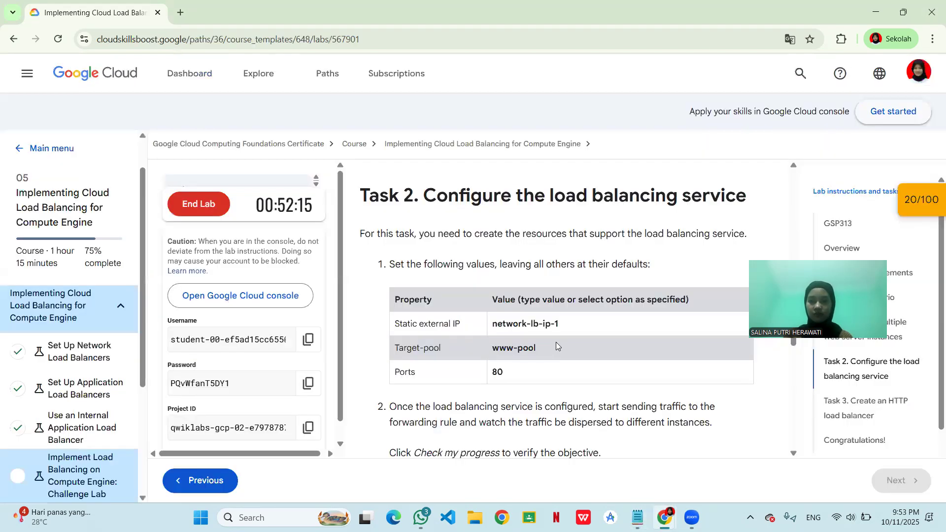
scroll(556, 342, down, 3)
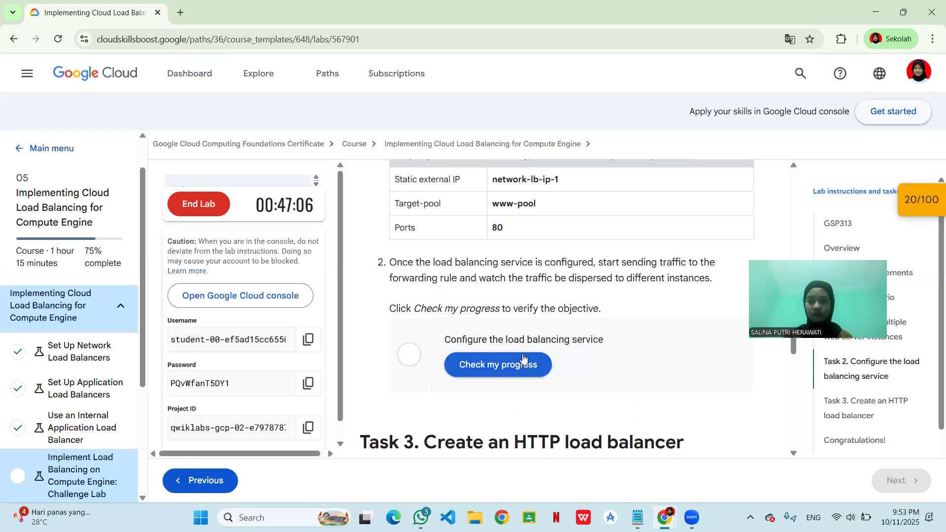
click(523, 357)
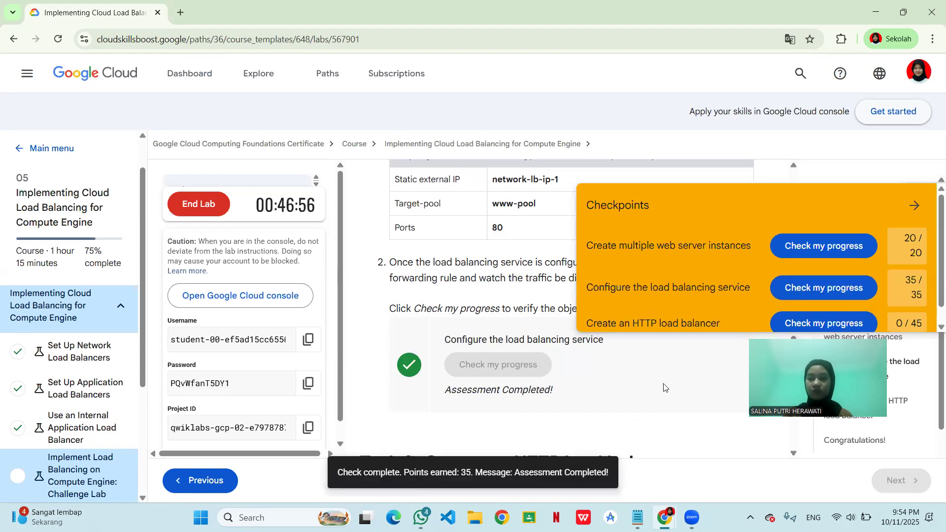
scroll(664, 388, down, 4)
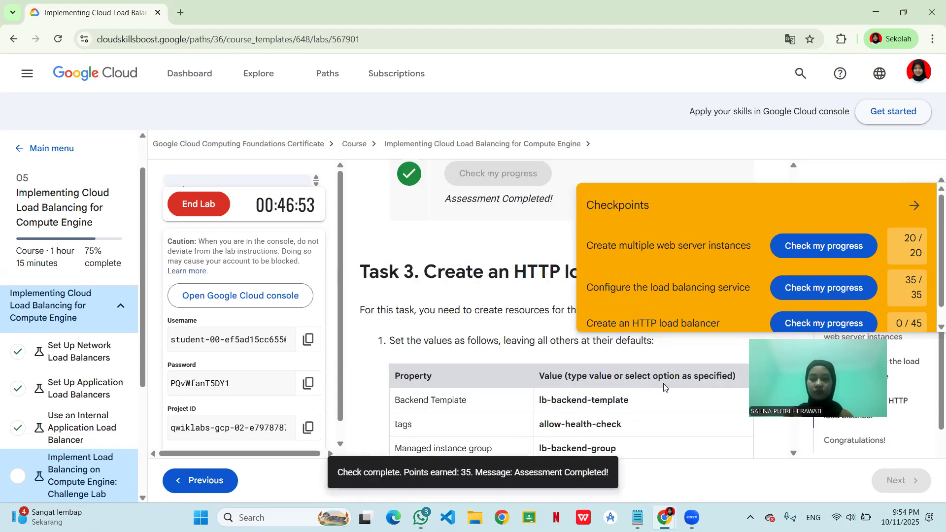
- Collapse the checkpoints list and review the Task 3 HTTP load balancer property values on the lab page
click(914, 202)
scroll(727, 251, down, 2)
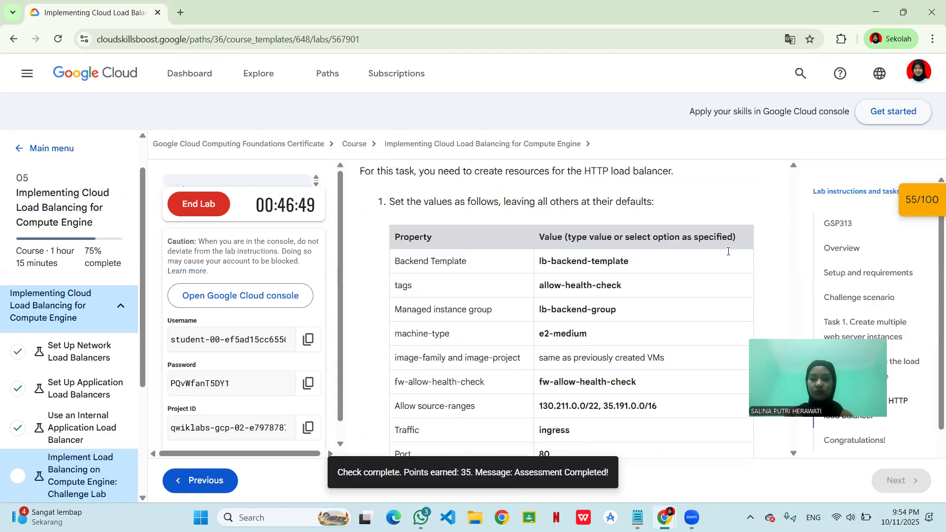
scroll(727, 251, down, 4)
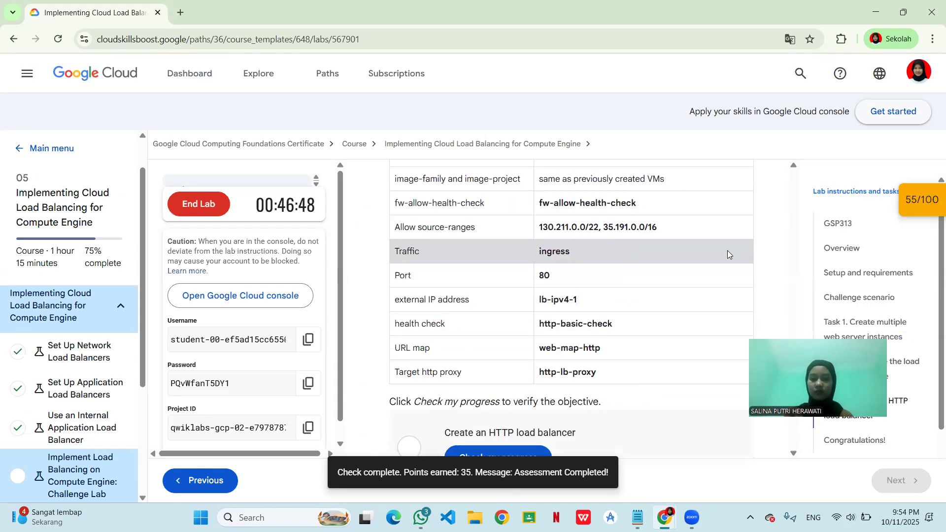
- Switch to the Notepad notes and look through the Task 3 commands for the one that creates the backend instance template
click(630, 516)
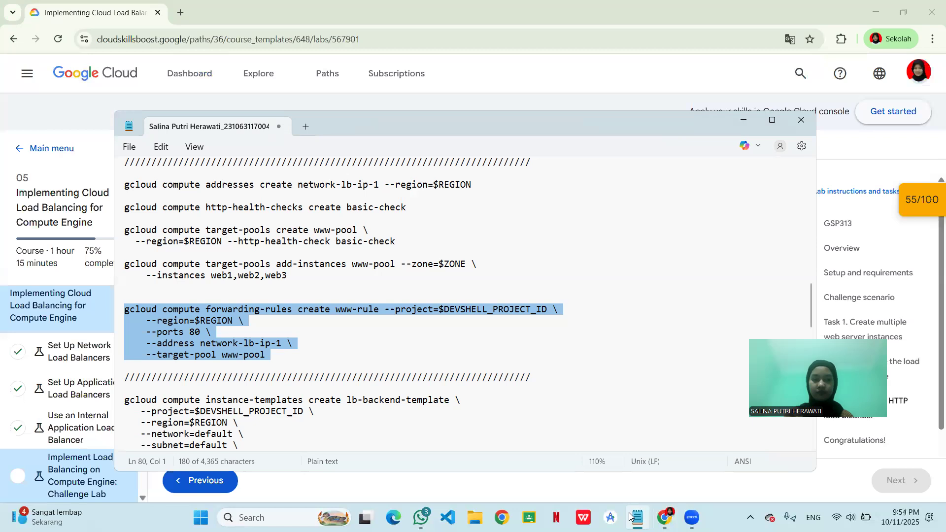
scroll(476, 331, up, 1)
scroll(476, 331, down, 1)
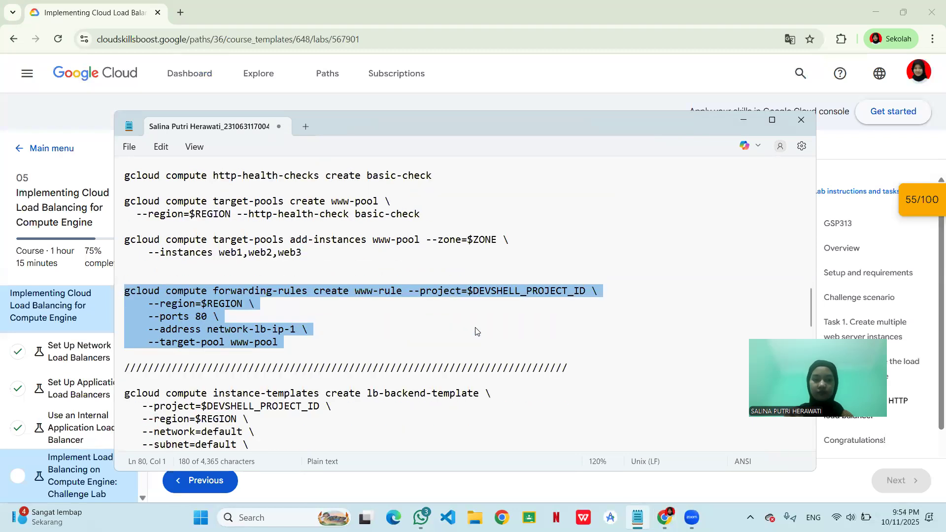
scroll(476, 331, down, 2)
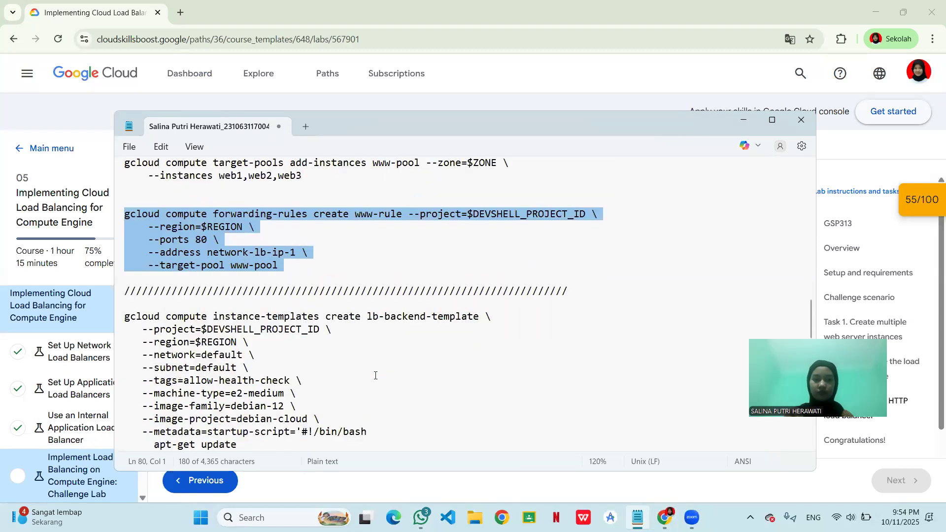
scroll(375, 375, down, 3)
scroll(338, 394, down, 3)
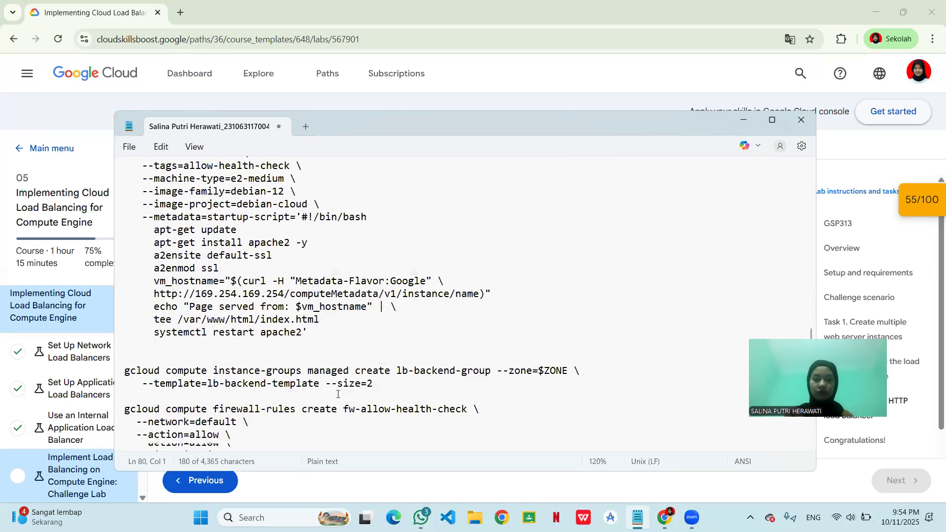
scroll(338, 394, up, 1)
ctrl+scroll(338, 394, up, 2)
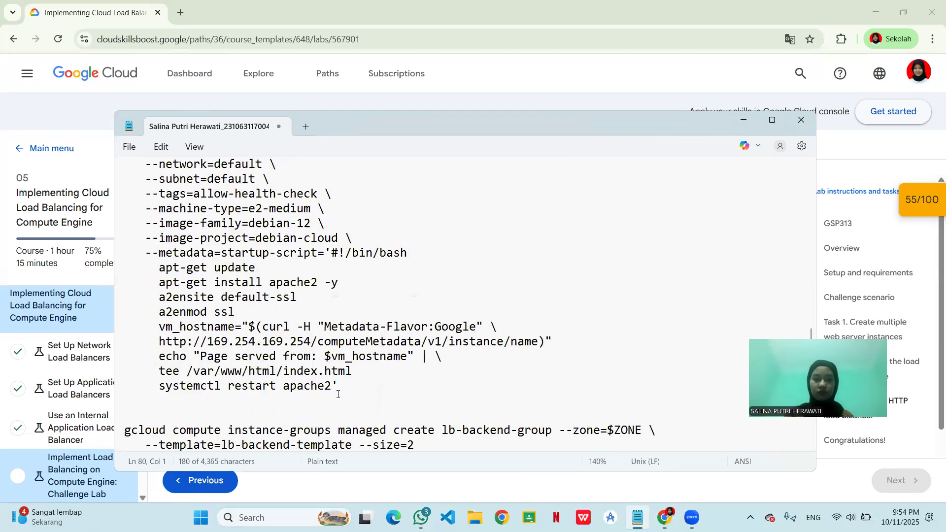
ctrl+scroll(338, 394, down, 1)
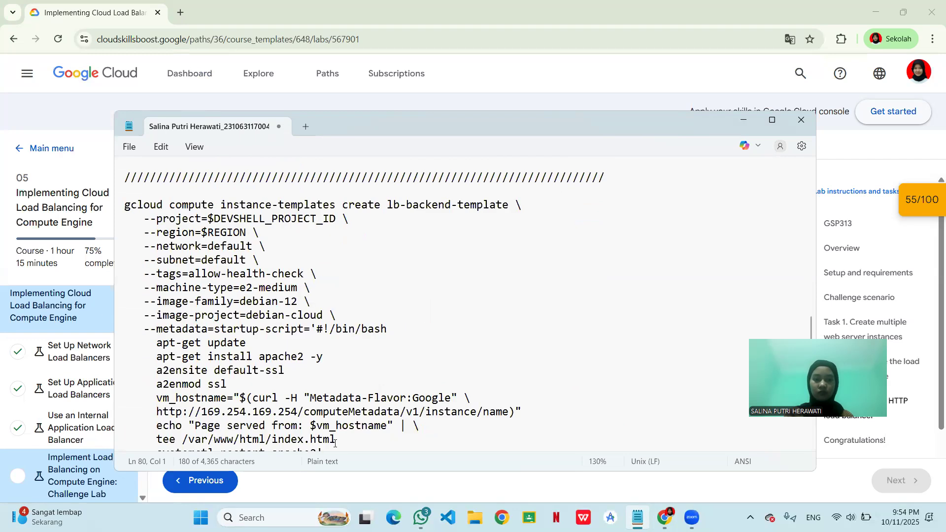
ctrl+scroll(337, 430, down, 1)
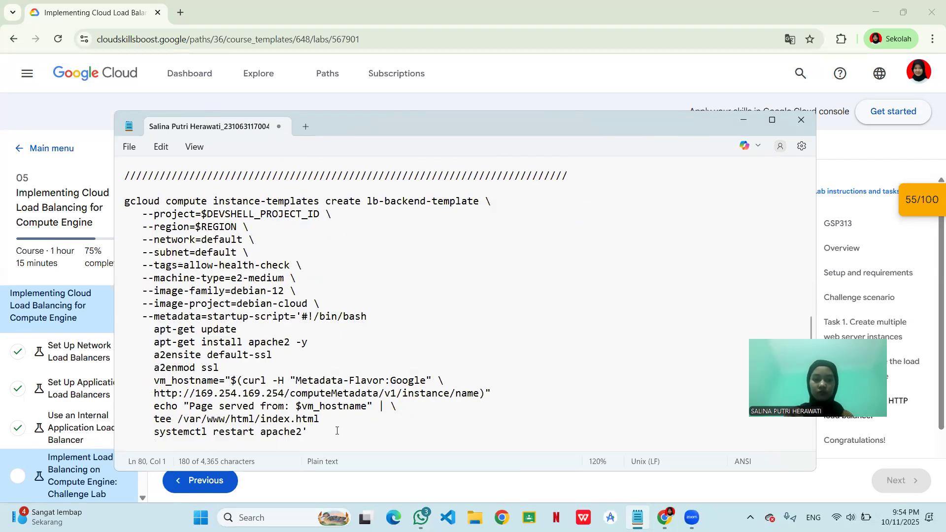
- Copy the lb-backend-template instance-template command (tag allow-health-check, e2-medium, debian-12, Apache startup script) from the notes and run it in Cloud Shell
click(312, 435)
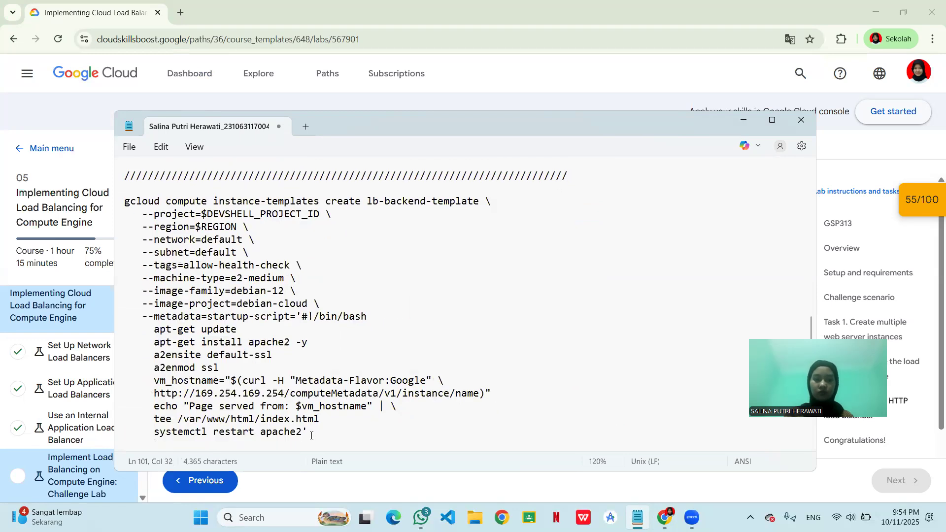
shift+click(143, 278)
shift+click(148, 252)
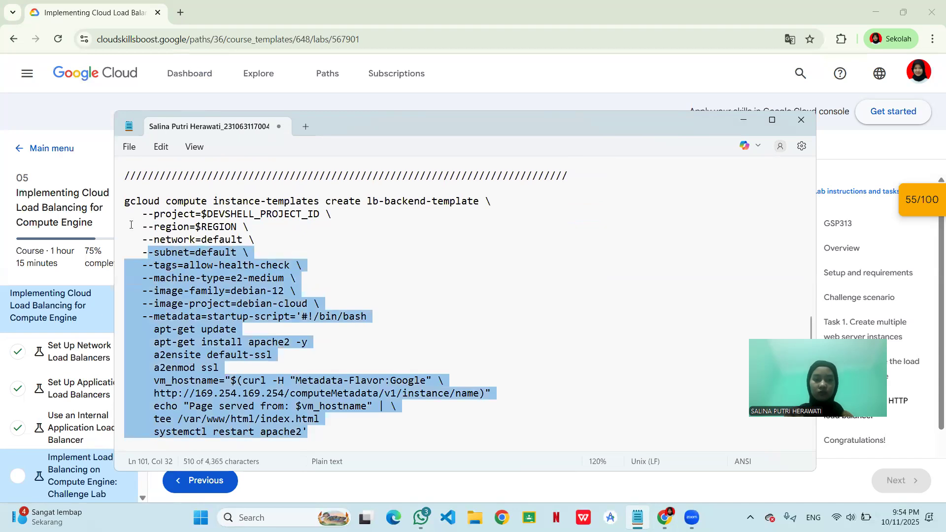
shift+click(128, 223)
shift+click(125, 211)
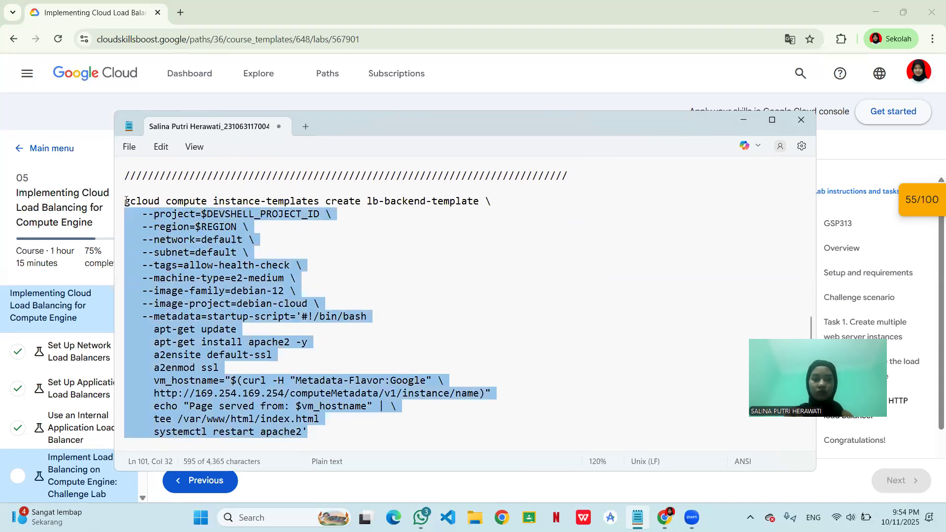
click(126, 206)
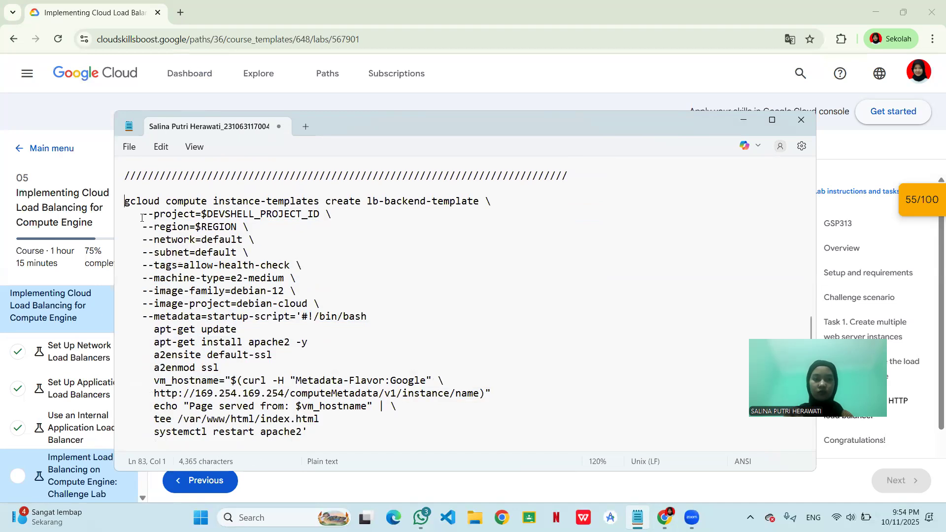
drag(326, 388, 377, 434)
key(ctrl+c)
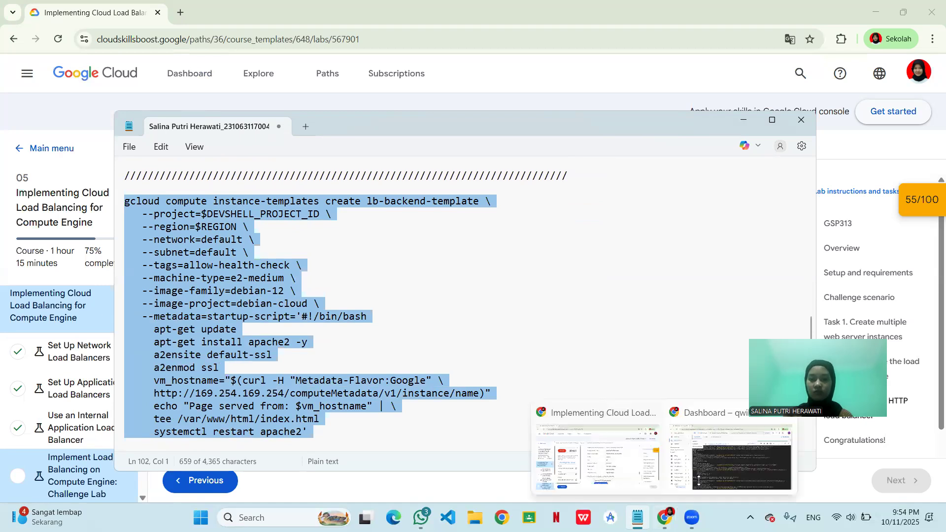
click(628, 458)
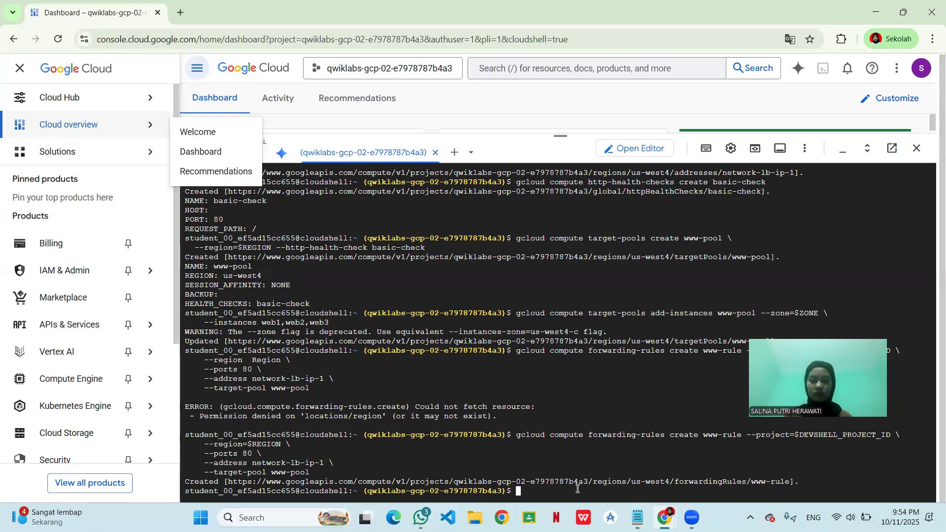
key(ctrl+v)
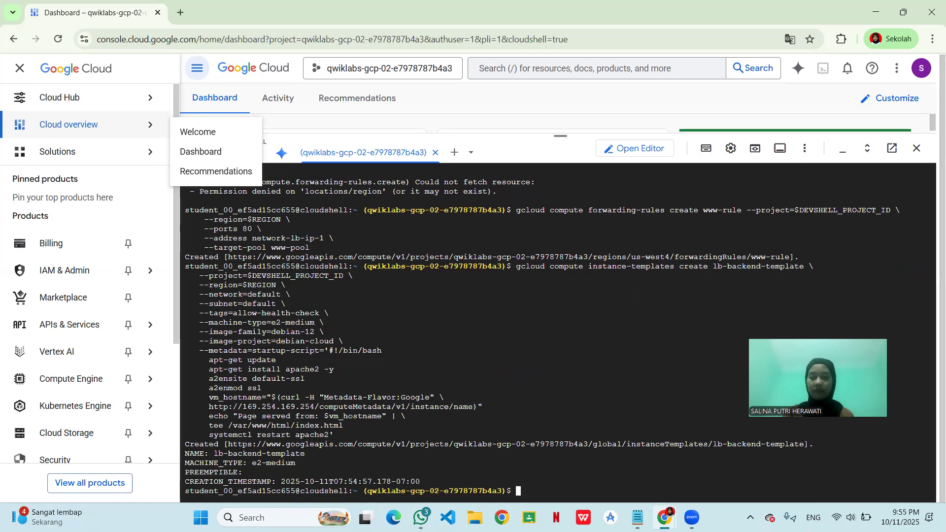
- Copy the managed instance group command from the notes and run it in Cloud Shell to create lb-backend-group in $ZONE from lb-backend-template with size 2
mouse_move(637, 517)
click(596, 448)
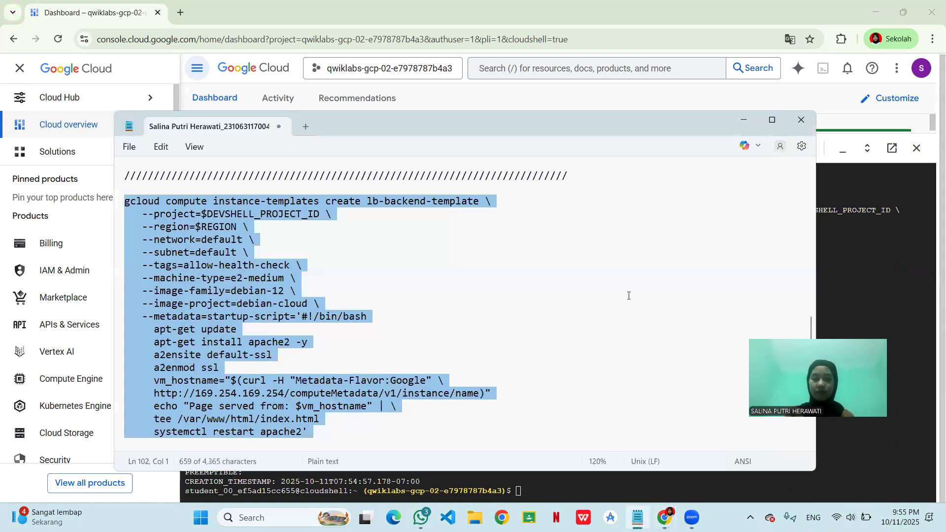
scroll(625, 316, down, 4)
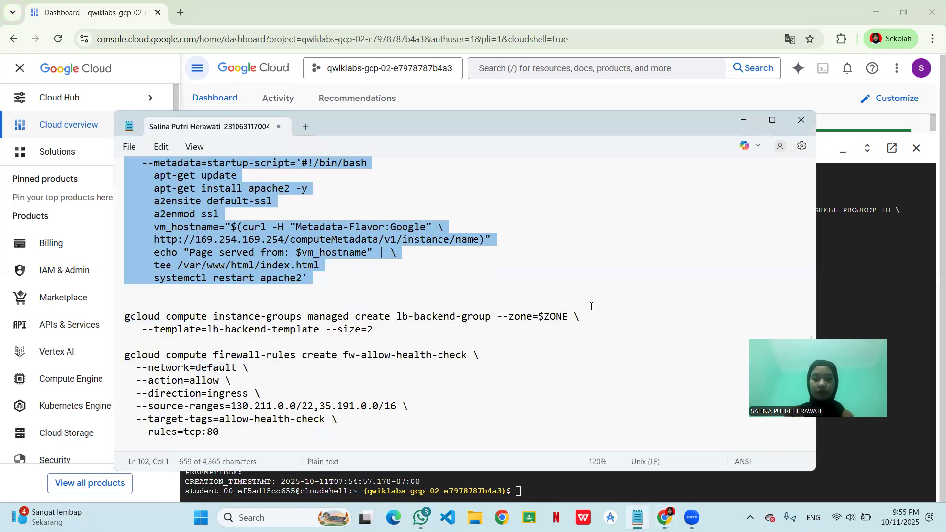
scroll(398, 265, down, 2)
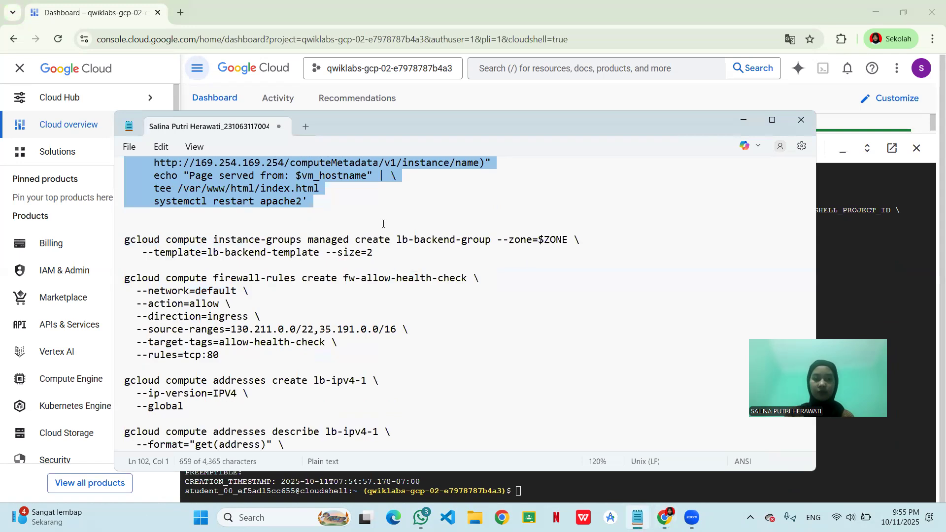
click(389, 251)
drag(388, 251, 278, 240)
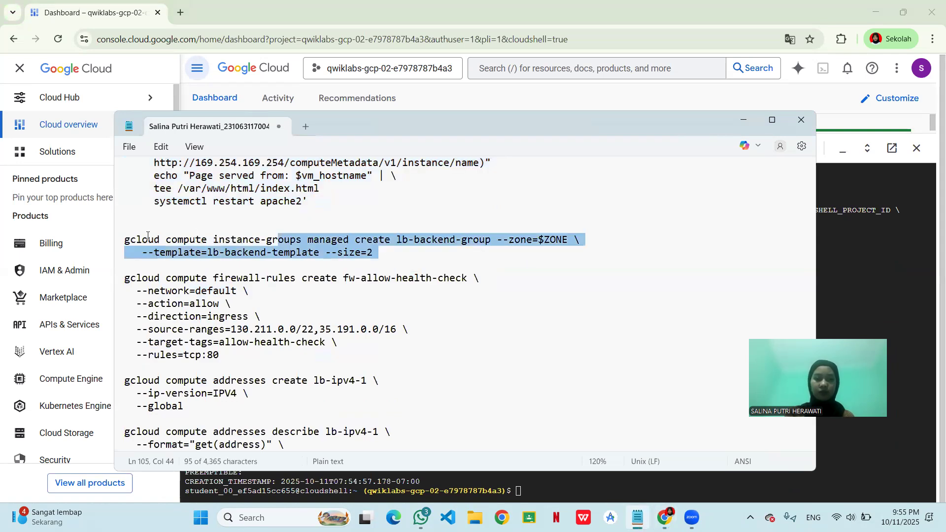
drag(119, 244, 112, 246)
key(ctrl+c)
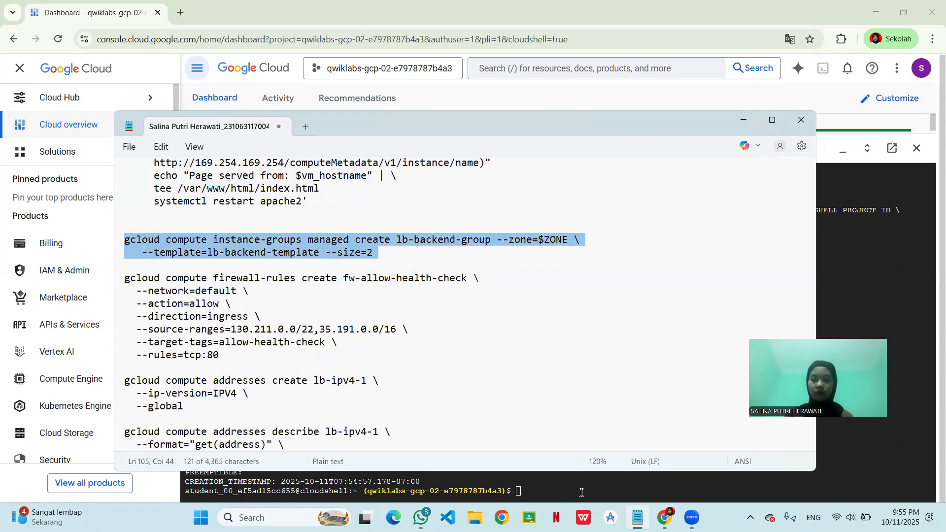
click(551, 488)
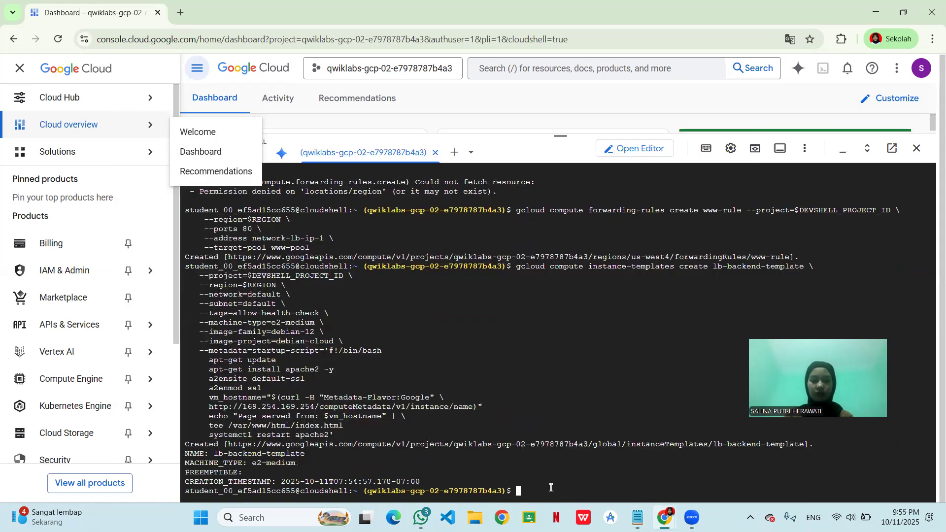
key(ctrl+v)
key(Return)
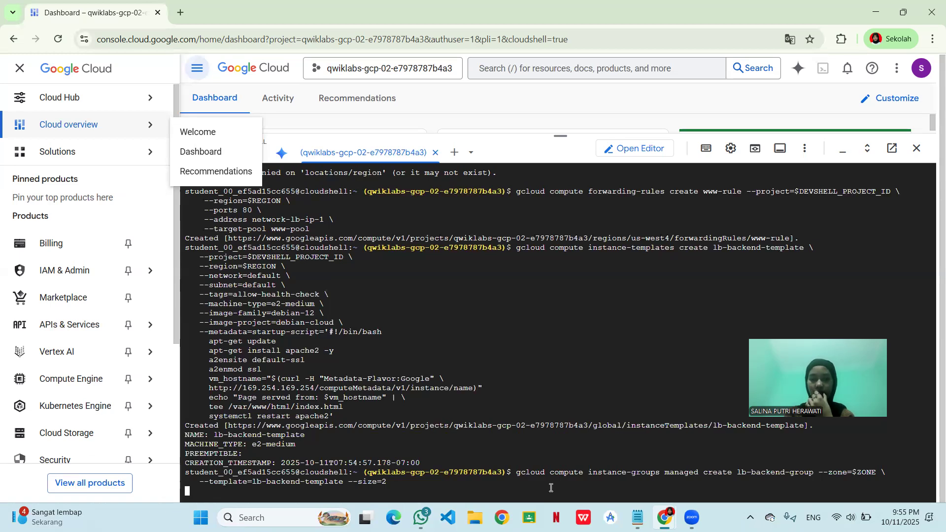
drag(552, 490, 577, 458)
click(577, 465)
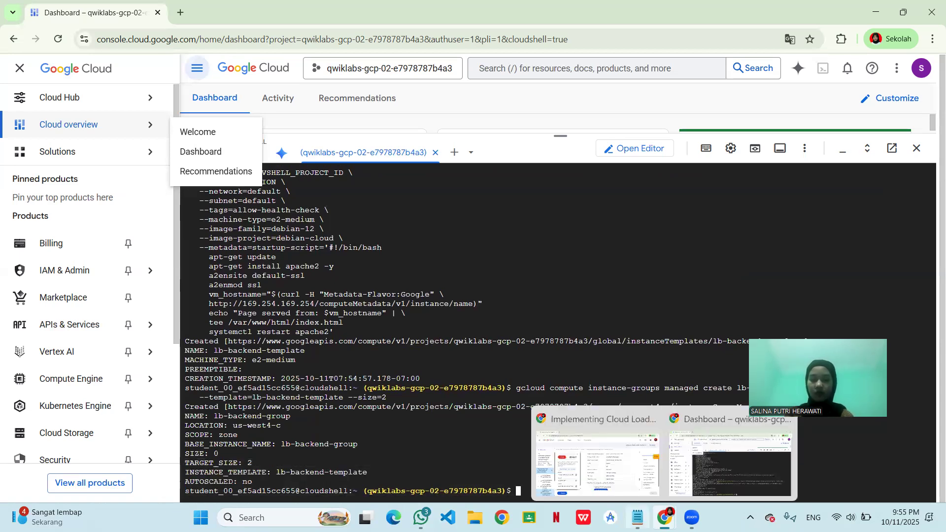
- Run the notes' fw-allow-health-check firewall command in Cloud Shell, allowing ingress on tcp:80 from 130.211.0.0/22,35.191.0.0/16 to targets tagged allow-health-check
click(637, 517)
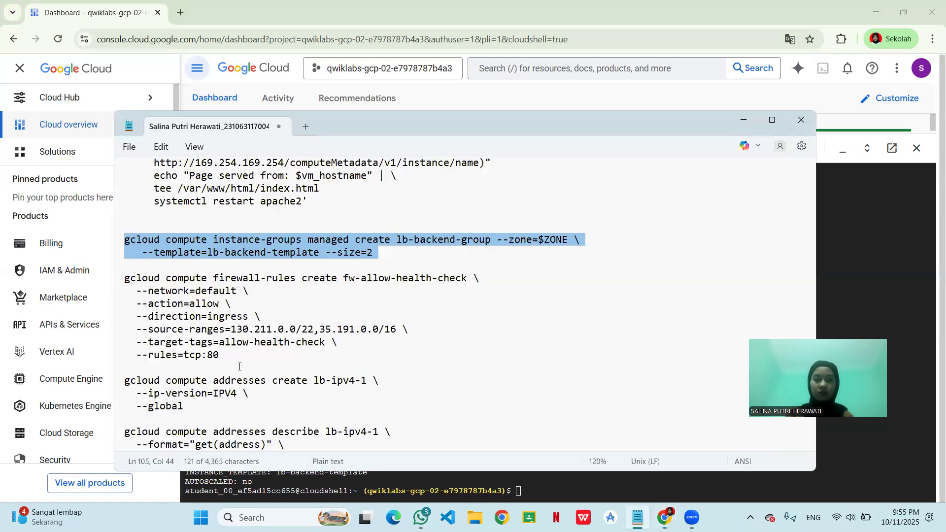
click(127, 281)
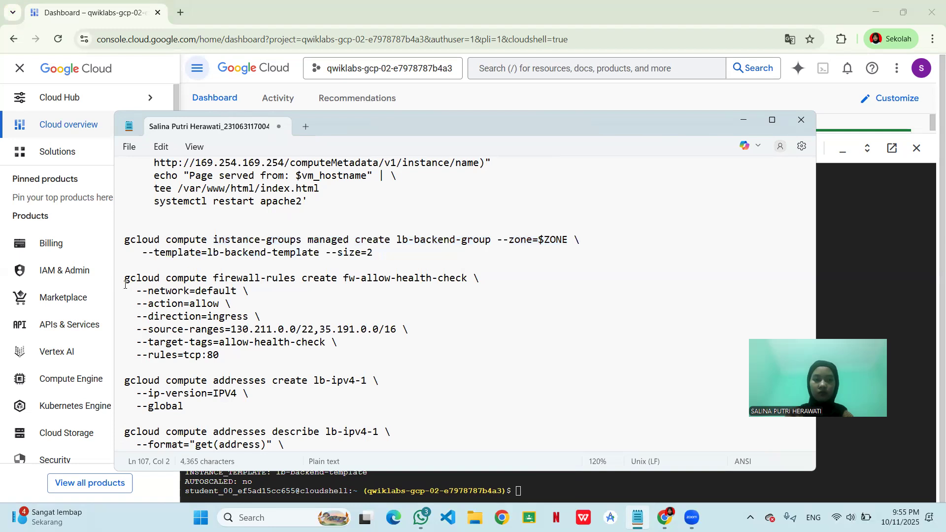
click(125, 286)
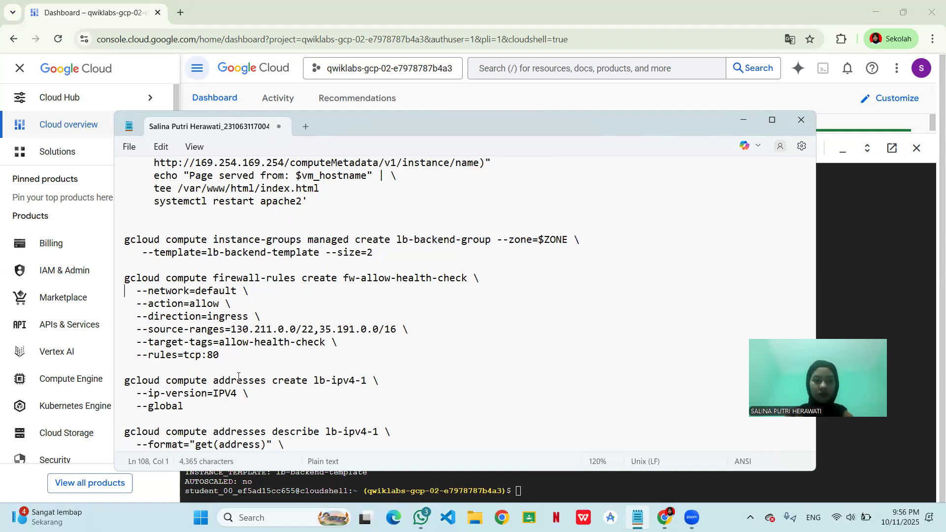
drag(128, 278, 267, 373)
key(ctrl+c)
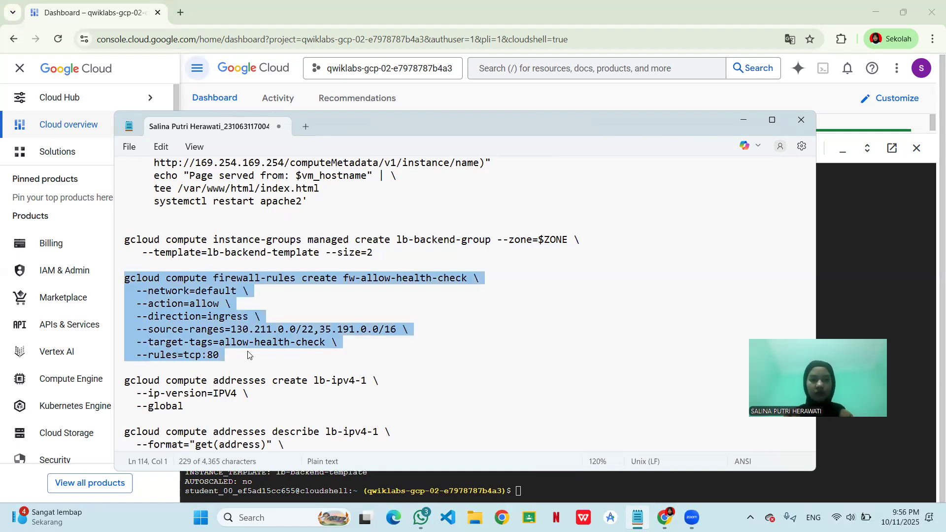
click(524, 493)
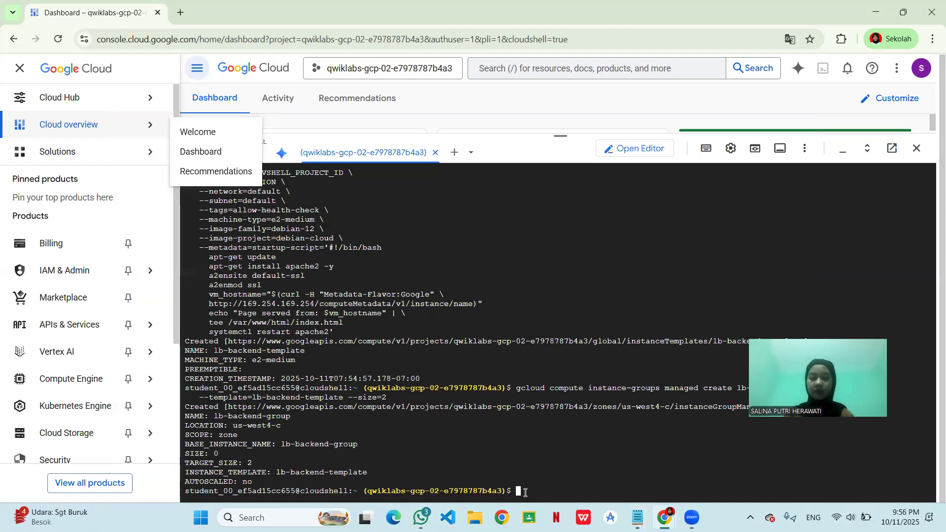
key(ctrl+v)
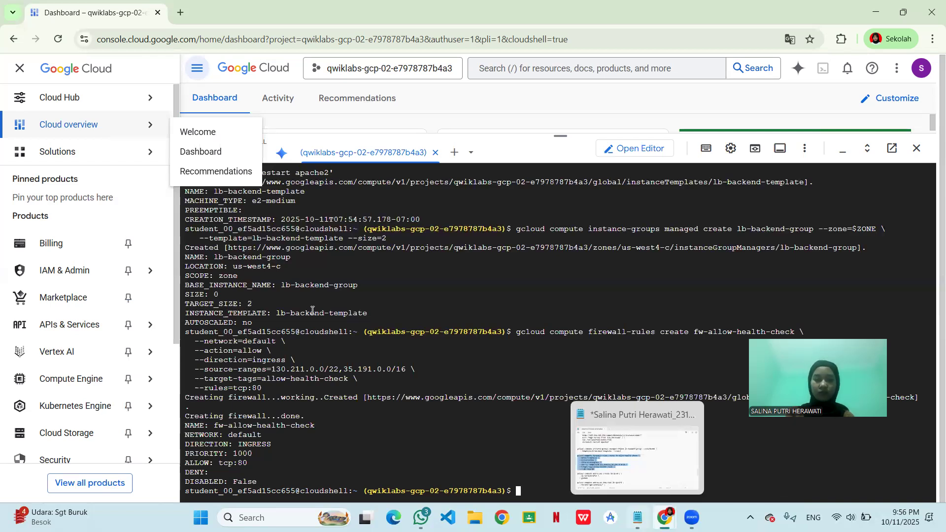
- Copy the addresses create command from the notes and run it in Cloud Shell to reserve the global IPV4 address lb-ipv4-1
key(alt+Tab)
scroll(312, 311, down, 3)
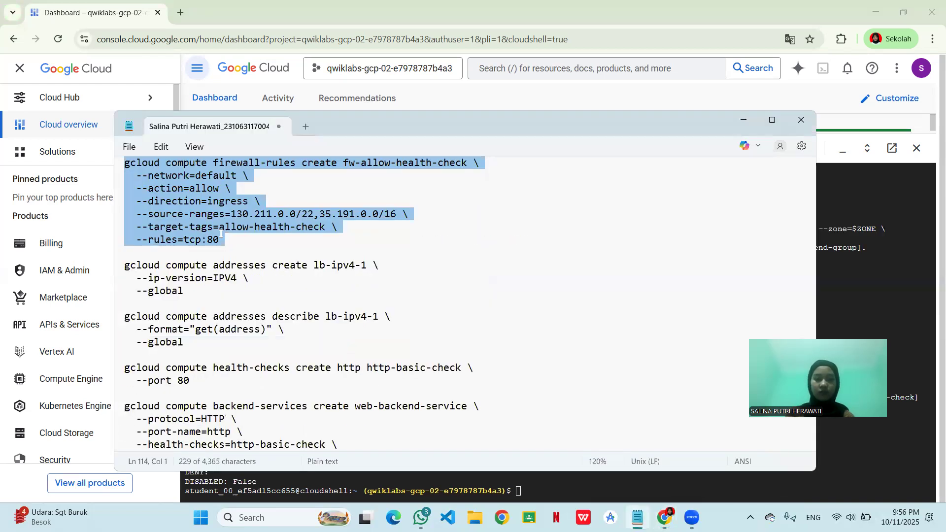
scroll(221, 235, down, 2)
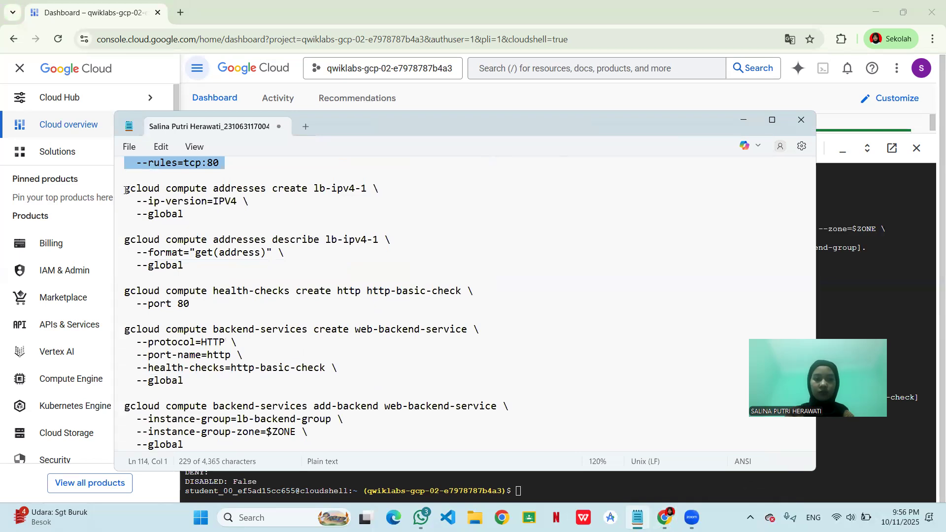
drag(126, 191, 195, 219)
key(ctrl+c)
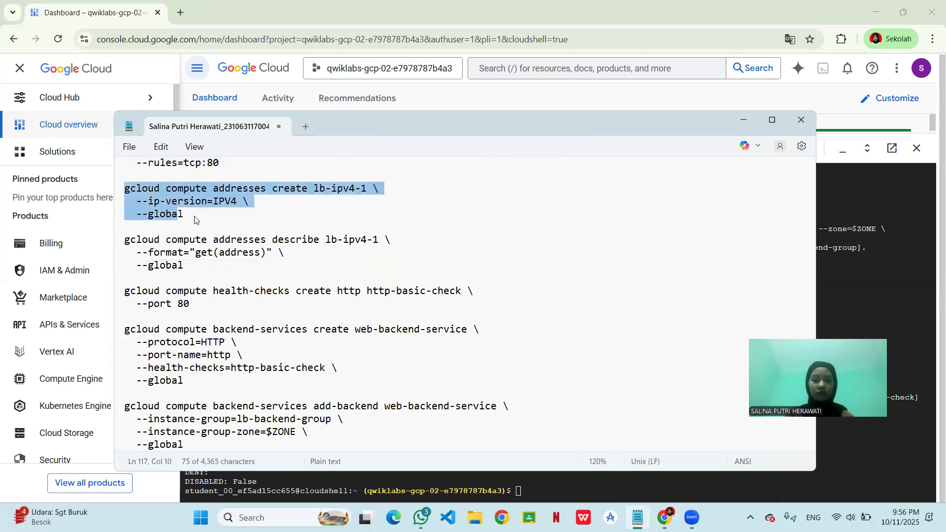
click(536, 493)
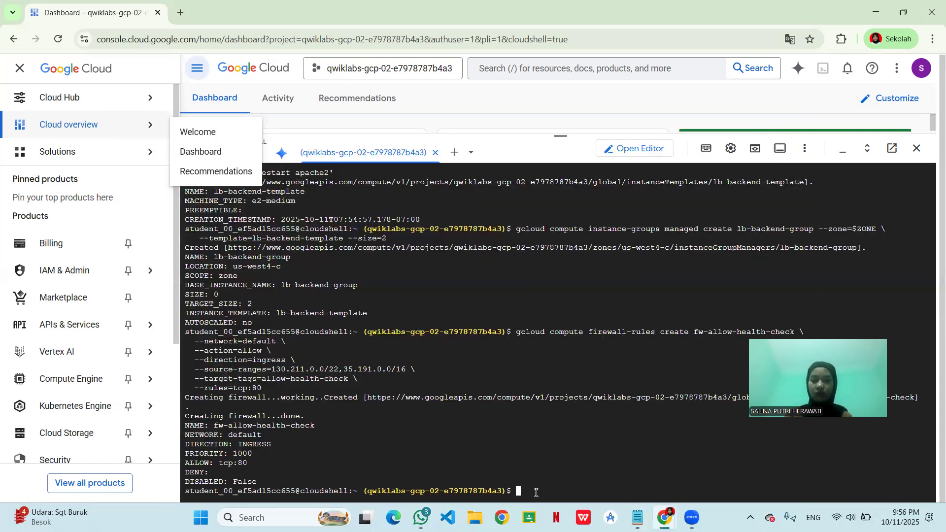
key(ctrl+v)
key(Return)
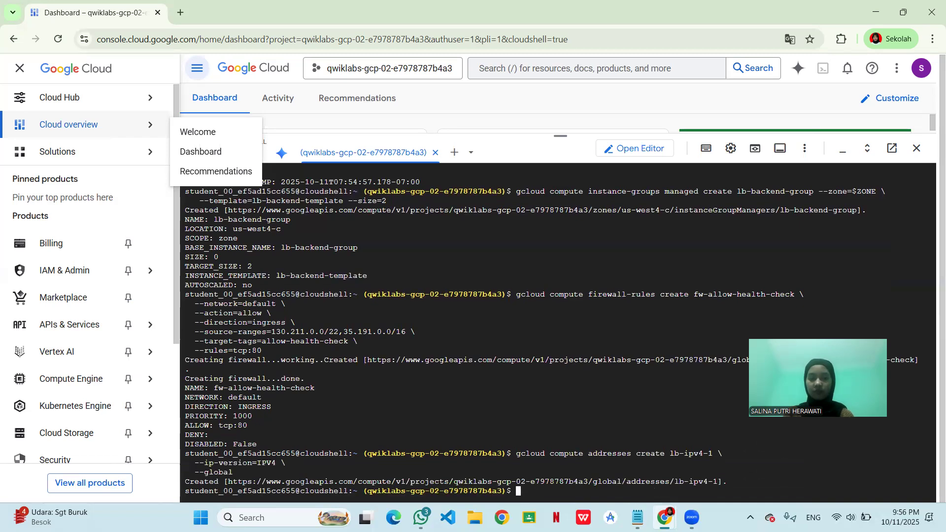
- Copy the addresses describe command from the notes and run it in Cloud Shell to read the global address of lb-ipv4-1
click(637, 516)
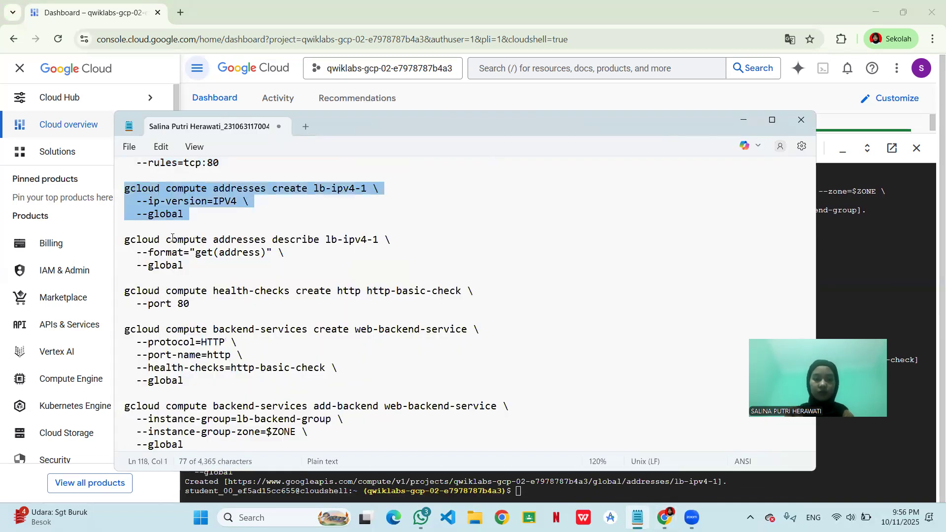
click(126, 248)
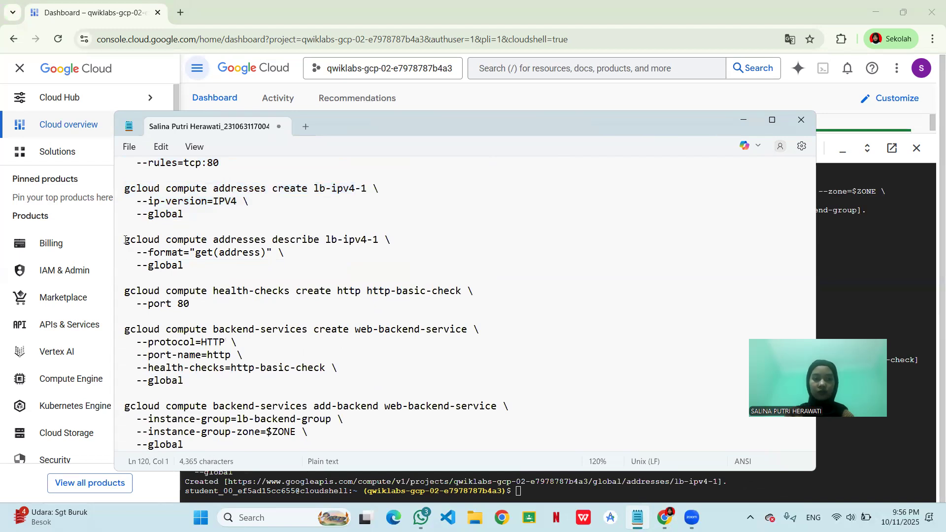
drag(126, 240, 219, 268)
key(ctrl+c)
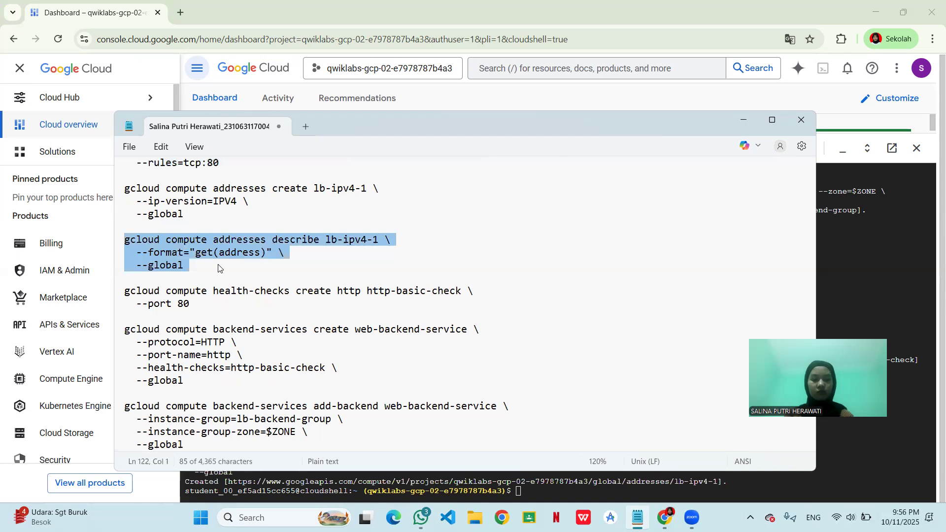
click(536, 493)
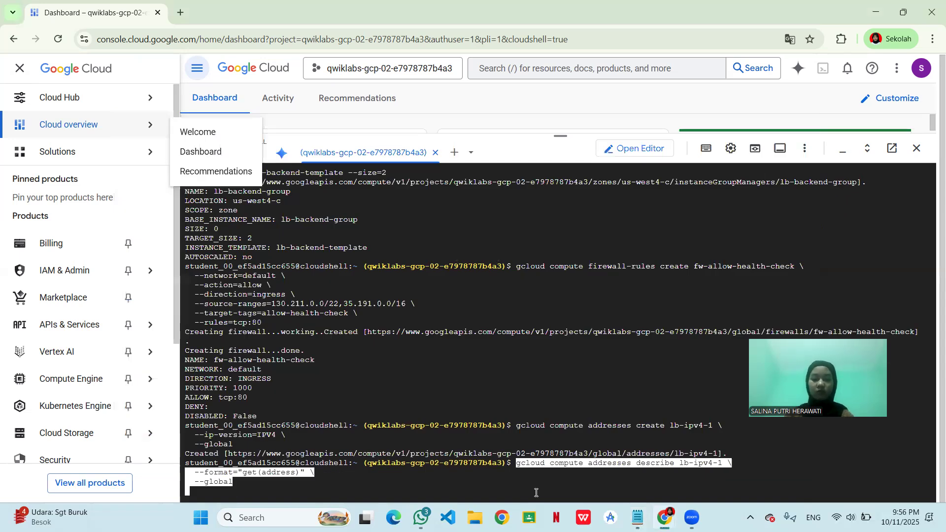
key(ctrl+v)
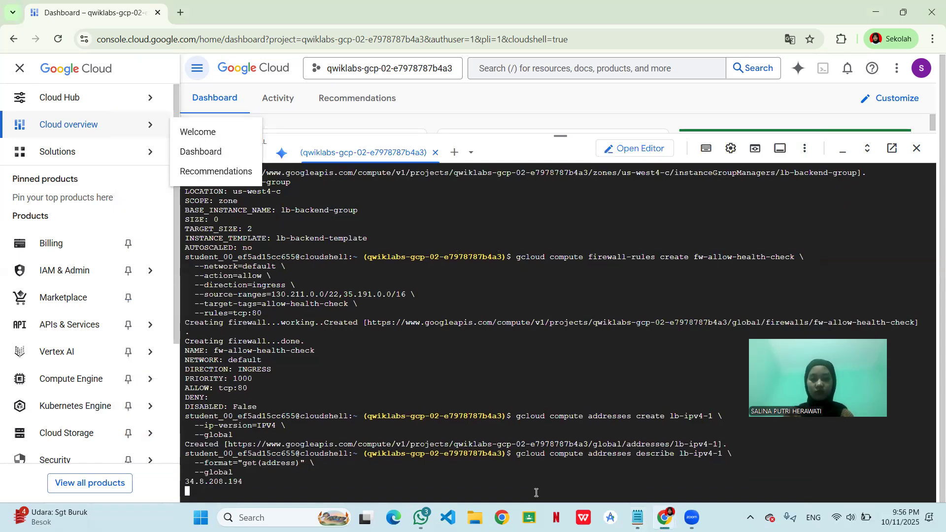
- Copy the health-checks command from the notes and run it in Cloud Shell to create the HTTP check http-basic-check on port 80
click(637, 518)
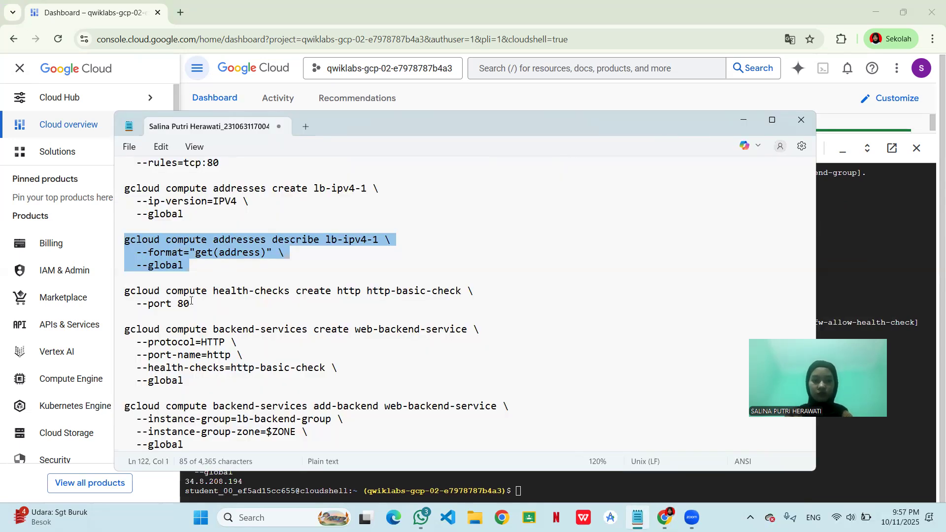
drag(125, 291, 198, 299)
key(ctrl+c)
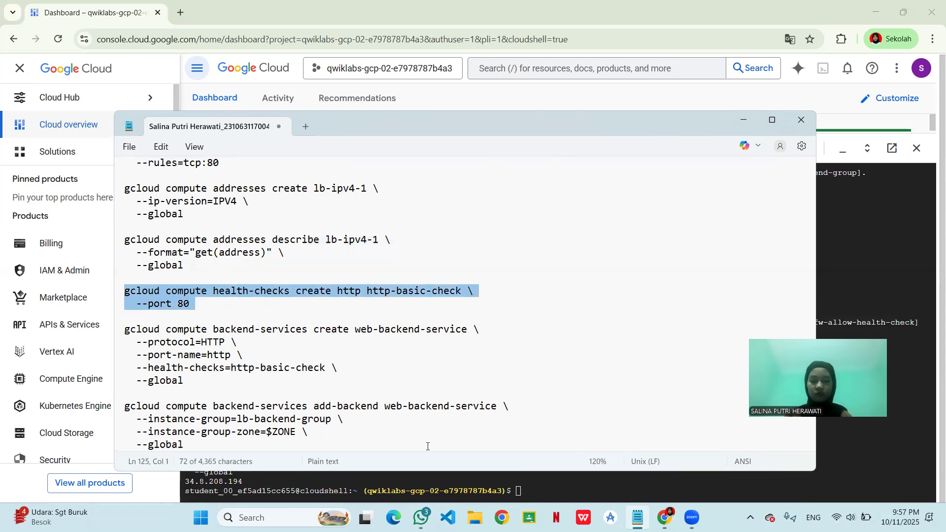
click(522, 481)
key(ctrl+v)
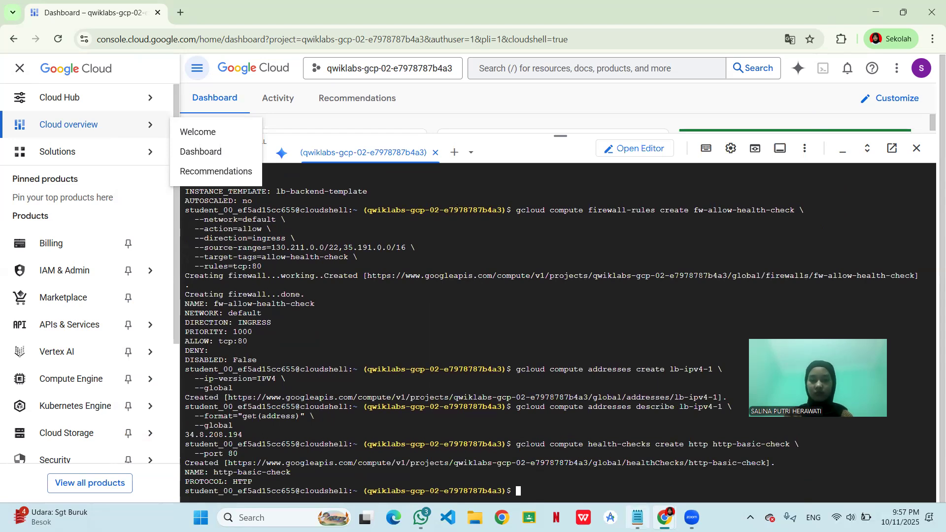
- Run the notes' backend-services create command in Cloud Shell for global web-backend-service with protocol HTTP, port name http and health check http-basic-check
click(637, 517)
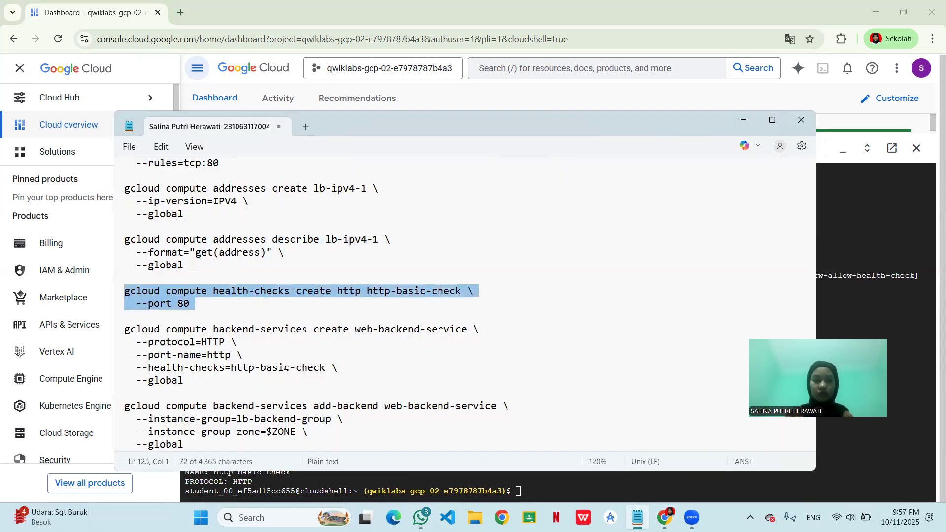
scroll(286, 373, down, 2)
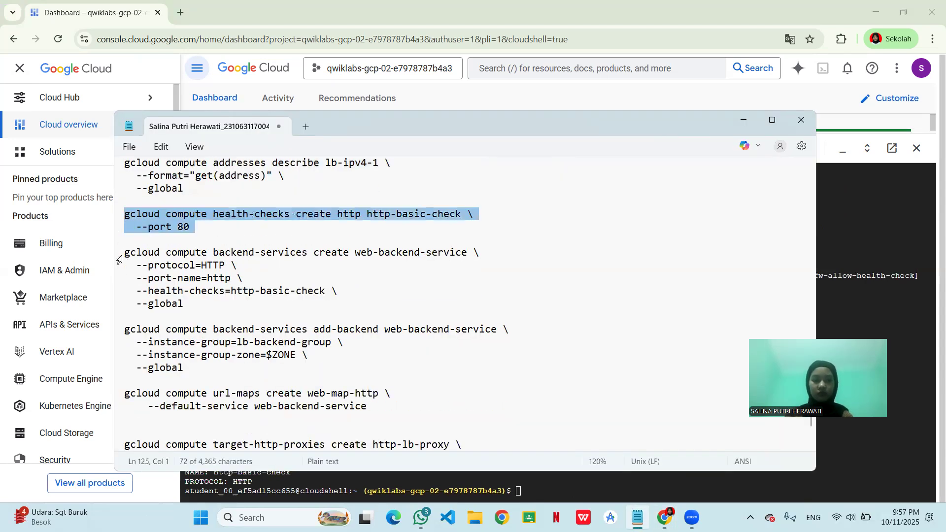
click(120, 258)
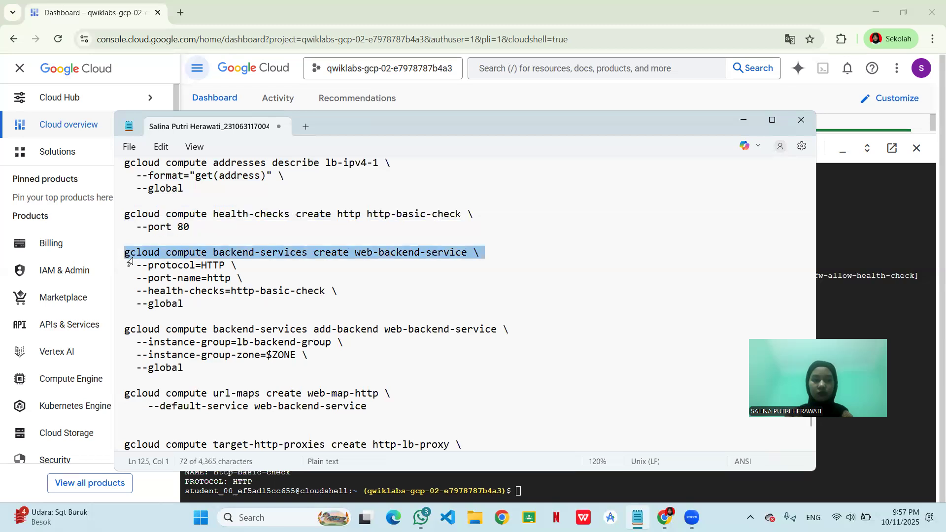
shift+click(192, 299)
key(ctrl+c)
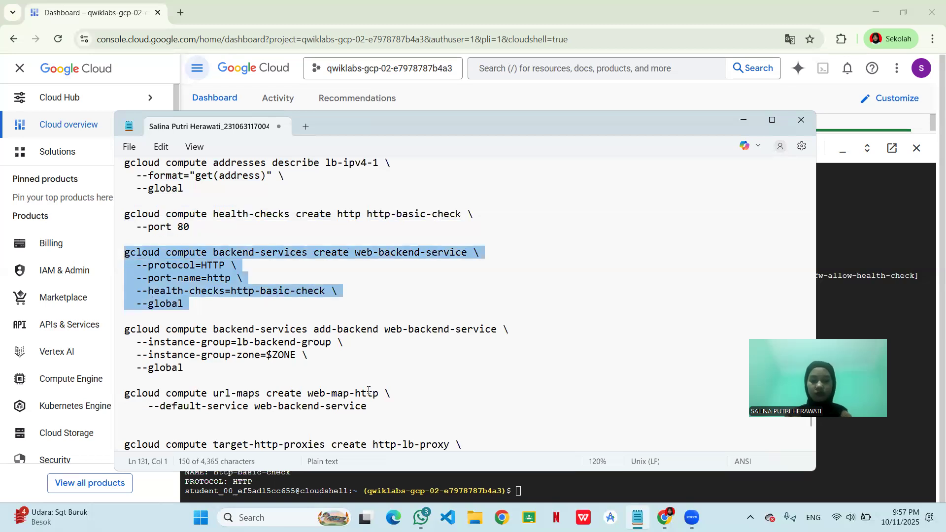
click(530, 492)
key(ctrl+v)
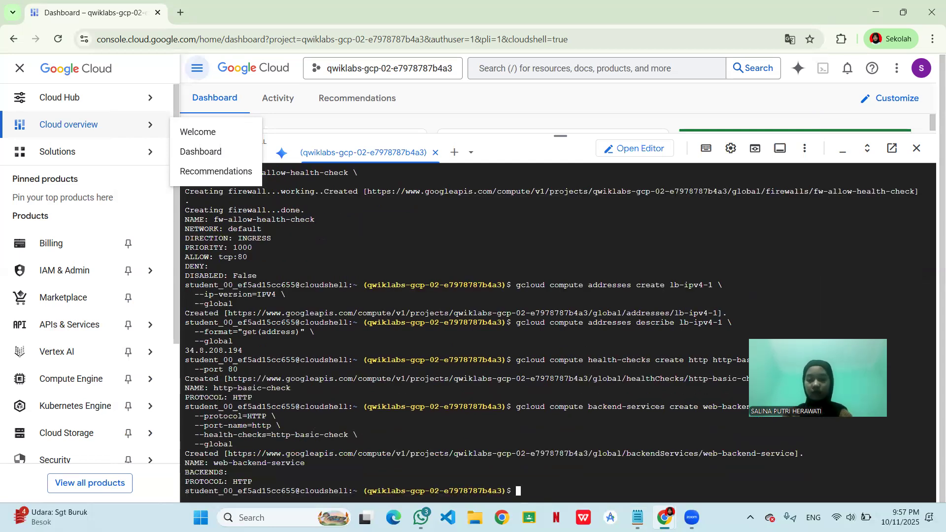
- Copy the add-backend command from the notes and run it in Cloud Shell to attach lb-backend-group in $ZONE to the global web-backend-service
click(637, 518)
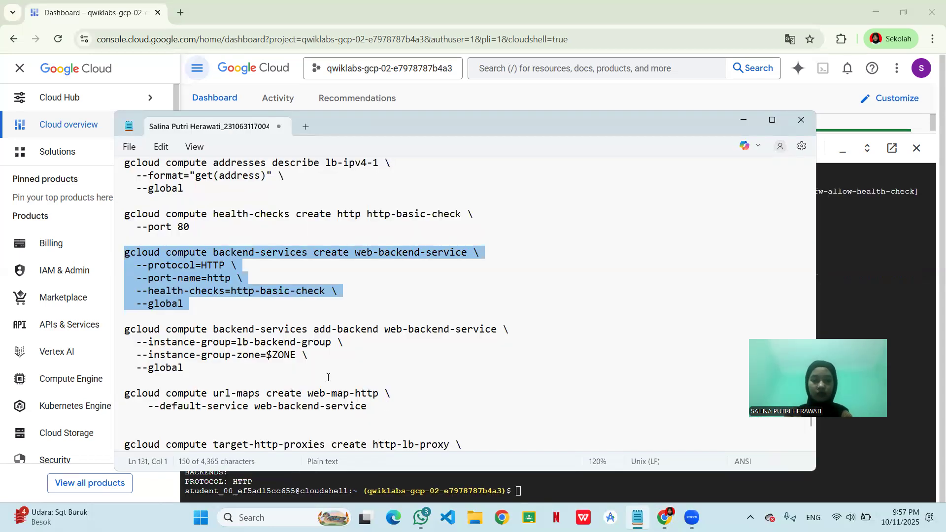
scroll(328, 377, down, 2)
scroll(185, 251, down, 1)
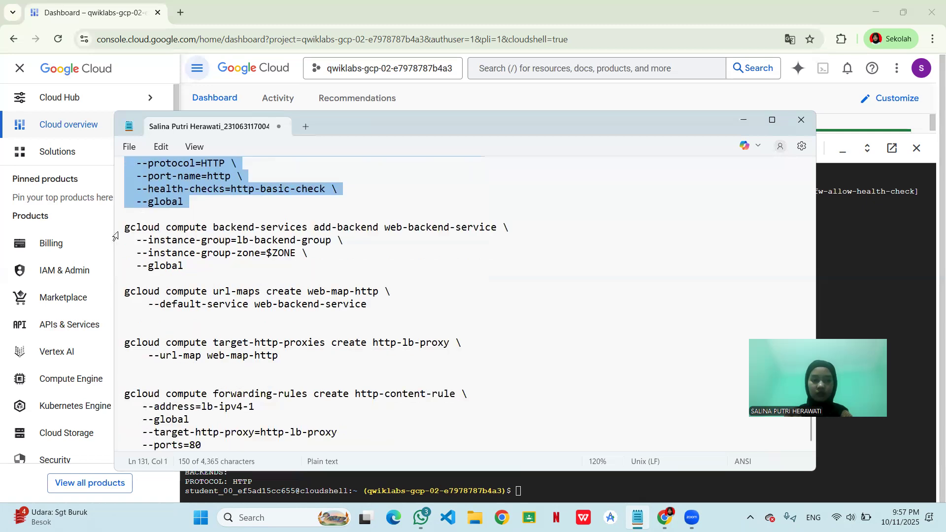
drag(125, 231, 214, 271)
key(ctrl+c)
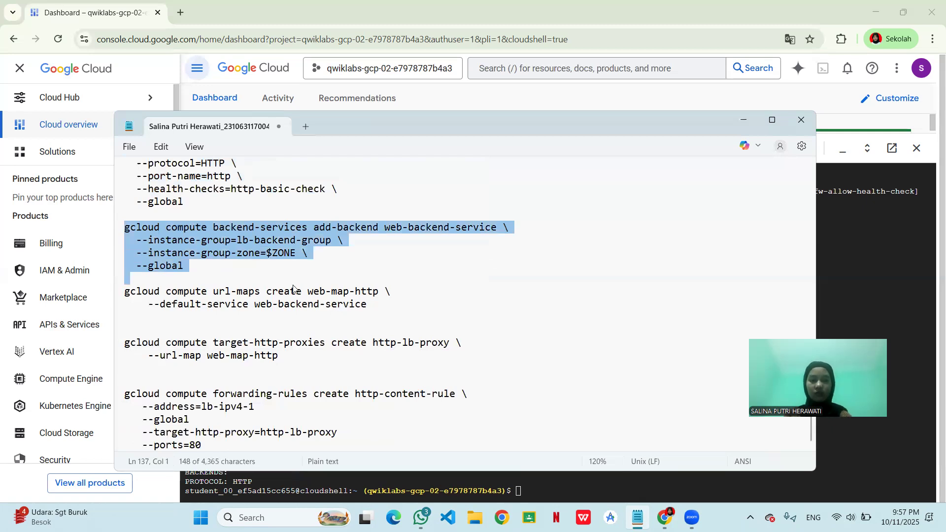
click(617, 493)
key(ctrl+v)
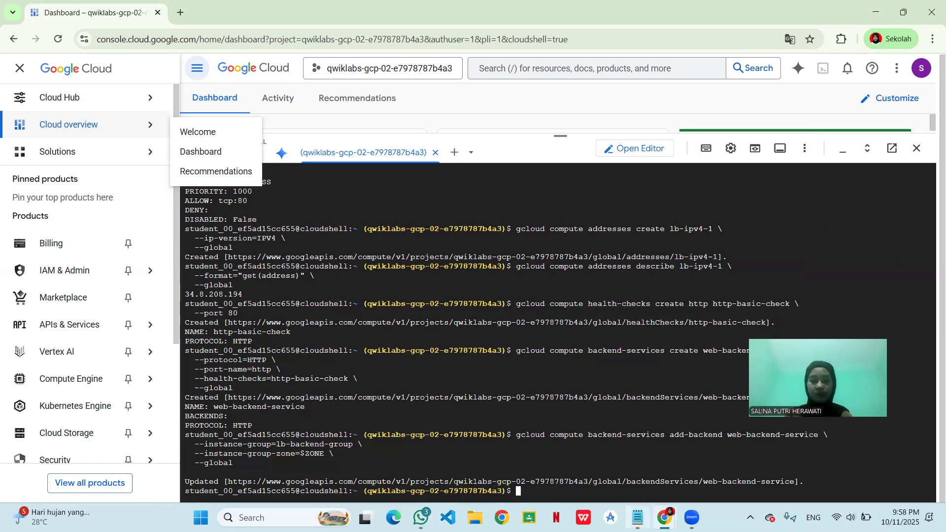
- Copy the url-maps command from the notes and run it in Cloud Shell to create web-map-http with default service web-backend-service
click(637, 518)
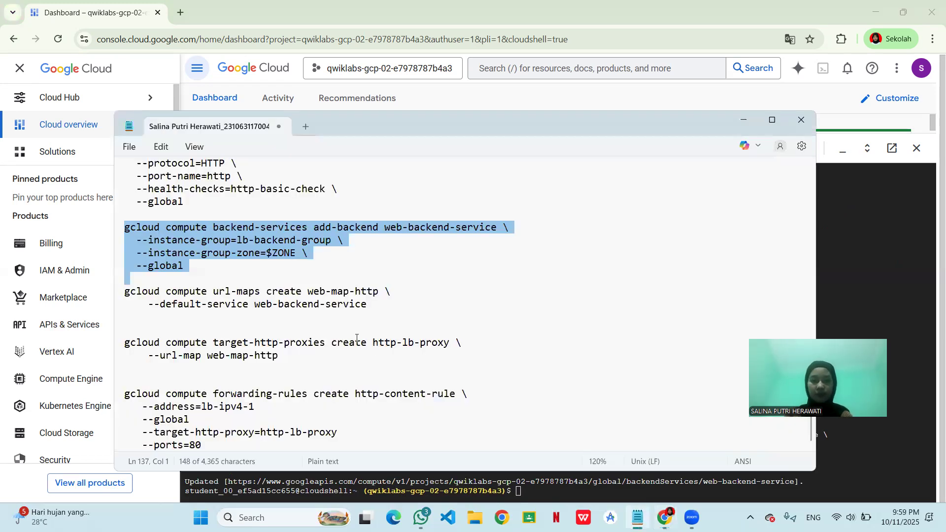
click(379, 304)
drag(164, 305, 111, 293)
key(ctrl+c)
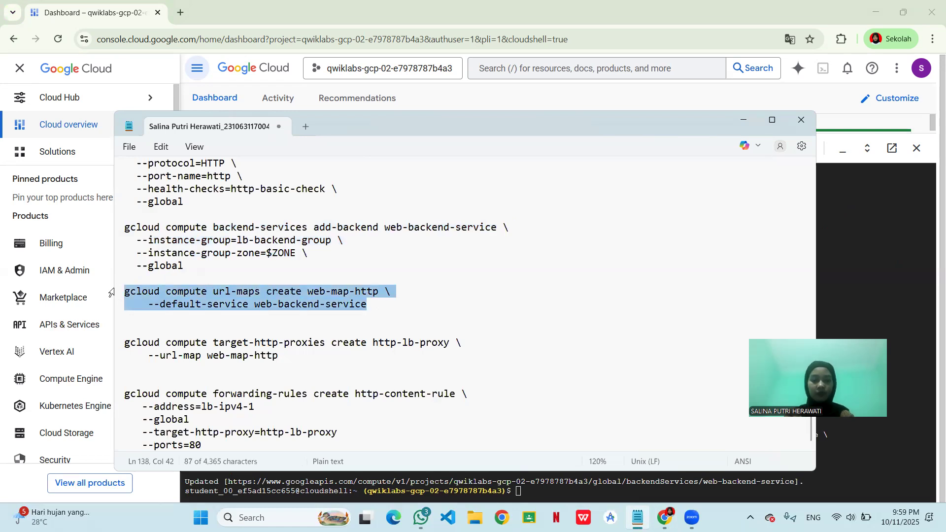
click(545, 489)
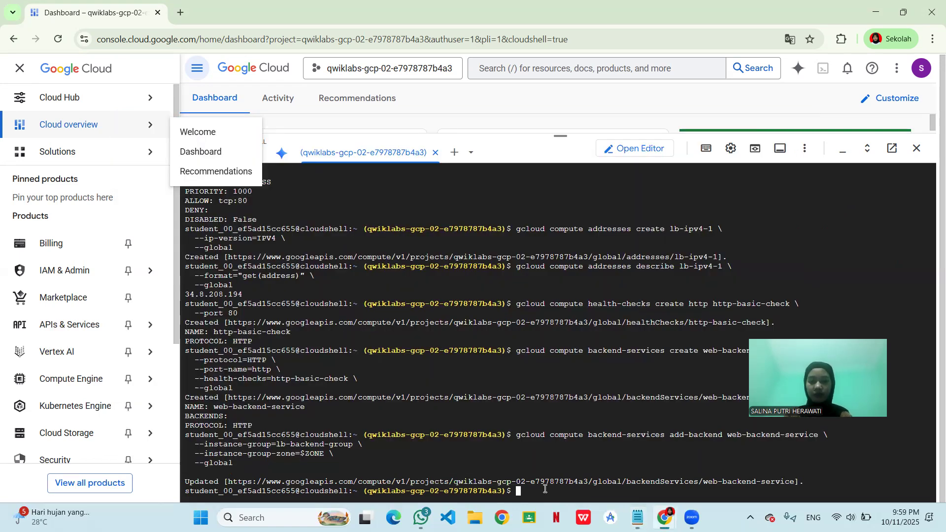
key(ctrl+v)
key(Return)
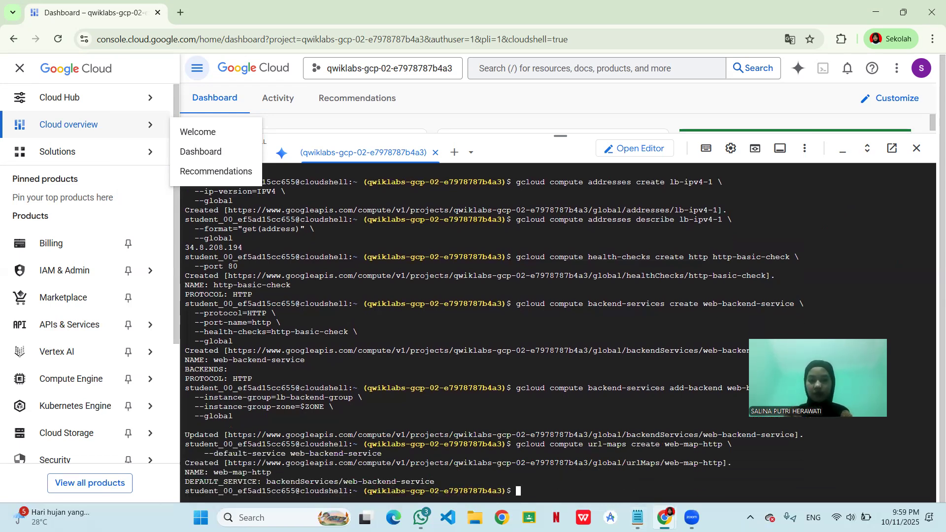
- Copy the target-http-proxies command from the notes and run it in Cloud Shell to create http-lb-proxy with URL map web-map-http
mouse_move(637, 517)
click(637, 451)
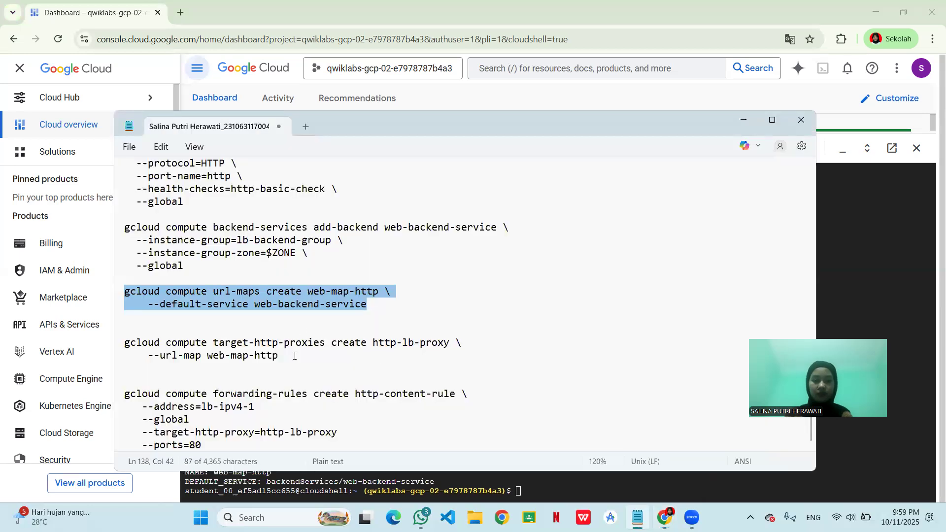
drag(285, 356, 101, 326)
key(ctrl+c)
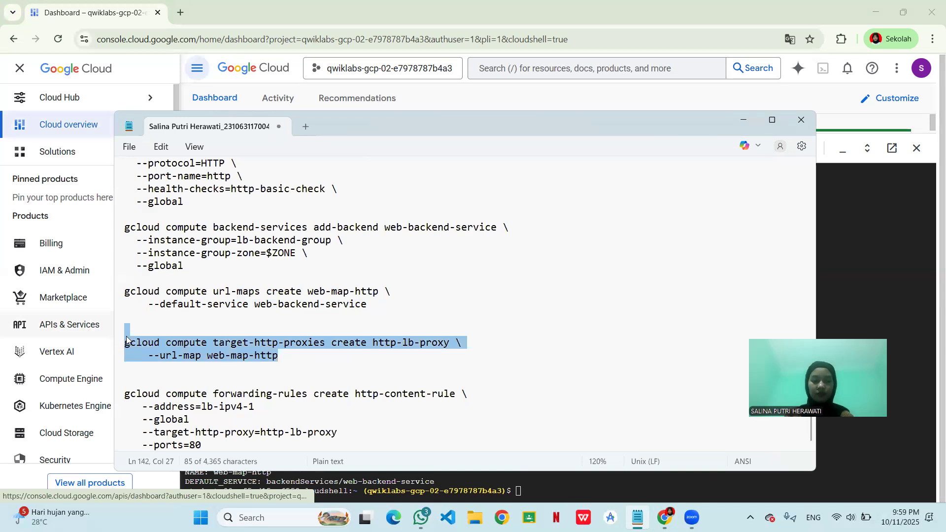
click(552, 492)
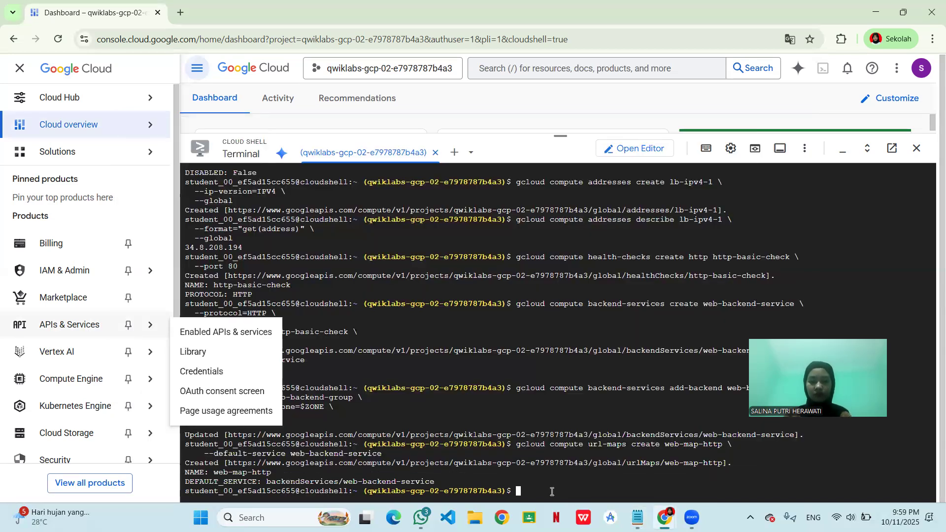
key(ctrl+v)
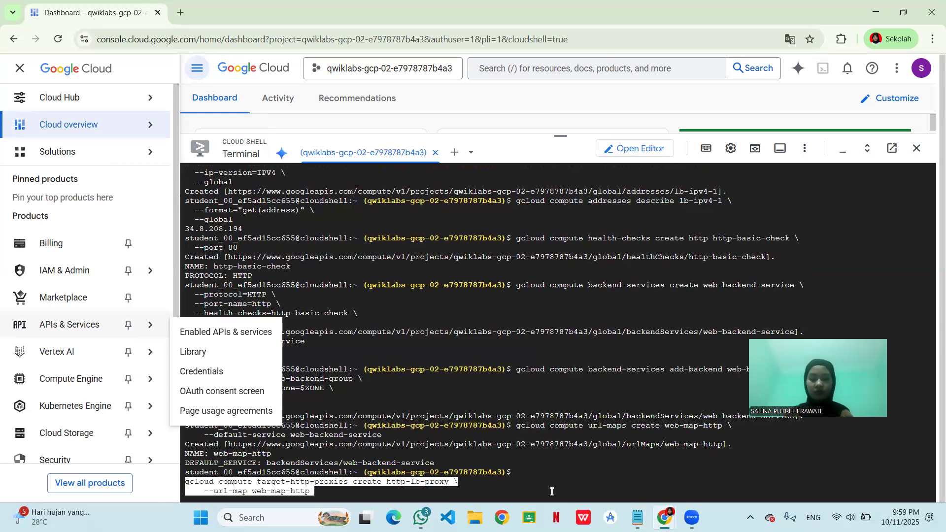
key(Return)
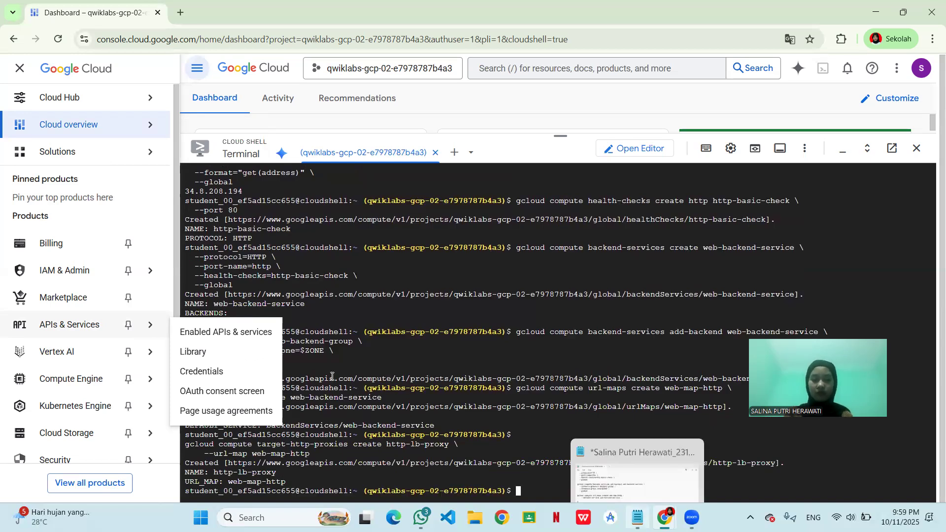
- Try to create the global forwarding rule http-content-rule in Cloud Shell from the notes, with address lb-ipv4-1, target proxy http-lb-proxy and port 80
key(alt+Tab)
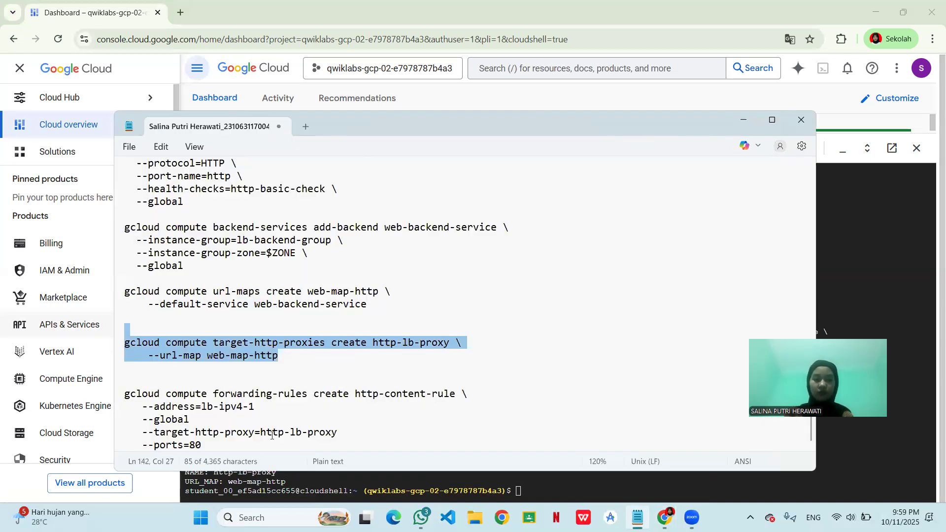
click(250, 446)
drag(190, 446, 125, 395)
key(ctrl+c)
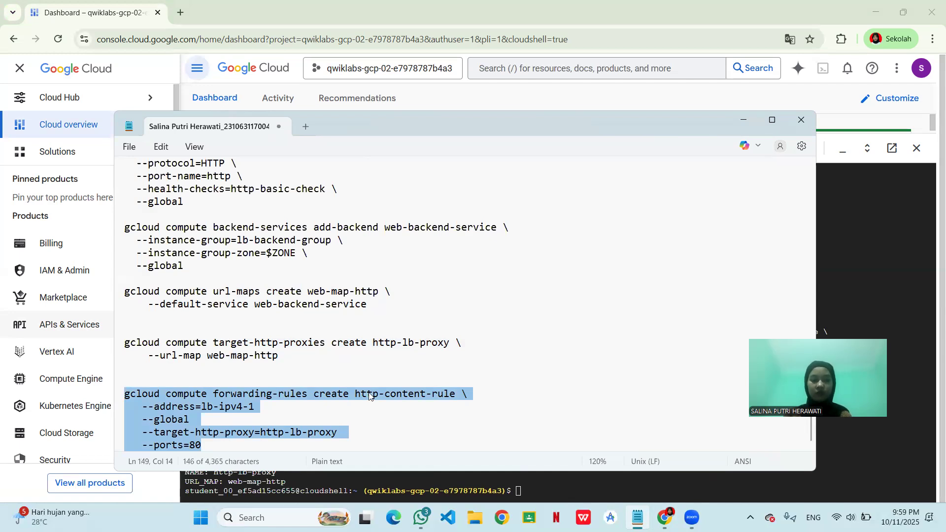
click(540, 493)
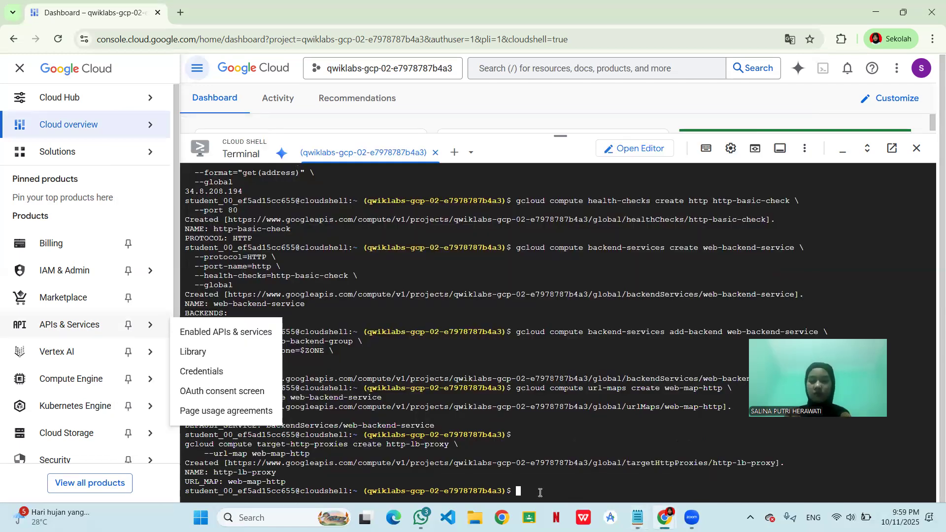
key(ctrl+v)
key(Return)
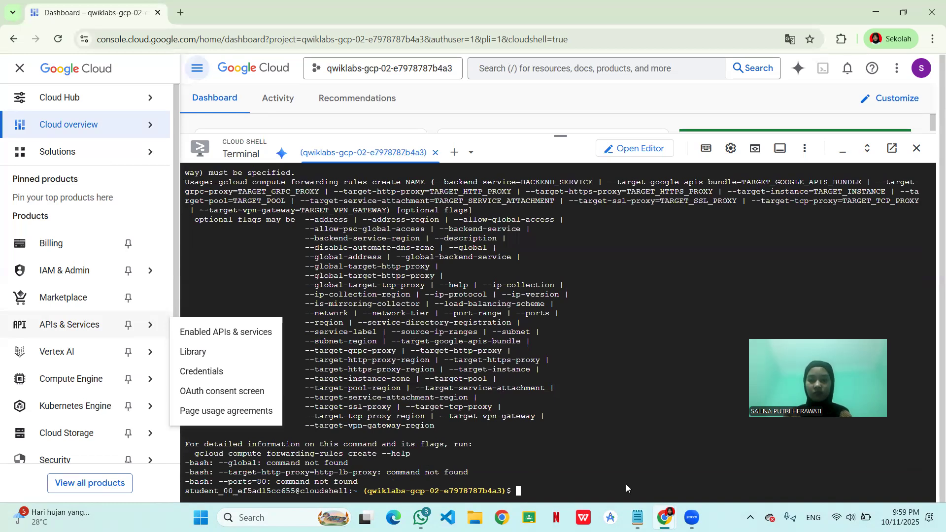
- Switch to the lab instructions page and check progress on the Create an HTTP load balancer objective
key(alt+Tab)
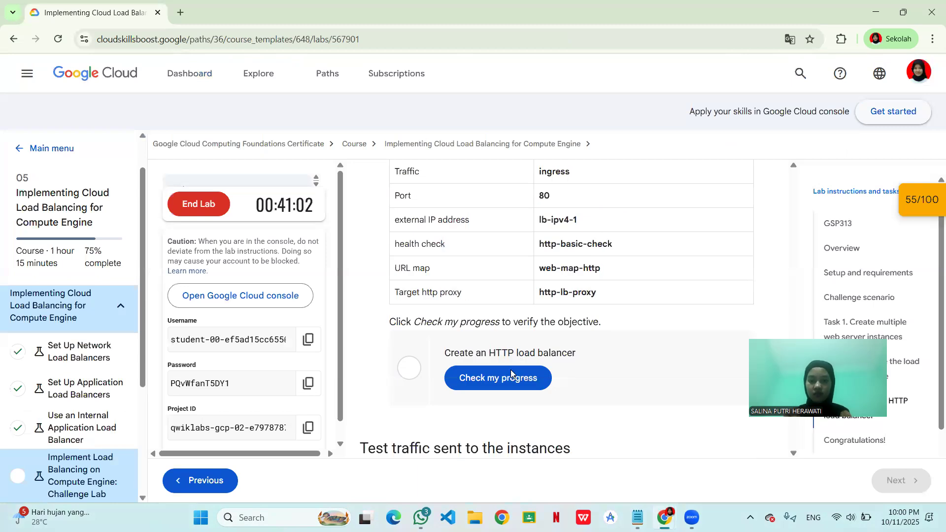
click(510, 370)
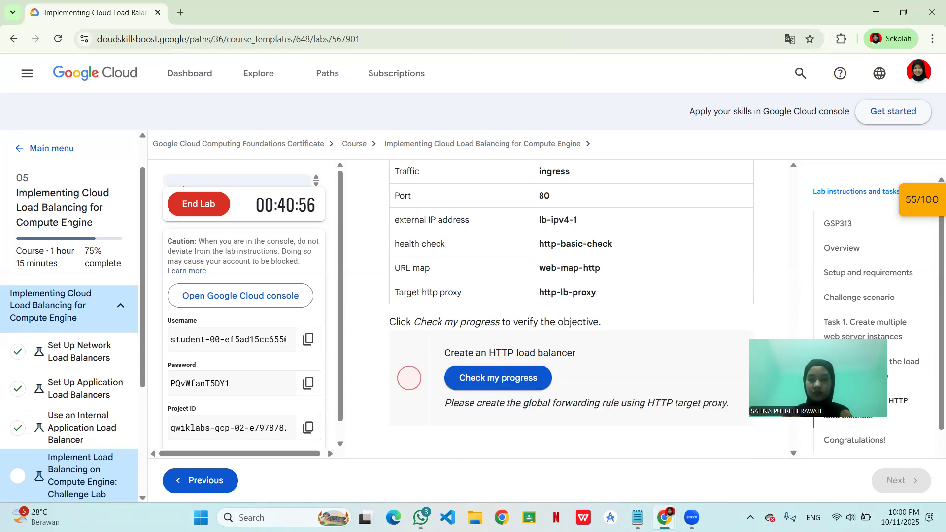
mouse_move(665, 517)
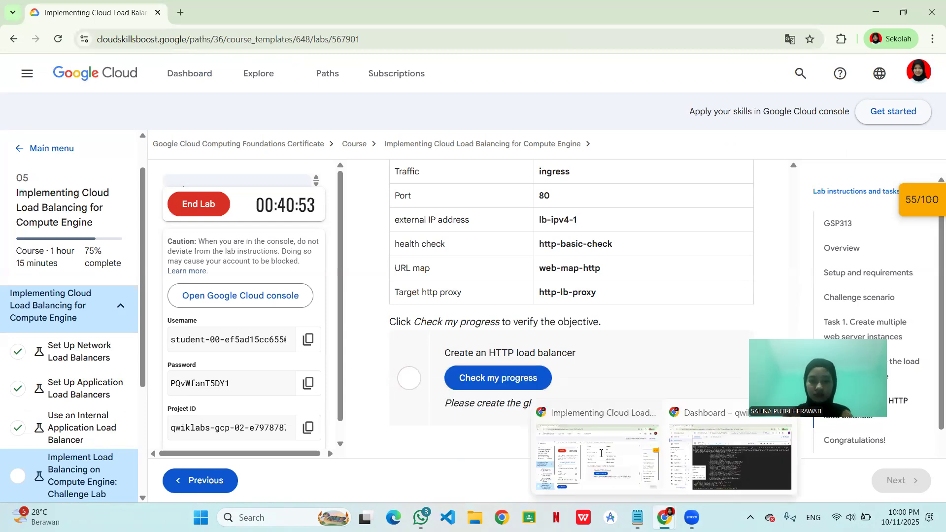
click(601, 453)
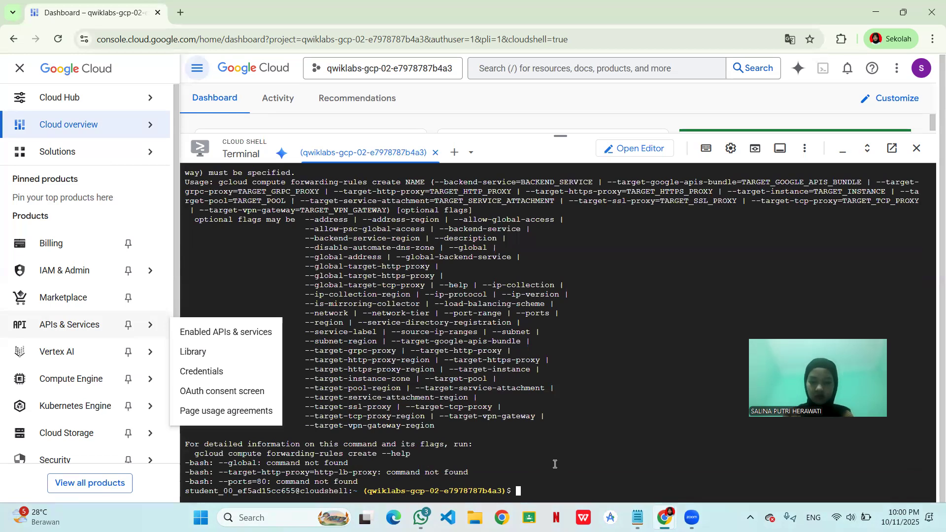
key(ctrl+v)
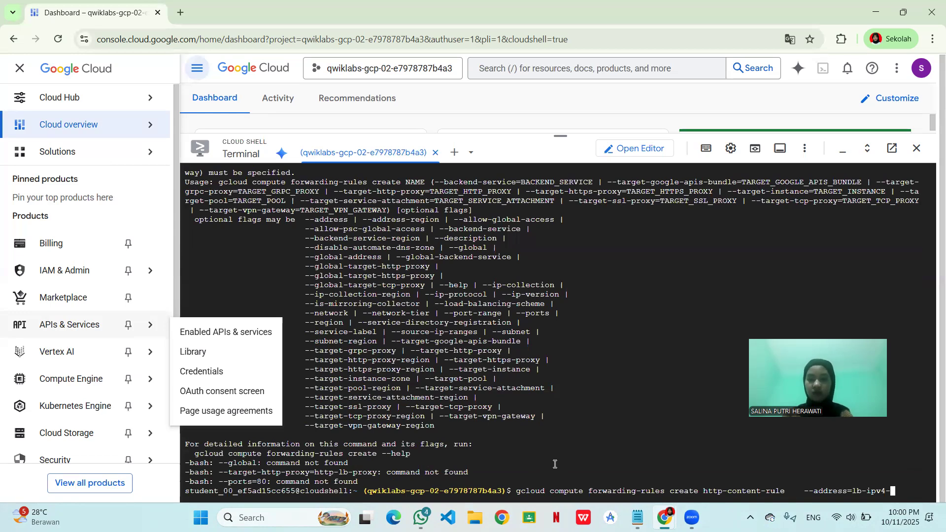
key(BackSpace)
key(BackSpace)
key(BackSpace)
key(BackSpace)
key(BackSpace)
key(BackSpace)
key(BackSpace)
key(BackSpace)
key(BackSpace)
key(BackSpace)
key(BackSpace)
key(BackSpace)
key(BackSpace)
key(BackSpace)
key(BackSpace)
key(BackSpace)
key(BackSpace)
key(BackSpace)
key(BackSpace)
key(BackSpace)
key(BackSpace)
key(BackSpace)
key(BackSpace)
key(BackSpace)
key(BackSpace)
key(BackSpace)
key(BackSpace)
key(BackSpace)
key(BackSpace)
key(BackSpace)
key(BackSpace)
key(BackSpace)
key(BackSpace)
key(BackSpace)
key(BackSpace)
key(BackSpace)
key(BackSpace)
key(BackSpace)
key(BackSpace)
key(BackSpace)
key(BackSpace)
key(BackSpace)
key(BackSpace)
key(BackSpace)
key(BackSpace)
key(BackSpace)
key(BackSpace)
key(BackSpace)
key(BackSpace)
key(BackSpace)
key(BackSpace)
key(BackSpace)
- Try to create the global forwarding rule http-content-rule in Cloud Shell with the multi-line command, using address lb-ipv4-1, target proxy http-lb-proxy and port 80
key(alt+Tab)
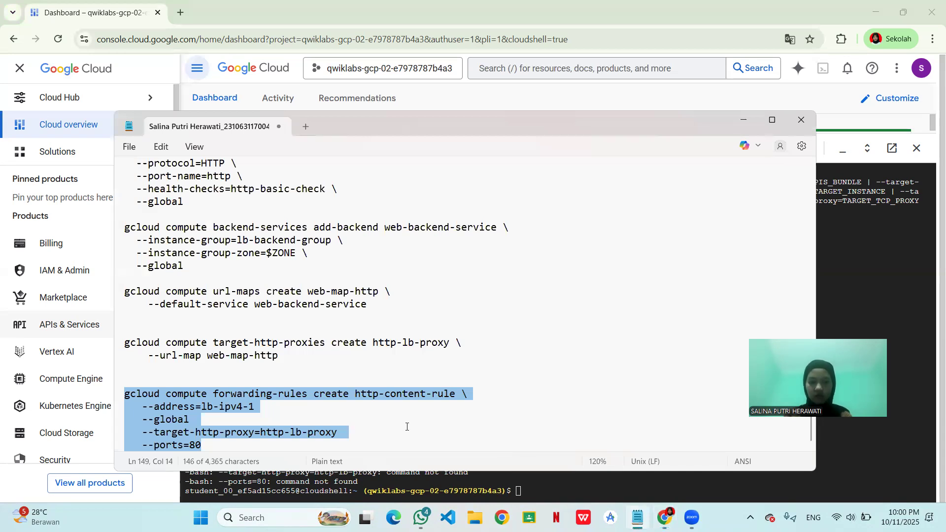
click(557, 493)
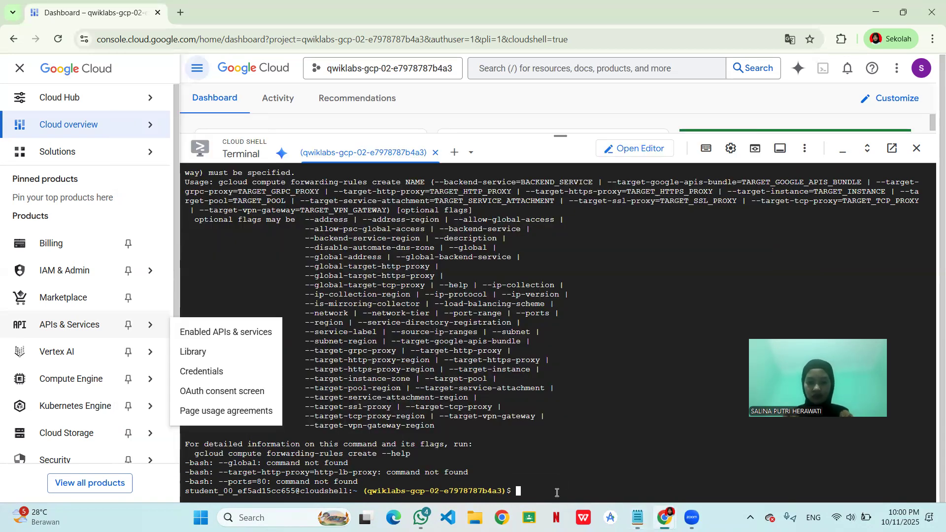
key(ctrl+v)
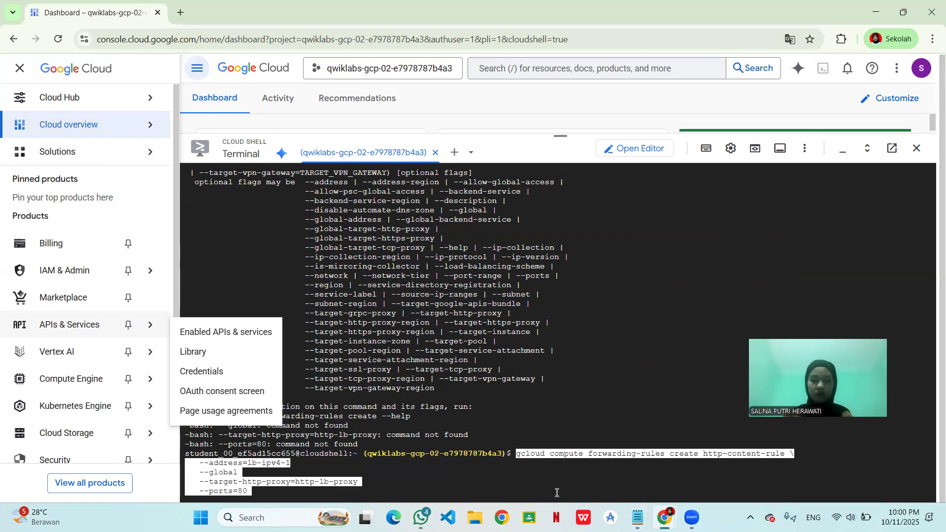
key(Return)
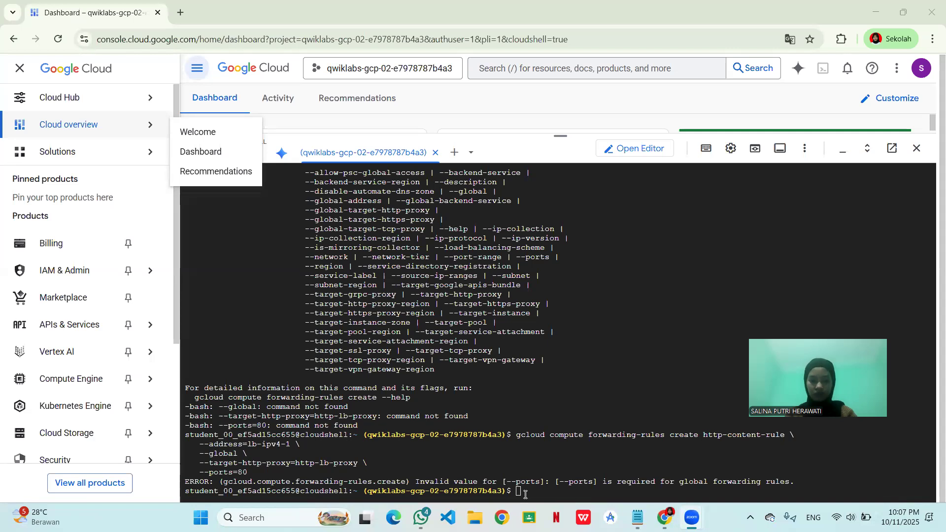
- Run the single-line gcloud command creating global forwarding rule http-content-rule with address lb-ipv4-1, target HTTP proxy http-lb-proxy and ports 80
key(ctrl+v)
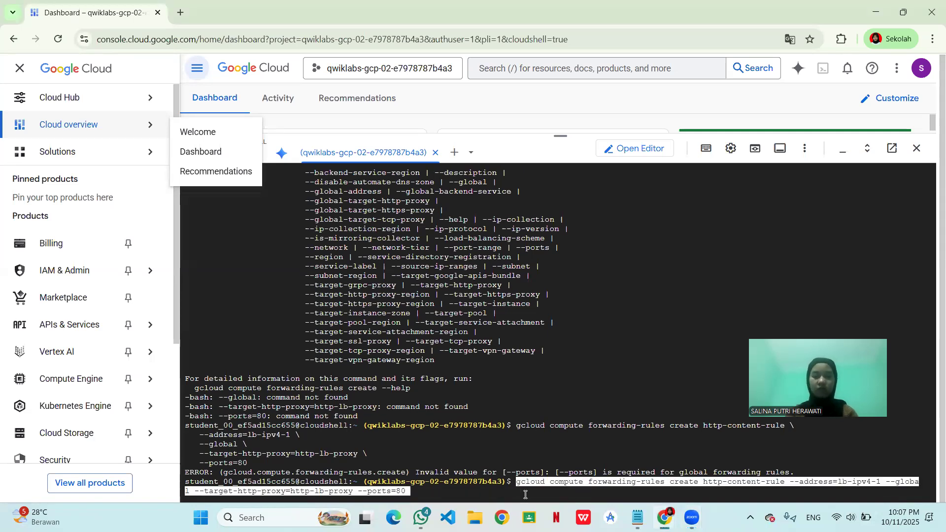
key(Return)
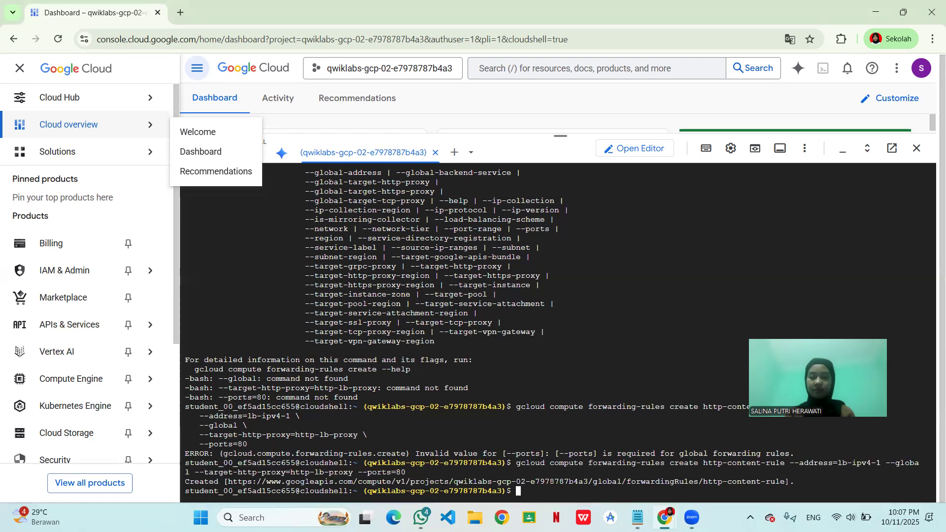
- Return to the lab instructions page and check progress on the Create an HTTP load balancer objective
mouse_move(667, 508)
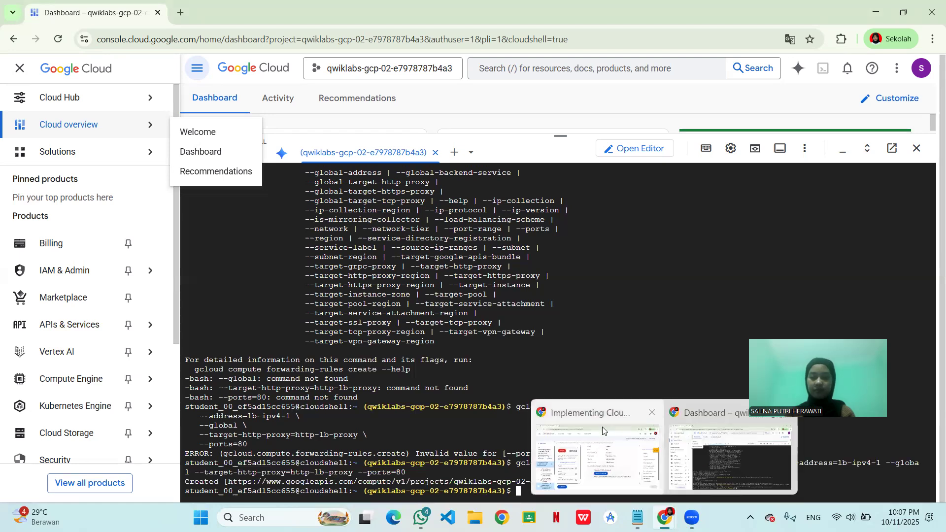
click(602, 426)
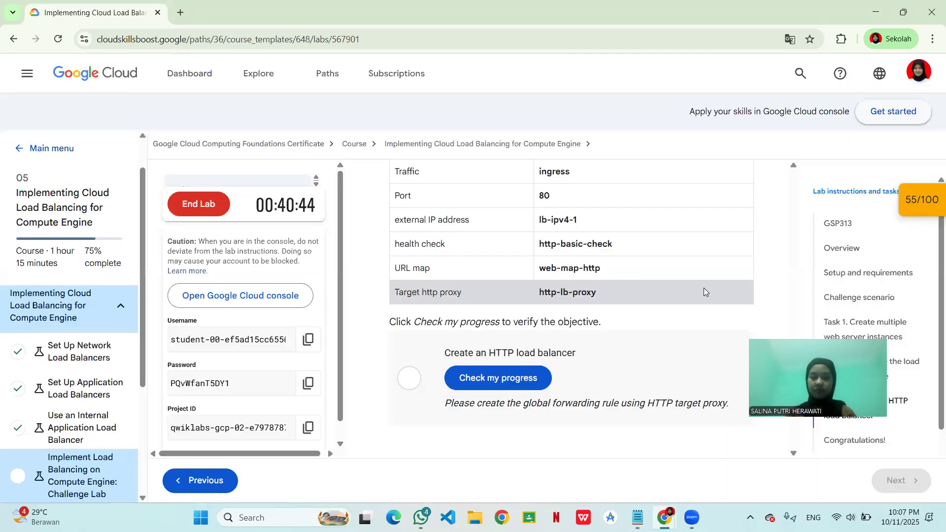
click(516, 377)
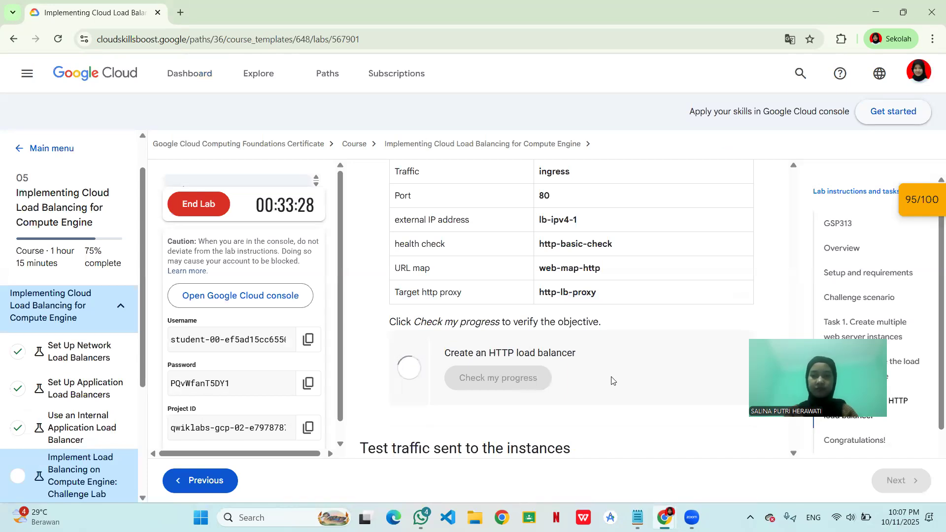
- Recheck the Create an HTTP load balancer objective from the lab's Checkpoints overview, then collapse the overview
scroll(652, 373, down, 2)
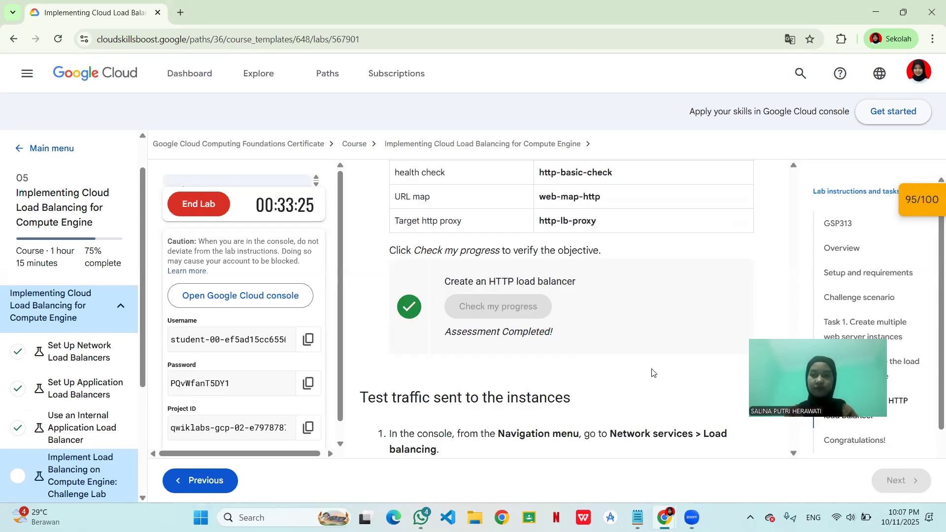
scroll(652, 372, down, 3)
scroll(658, 357, down, 1)
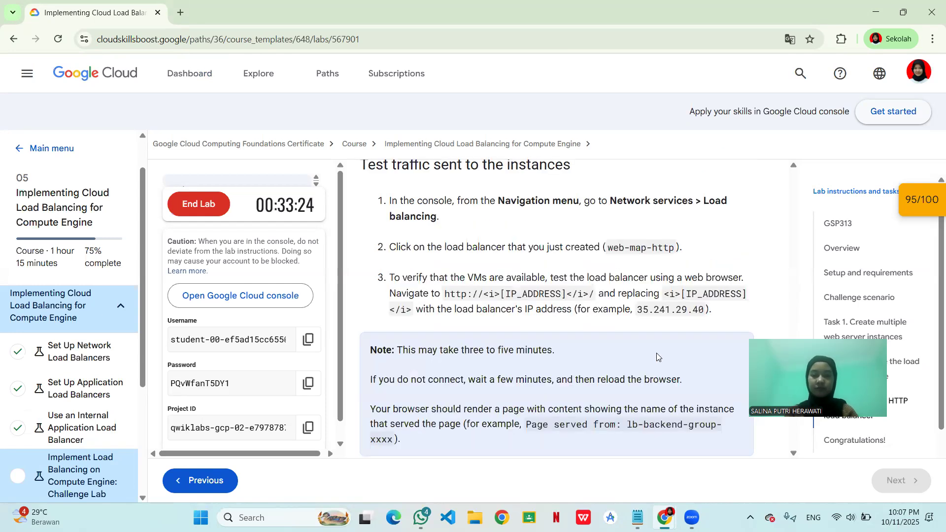
scroll(658, 355, down, 3)
scroll(697, 306, up, 2)
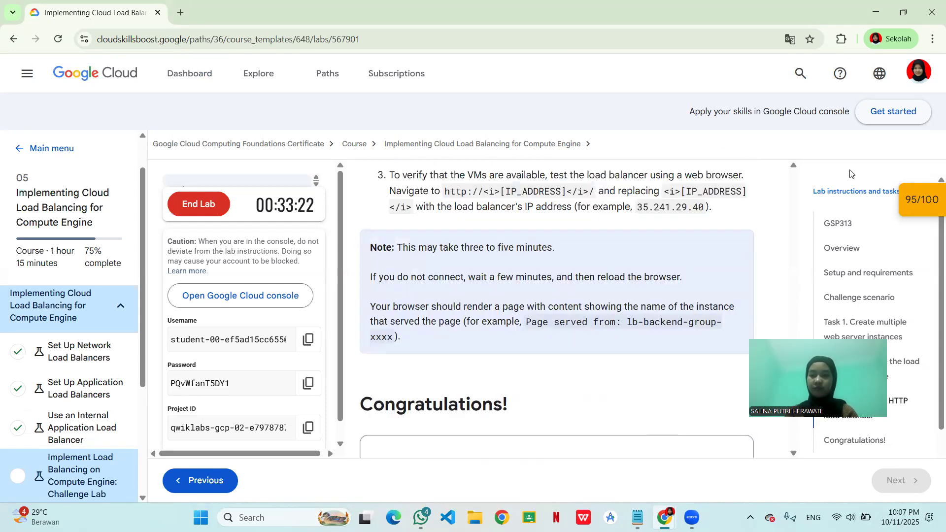
click(924, 202)
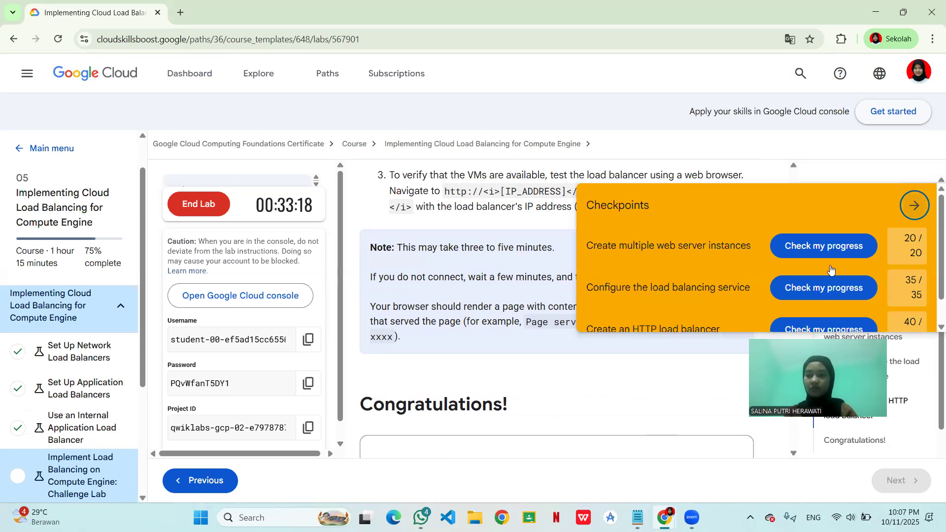
scroll(832, 288, down, 1)
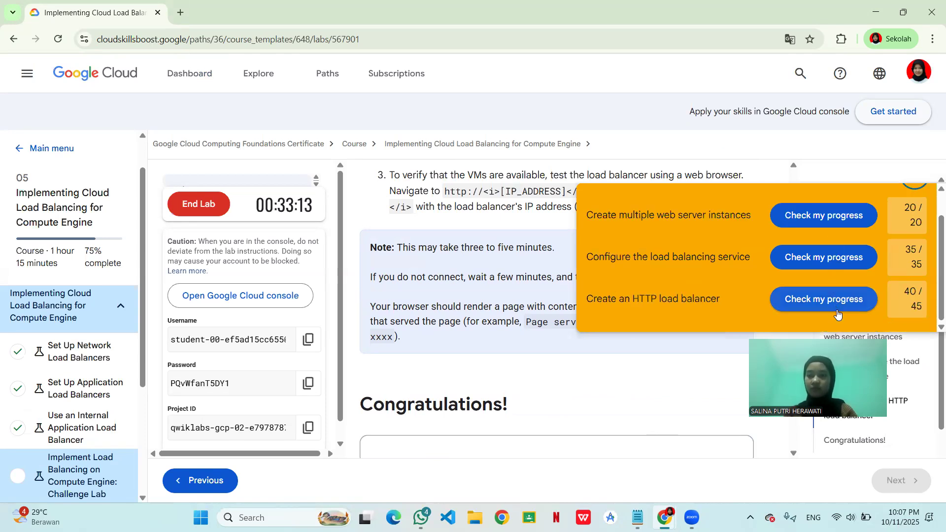
click(837, 298)
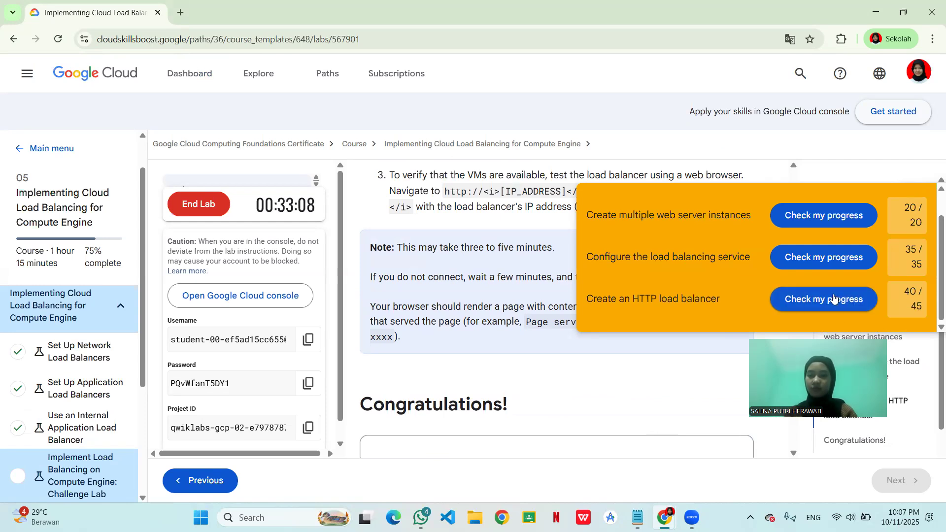
click(834, 295)
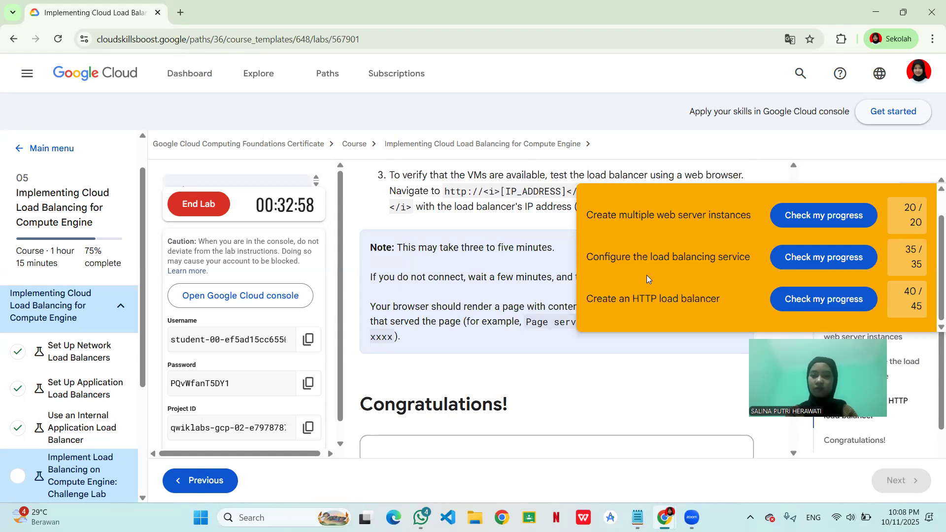
click(786, 299)
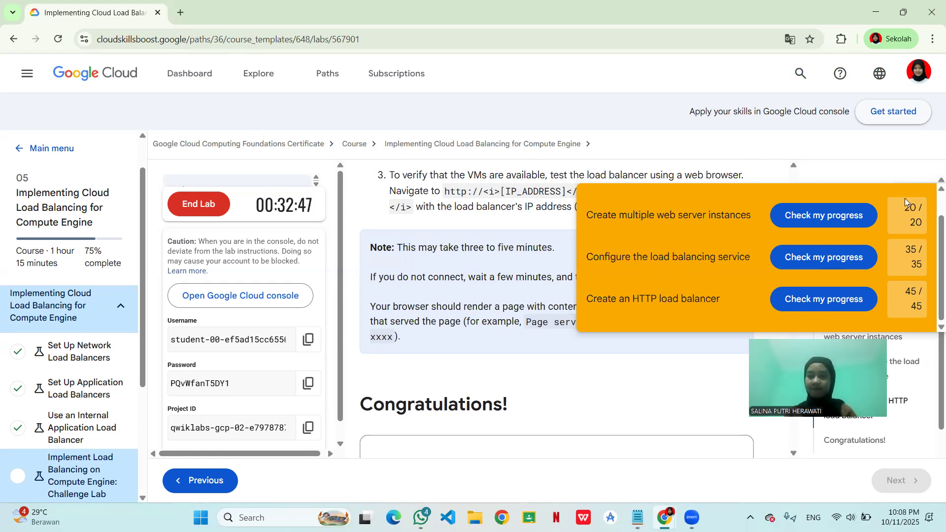
double_click(905, 193)
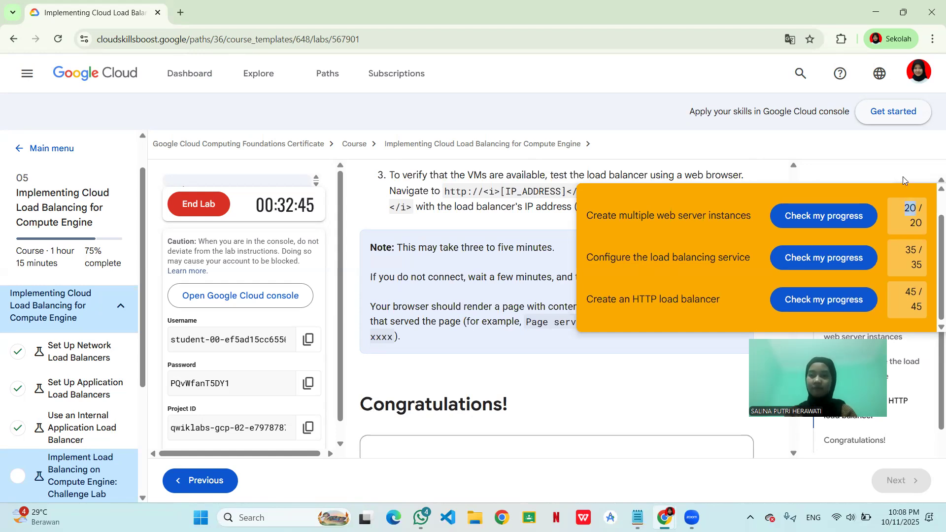
drag(903, 177, 905, 180)
click(911, 204)
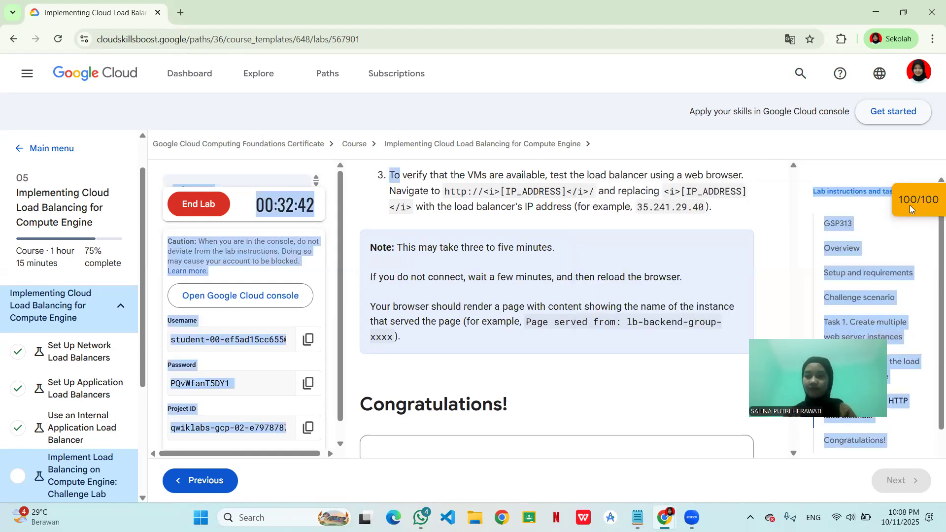
click(846, 202)
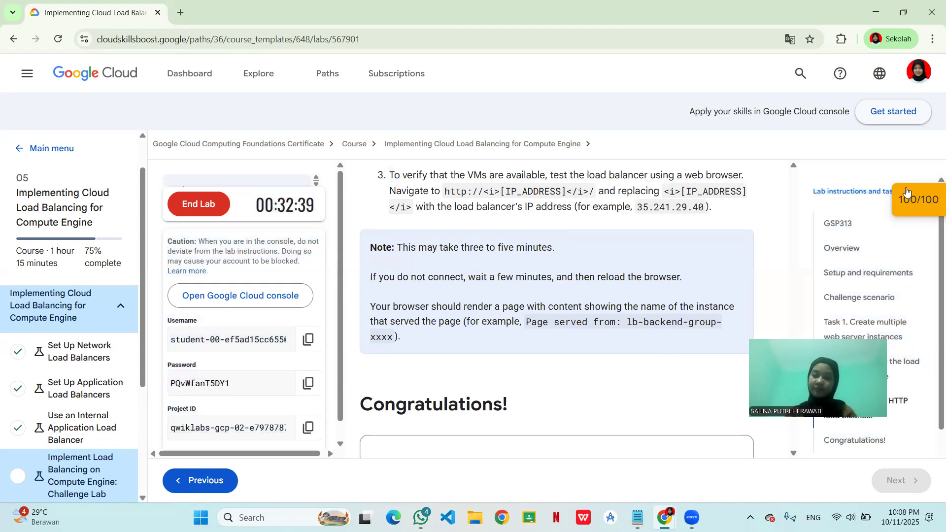
- Read the Test traffic sent to the instances section and shrink the Cloud Shell terminal to expose the console dashboard
scroll(646, 307, up, 1)
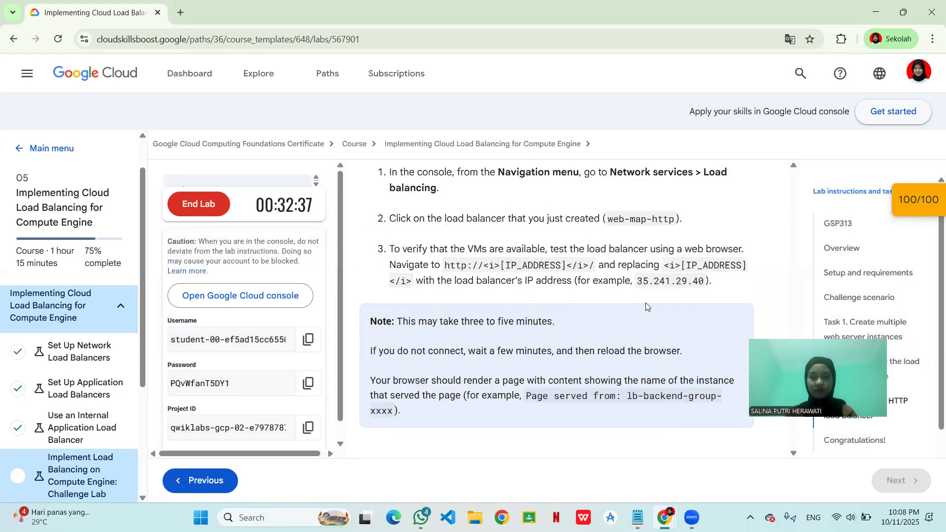
scroll(645, 306, up, 1)
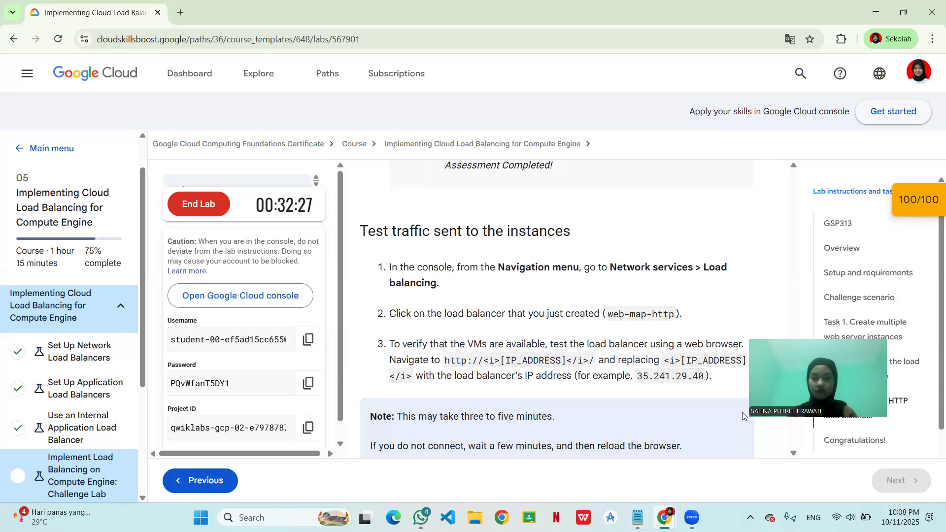
mouse_move(674, 513)
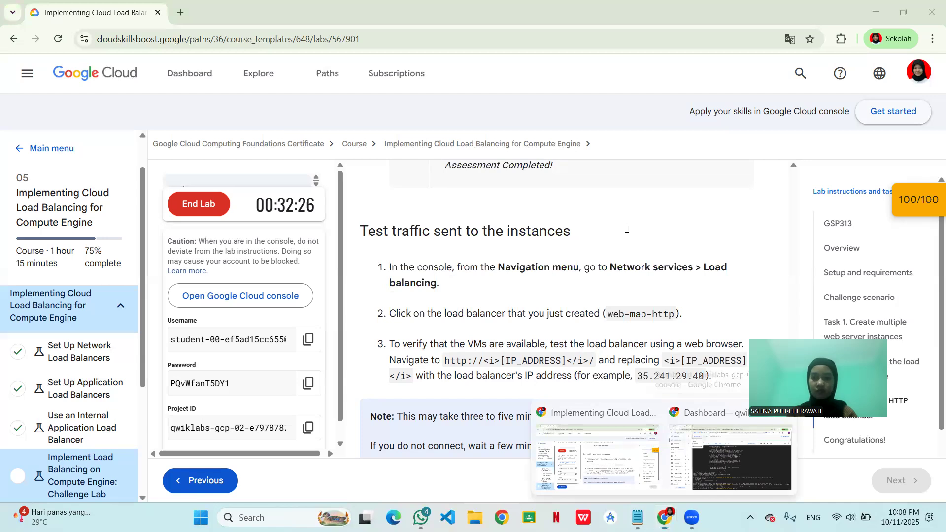
click(733, 425)
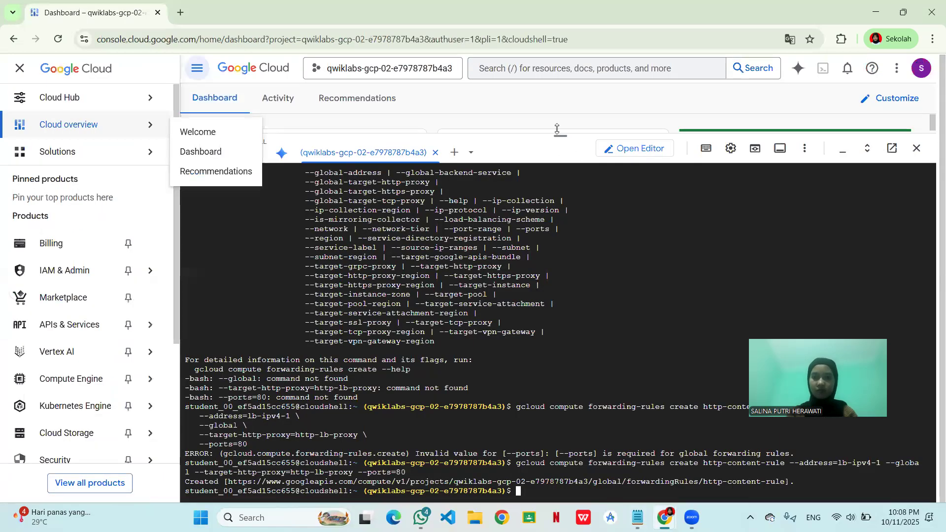
drag(581, 134, 603, 321)
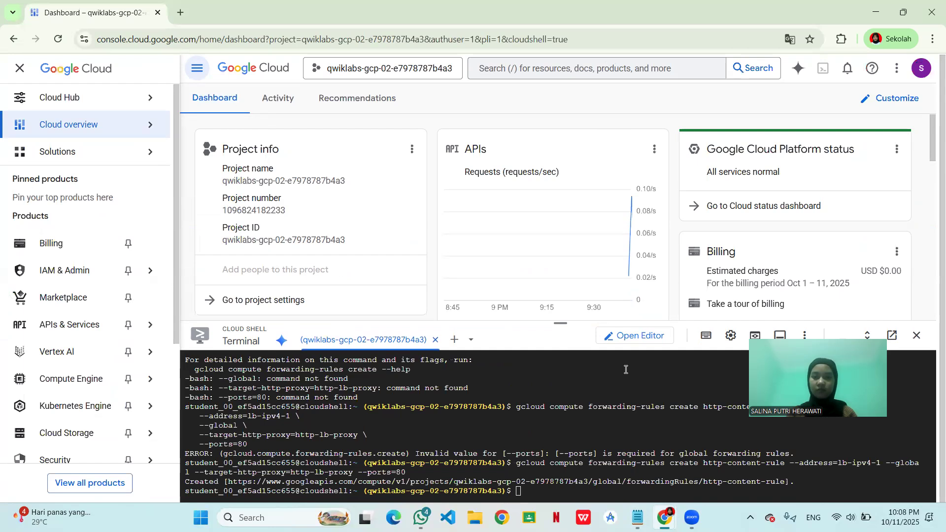
- Go back to the lab instructions page and look through the remaining instructions to the Congratulations section
mouse_move(664, 517)
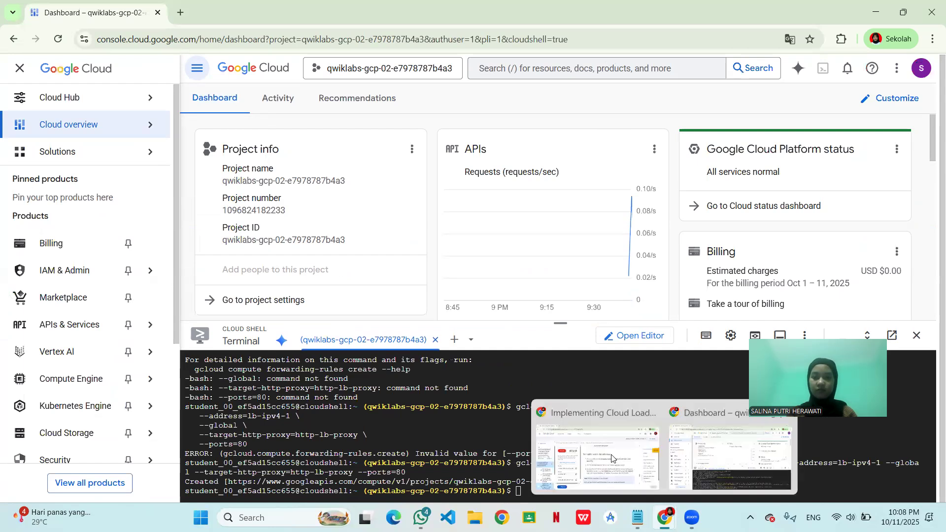
click(596, 448)
scroll(525, 322, down, 1)
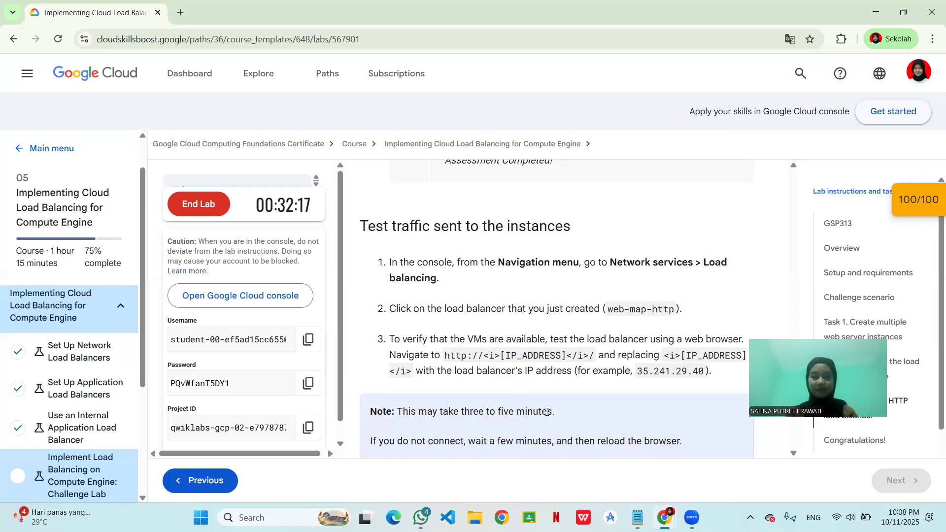
scroll(546, 413, down, 1)
scroll(547, 413, down, 5)
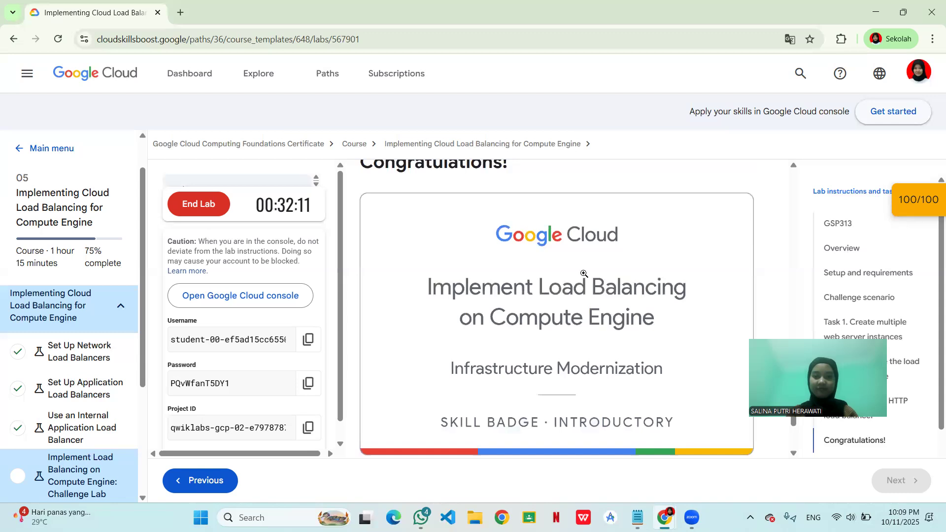
scroll(530, 366, down, 1)
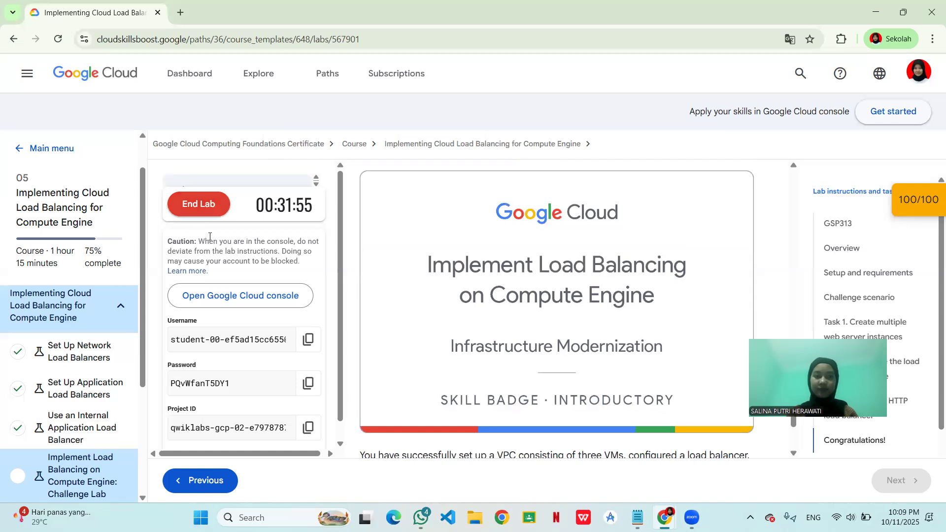
- End the Implement Load Balancing on Compute Engine challenge lab and confirm ending it
click(202, 205)
key(Escape)
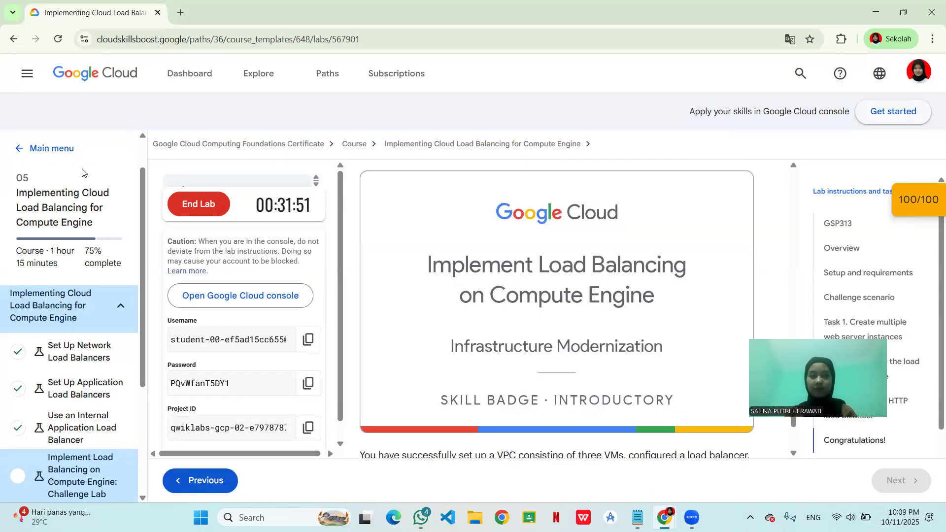
click(196, 201)
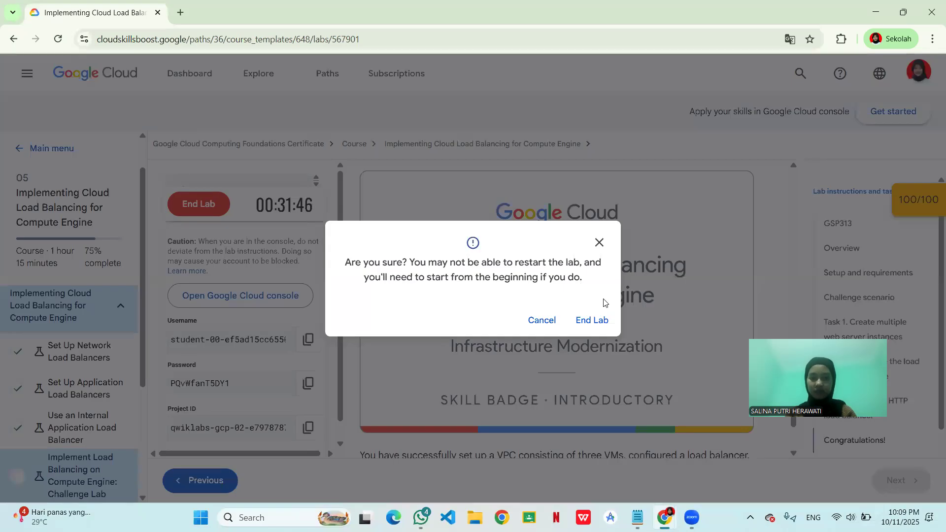
click(592, 320)
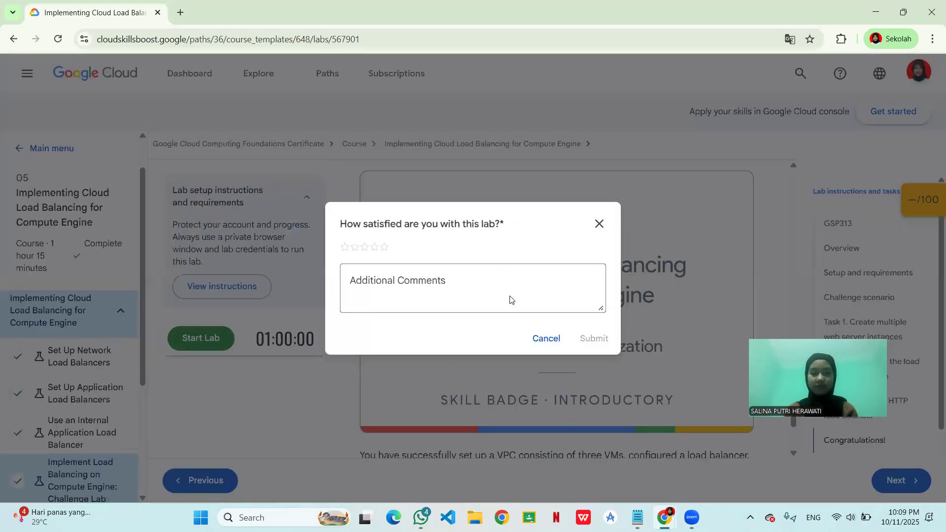
- Rate the lab five stars with the additional comment "so nice tryy" and submit the review
click(386, 248)
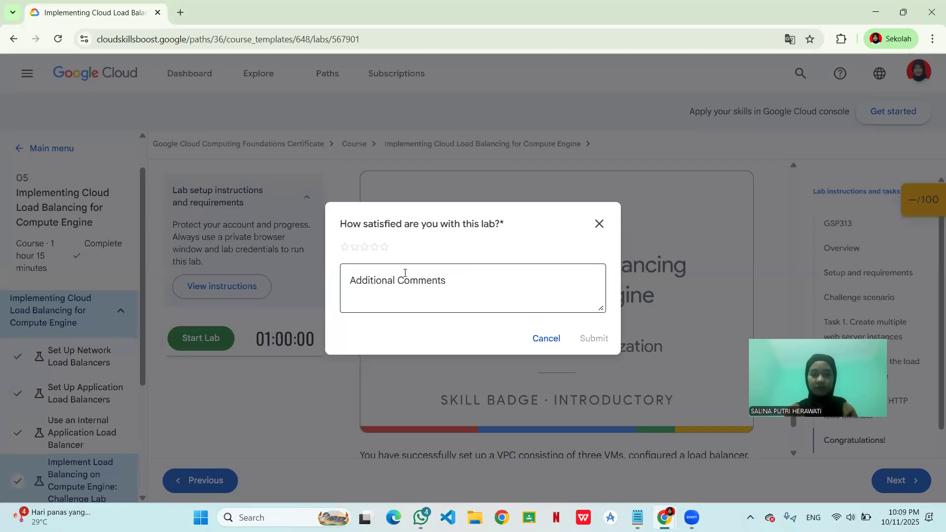
click(385, 247)
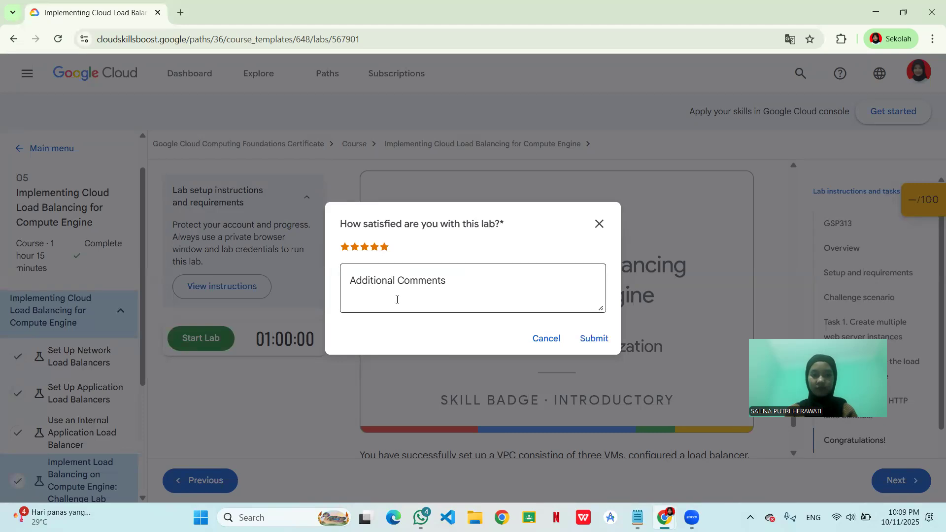
click(391, 291)
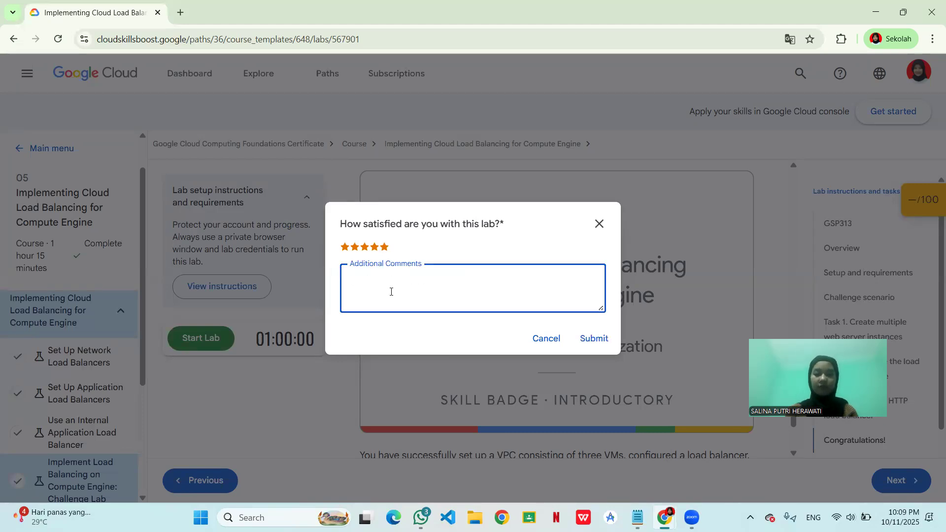
text(so n)
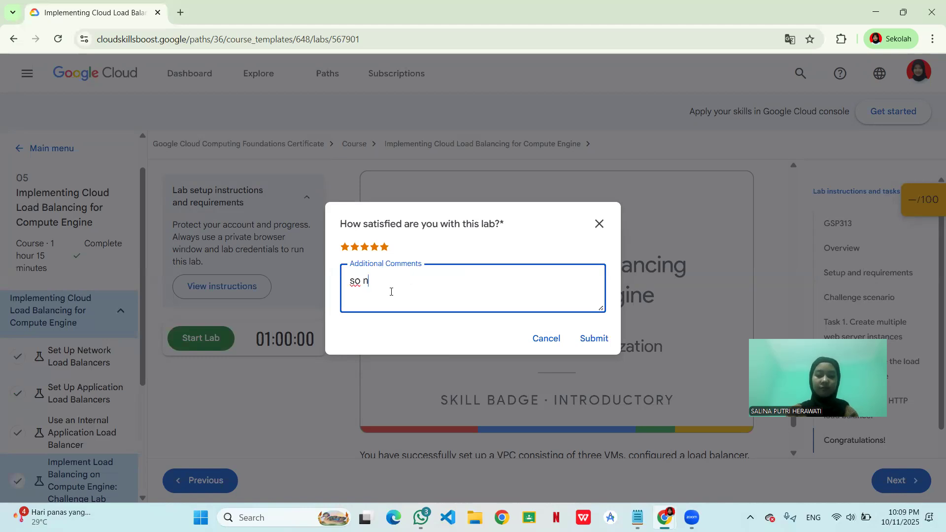
text(ice tryy)
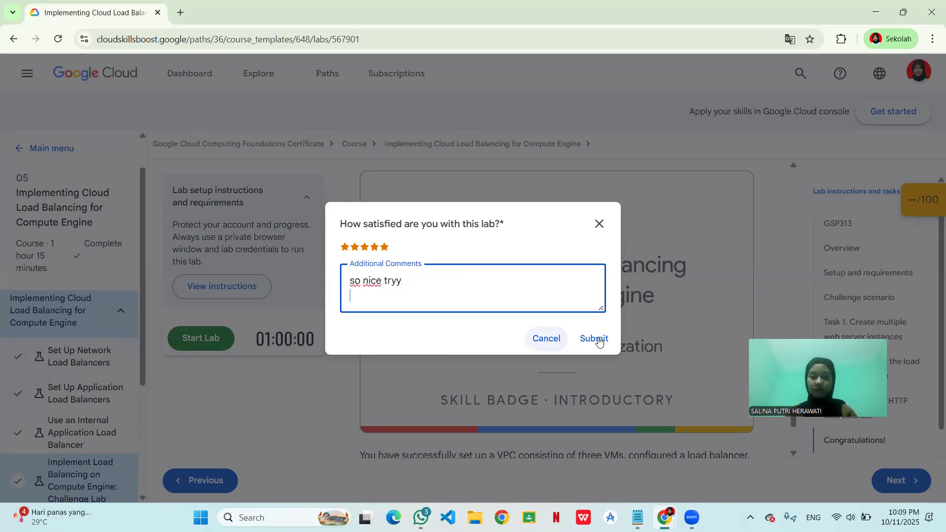
click(598, 339)
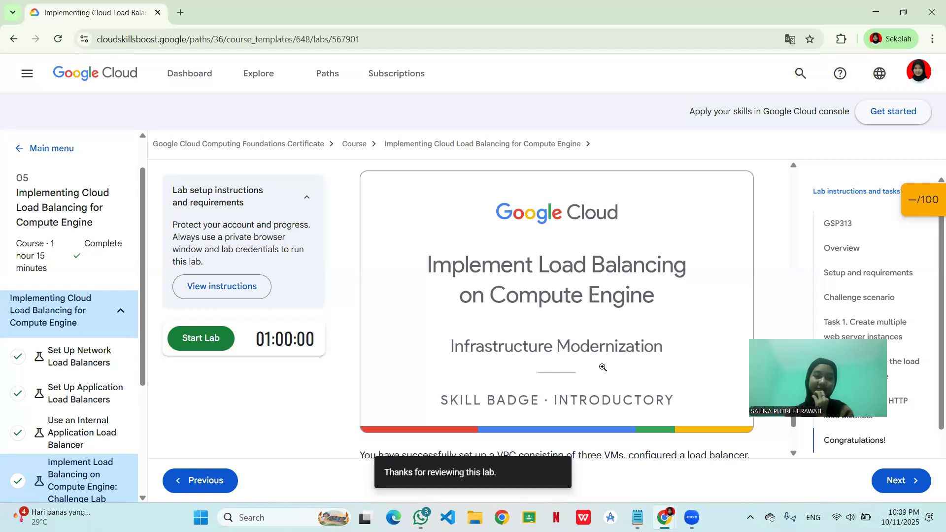
- Reload the lab page and check the completion marks in the course outline down to the Your Next Steps section
scroll(603, 367, down, 1)
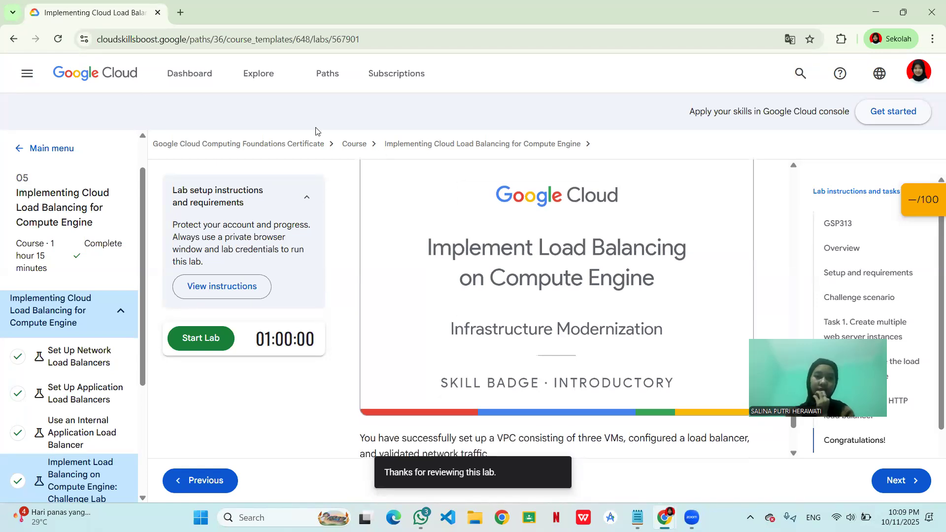
right_click(463, 187)
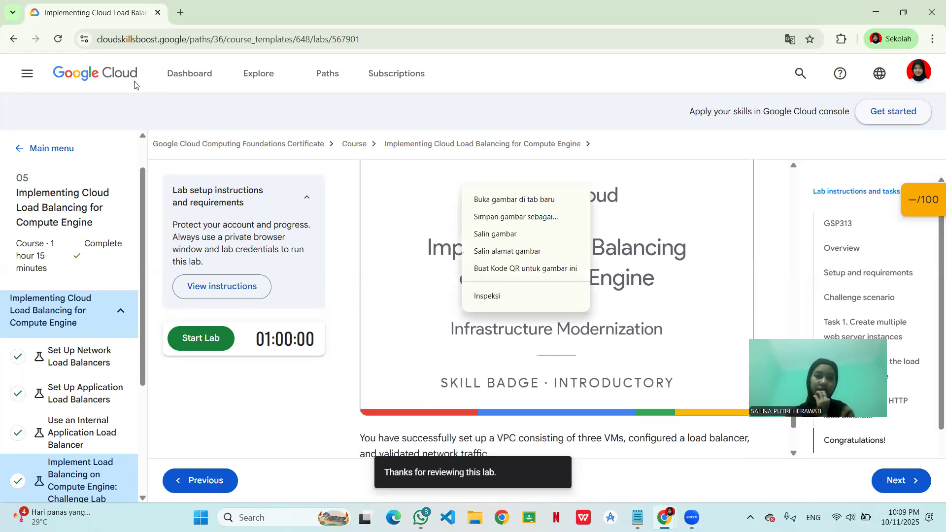
click(59, 26)
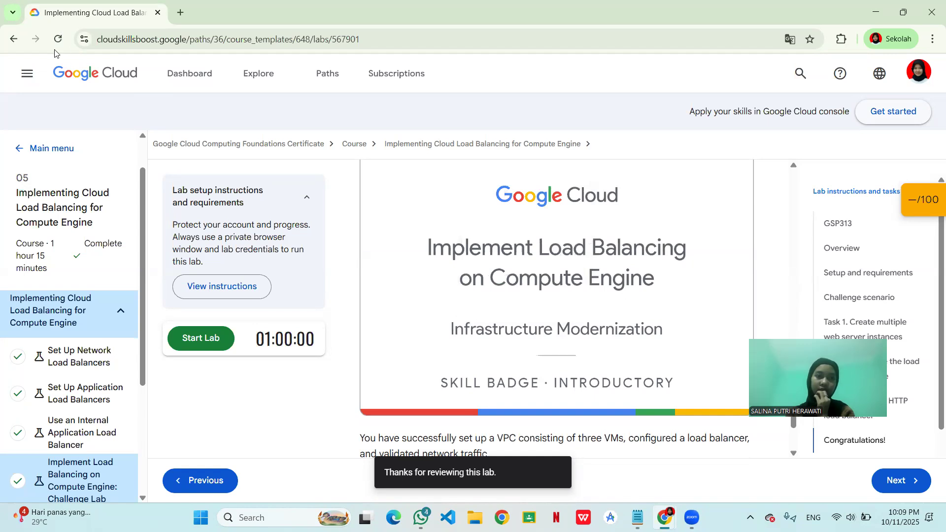
click(59, 39)
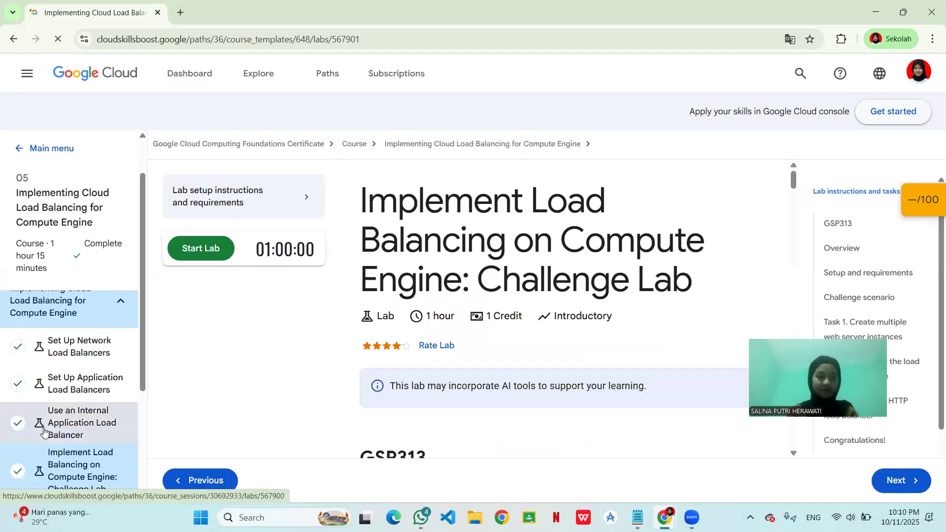
scroll(43, 431, down, 2)
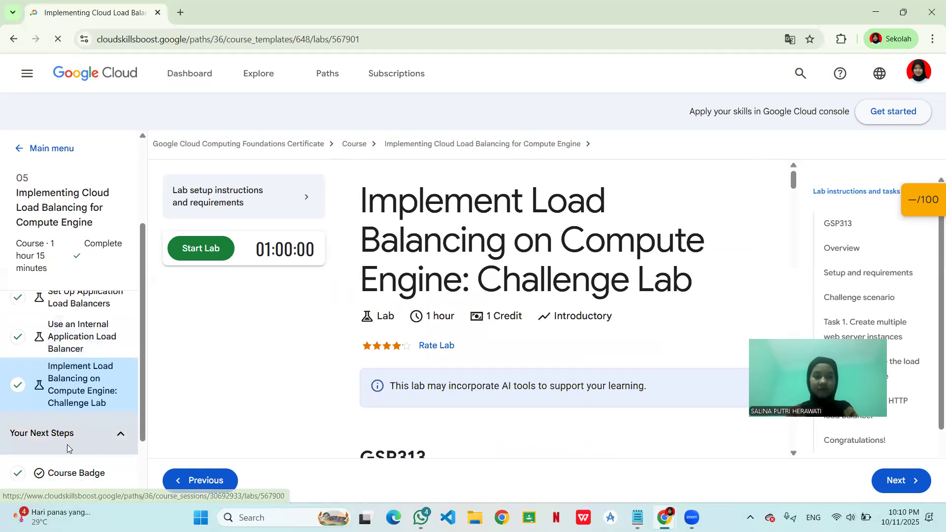
right_click(44, 429)
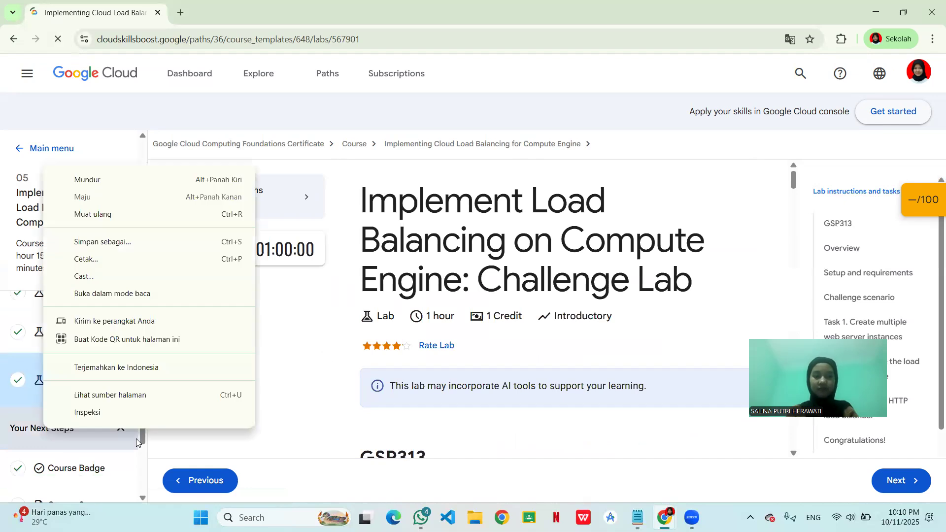
click(452, 420)
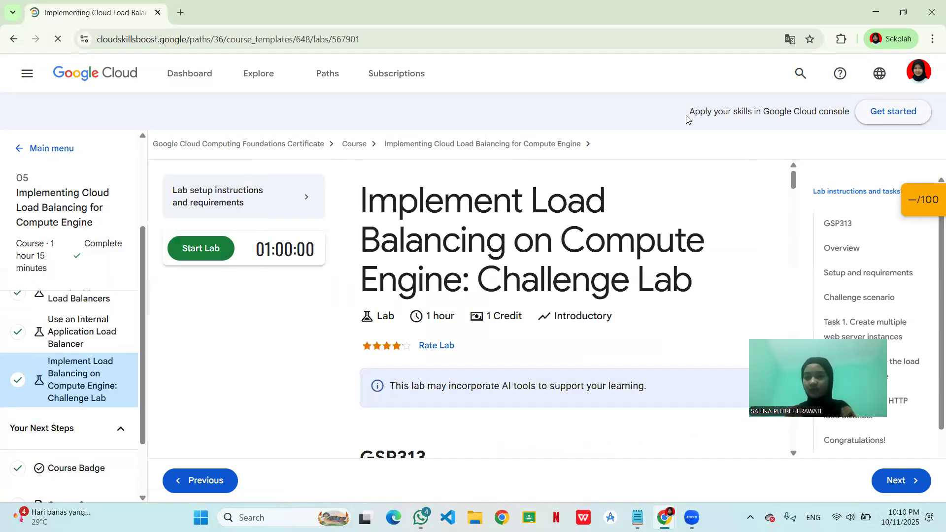